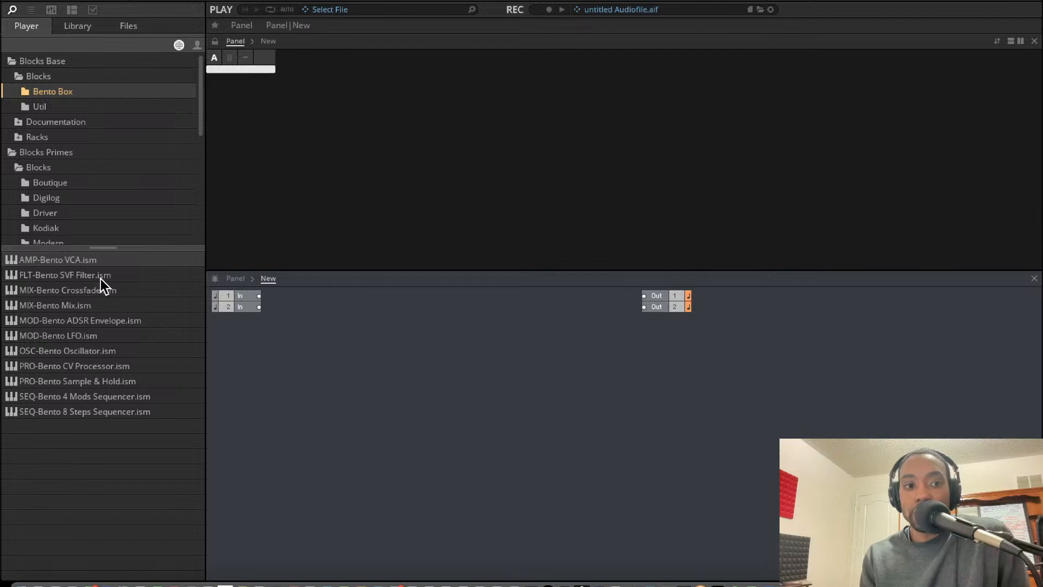
Add the Util Note In block from the Blocks Base Util folder to the structure.
left_click(73, 107)
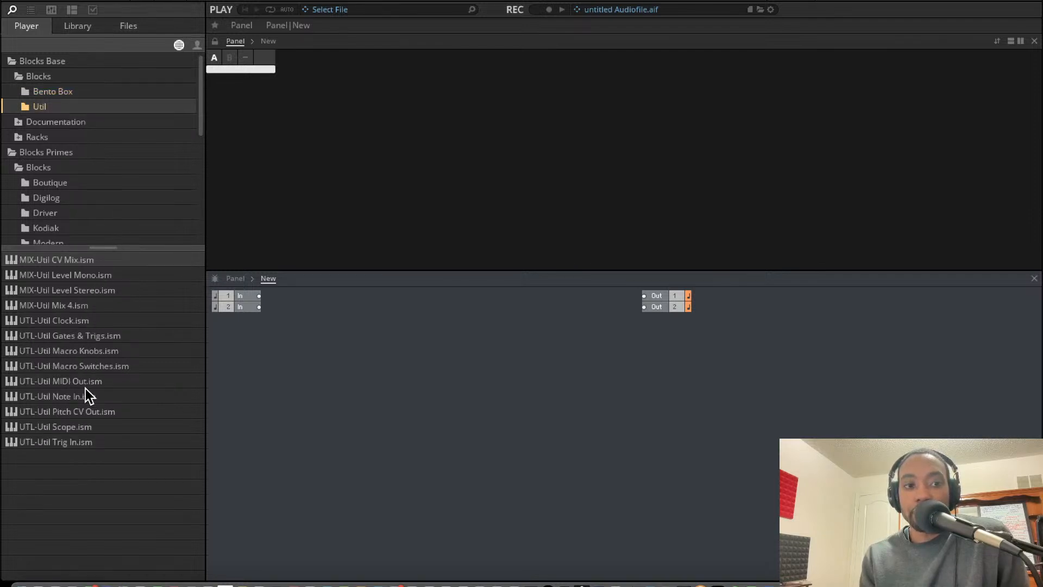
left_click_drag(85, 394, 346, 351)
mouse_move(346, 350)
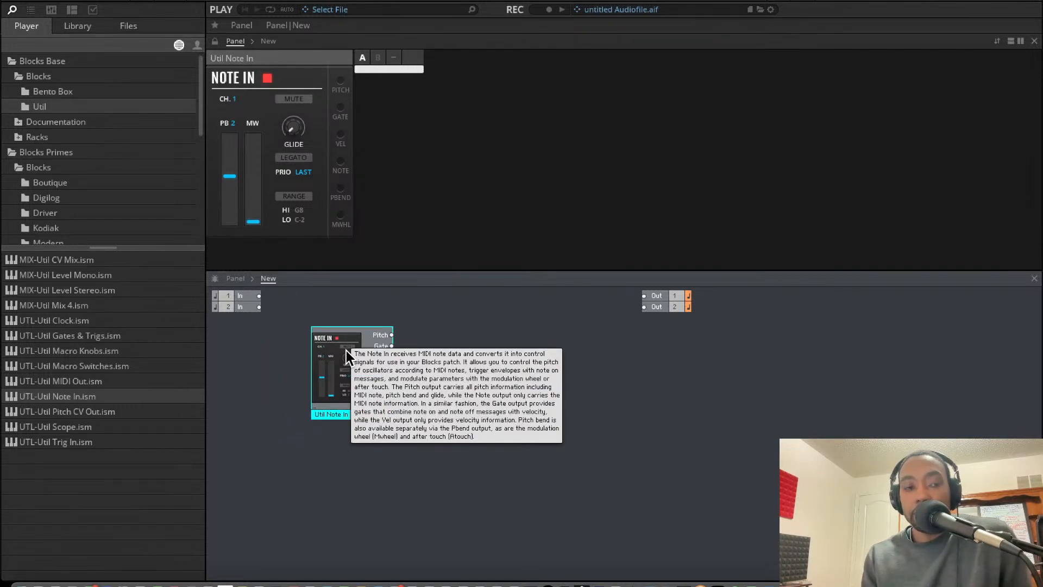
Look through the Blocks Primes block folders, from Boutique to West Coast, for available modules.
left_click(53, 122)
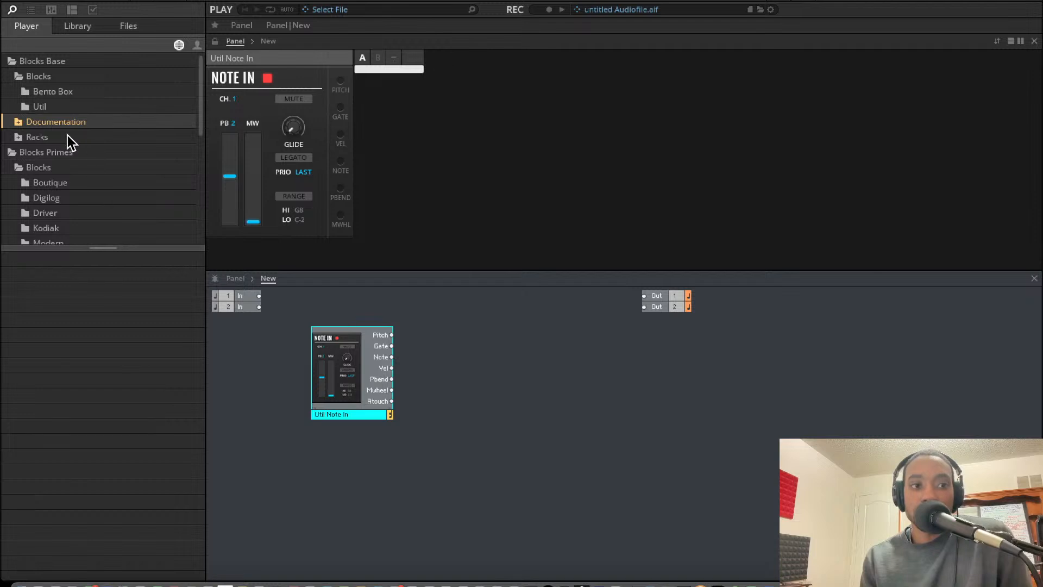
scroll(68, 135, "down", 2)
left_click(44, 122)
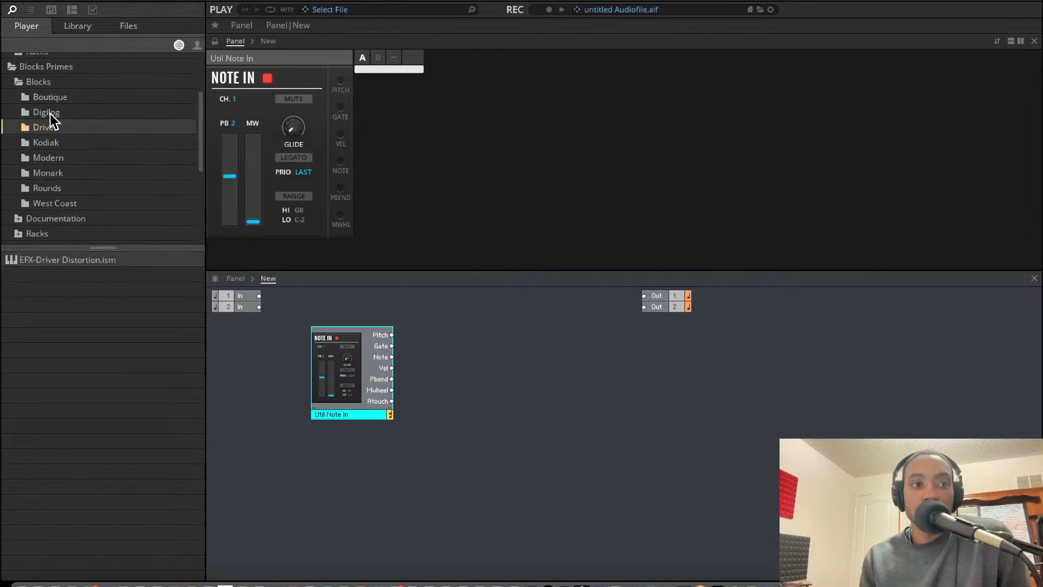
left_click(50, 112)
left_click(51, 99)
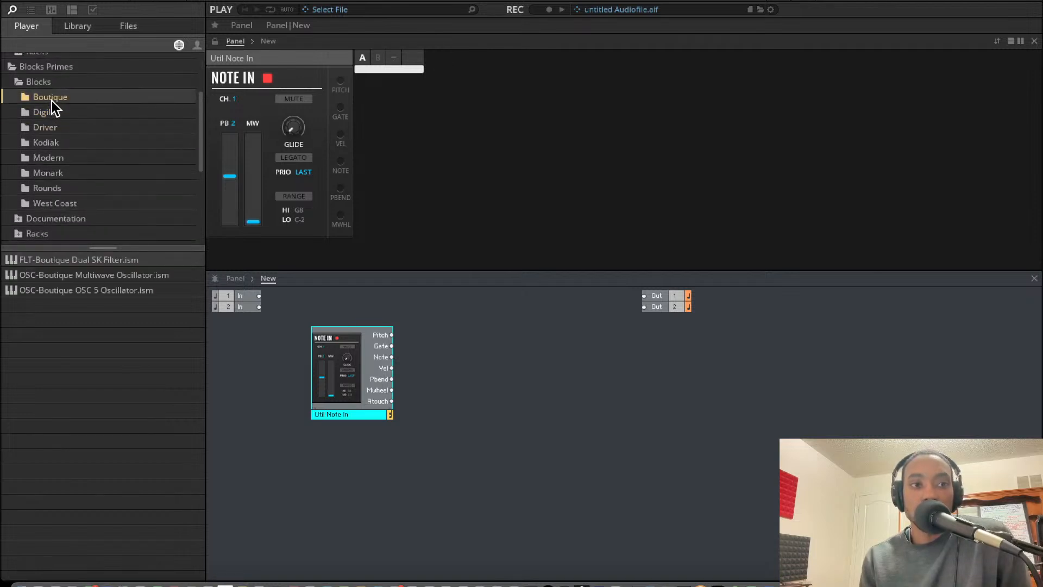
left_click(46, 146)
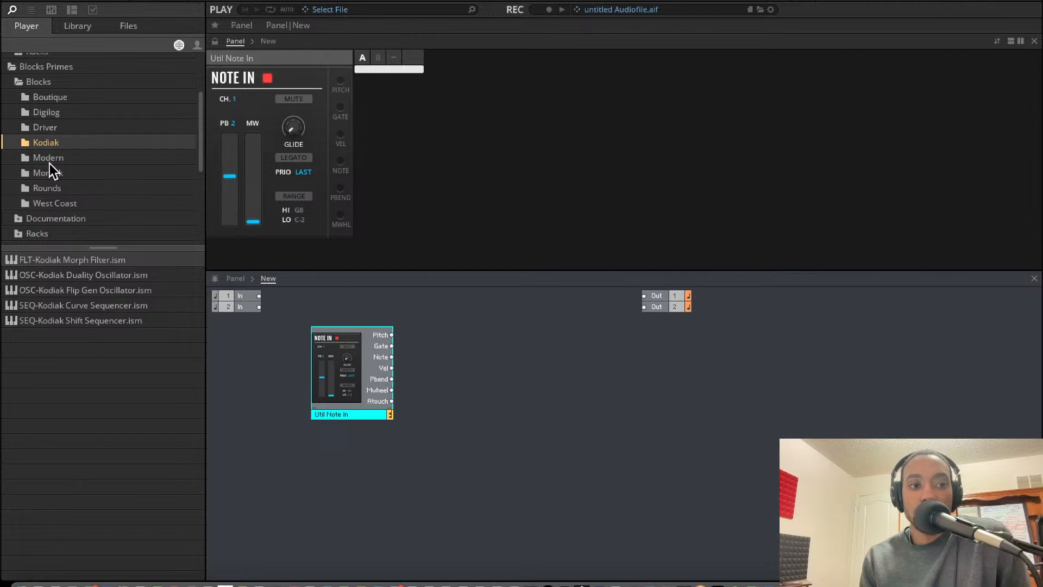
left_click(50, 163)
key("Down")
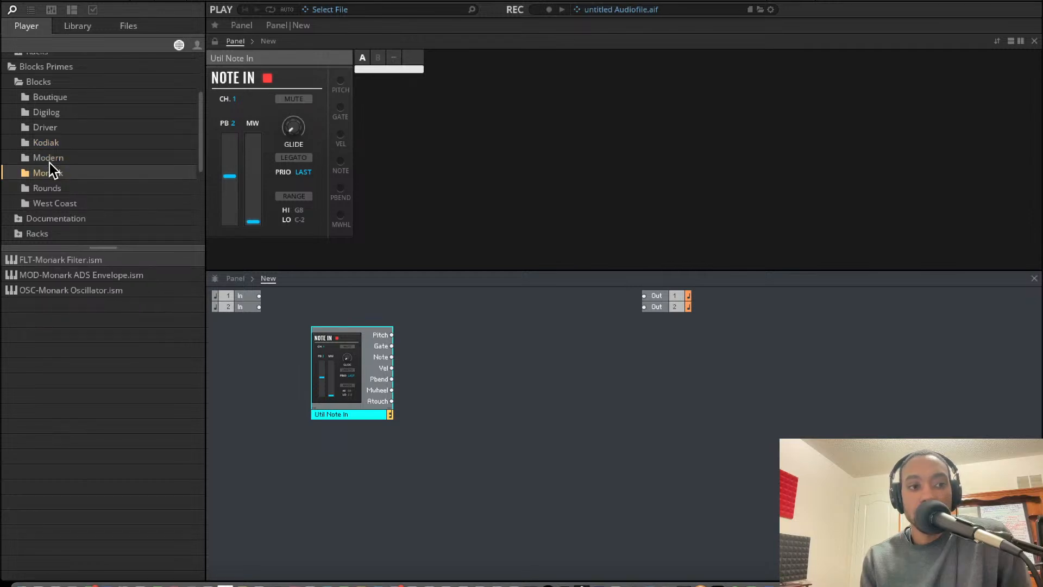
left_click(60, 205)
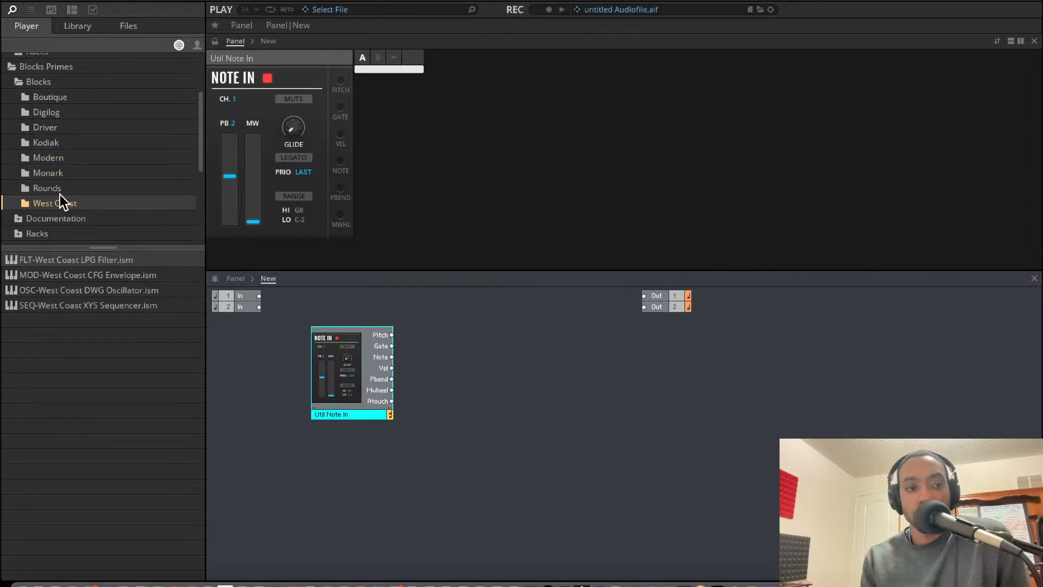
key("Up")
key("Up")
key("Up")
key("Up")
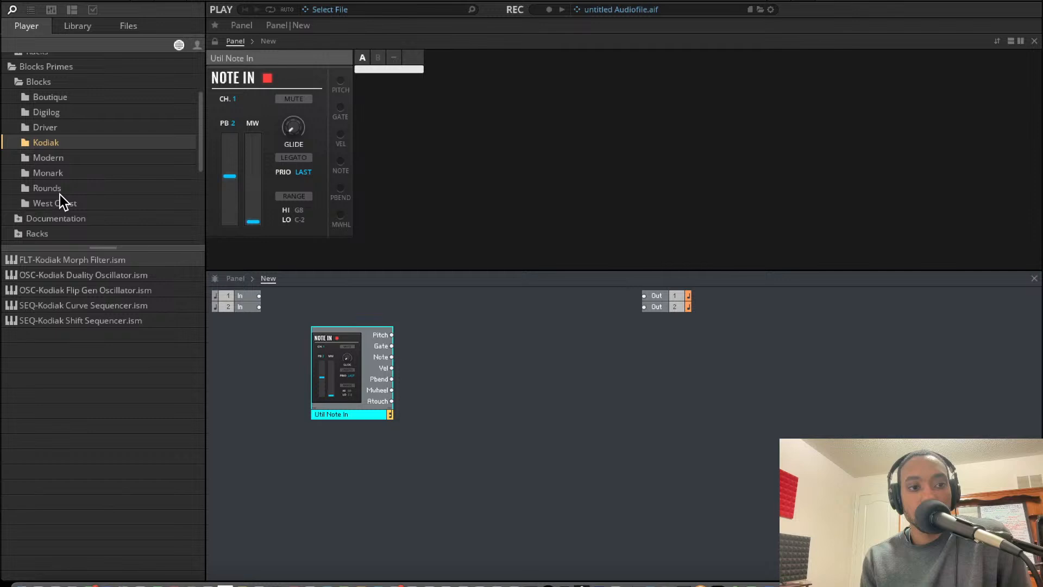
key("Up")
key("Up")
key("Up")
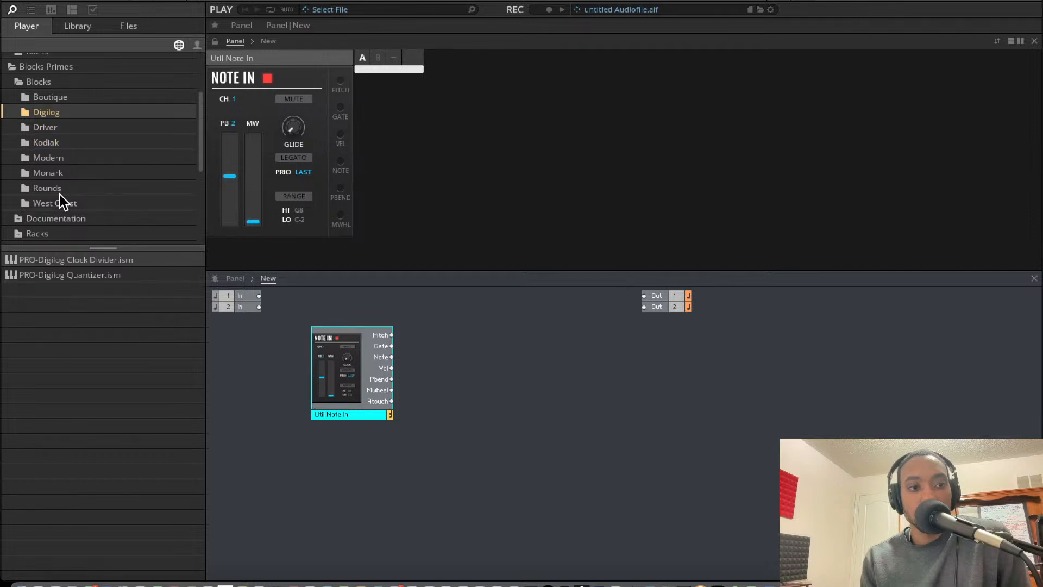
key("Up")
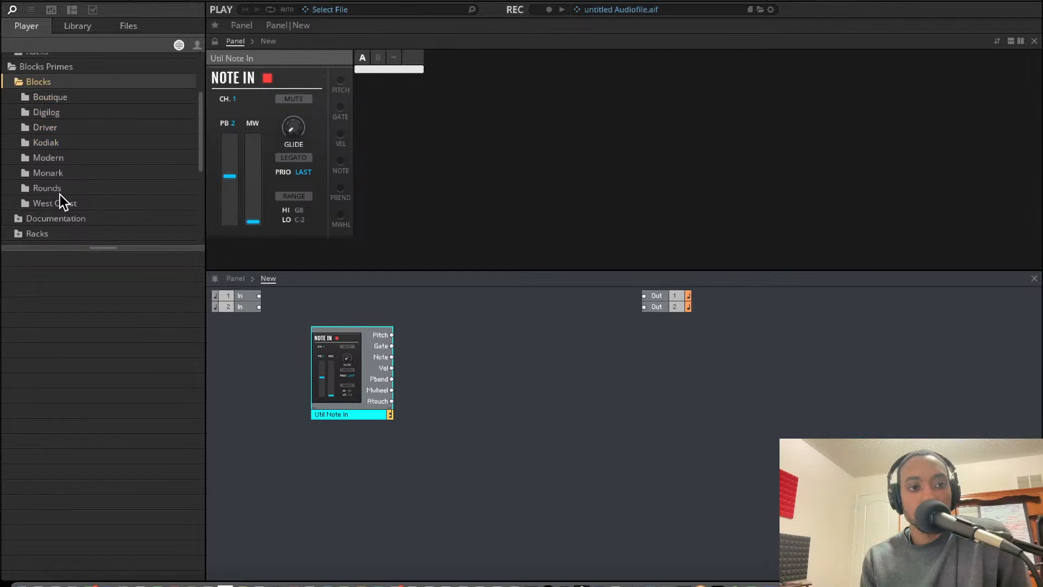
Go down through the Blocks Primes folders and examine the rack categories from Bass to Lead.
key("Down")
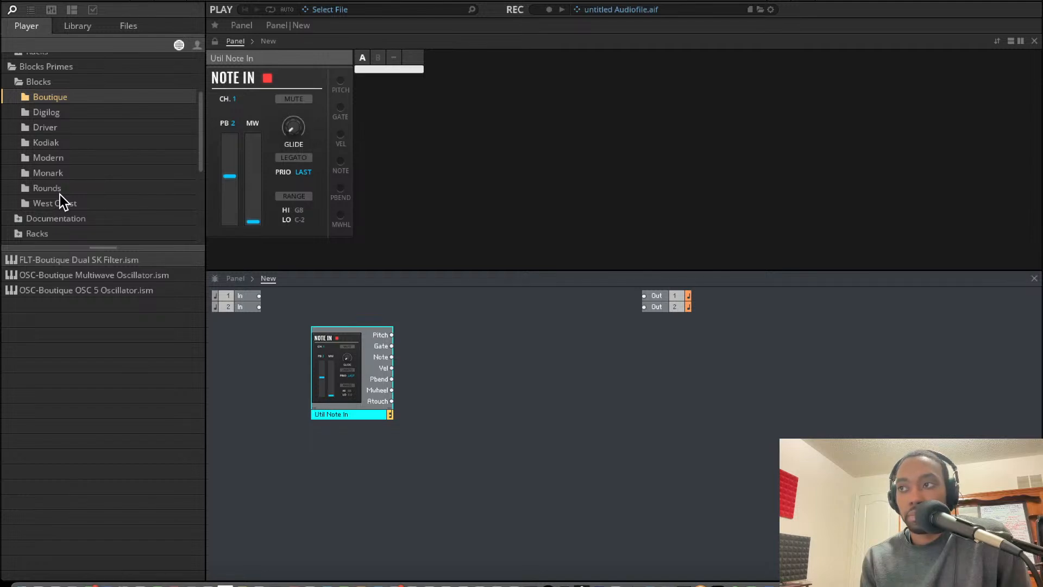
key("Down")
key("Down")
key("Down")
key("Down")
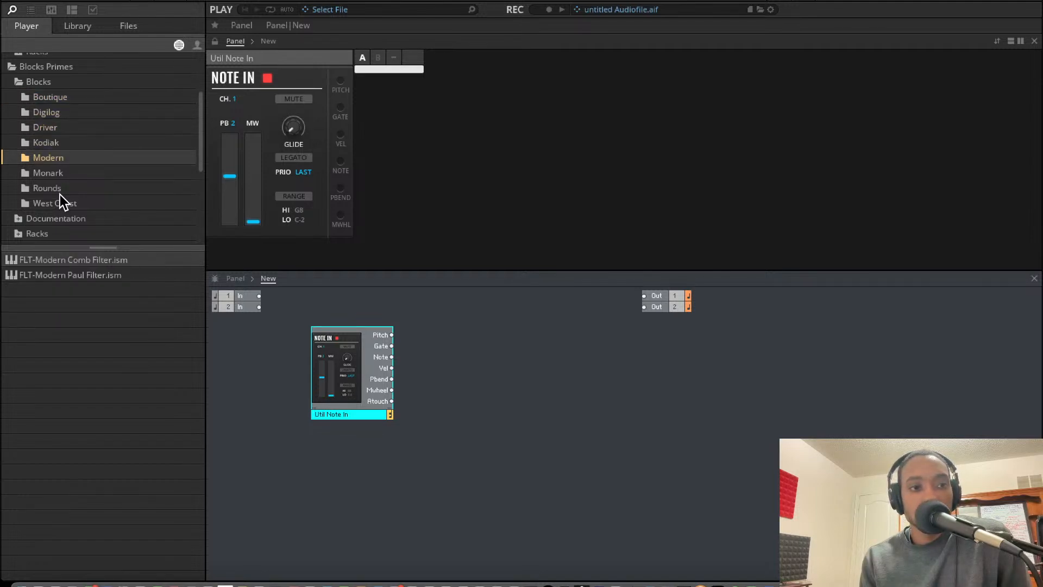
key("Down")
key("Down")
key("Down")
key("Down")
key("Down")
key("Right")
key("Down")
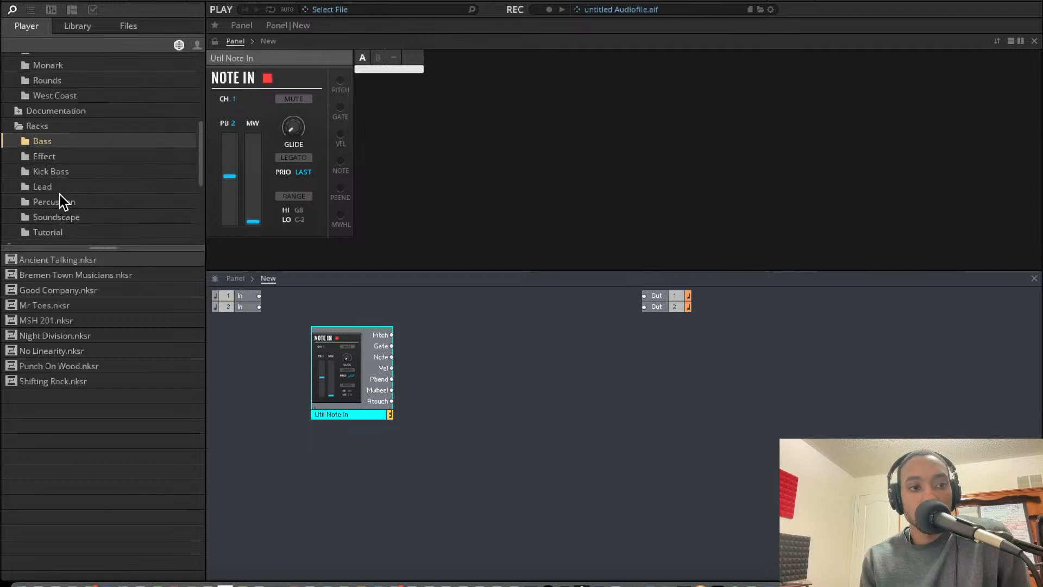
key("Down")
key("Down")
key("Down")
scroll(59, 195, "up", 2)
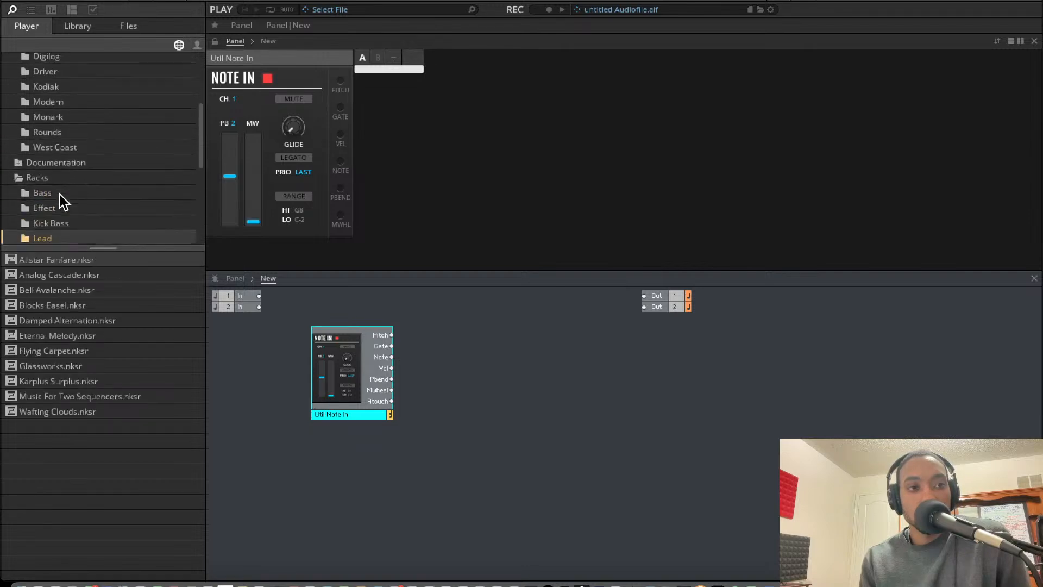
scroll(60, 194, "up", 1)
Compare the contents of the Blocks Primes folders again to find a suitable oscillator block.
left_click(54, 123)
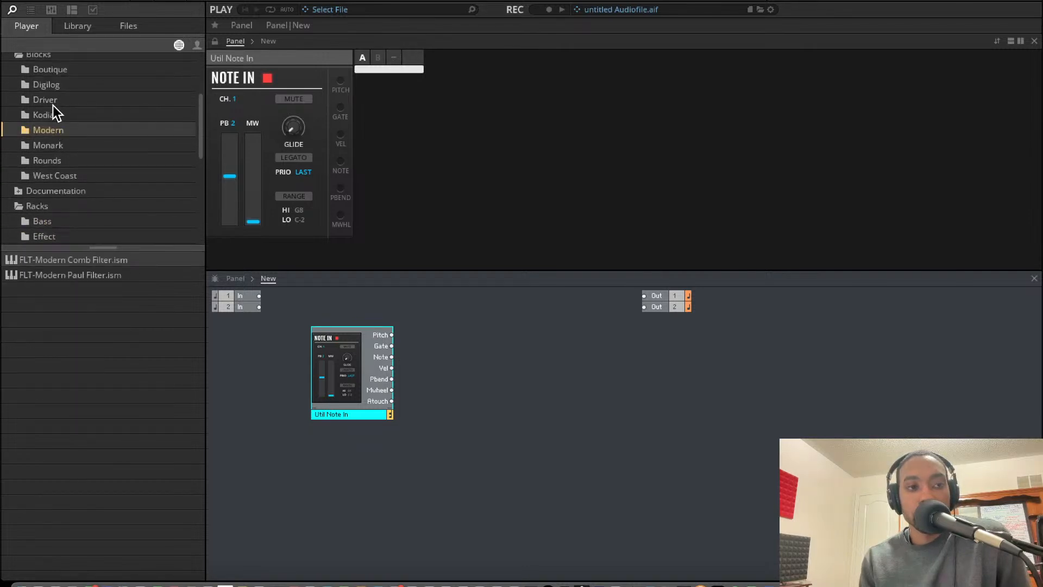
left_click(53, 106)
left_click(48, 114)
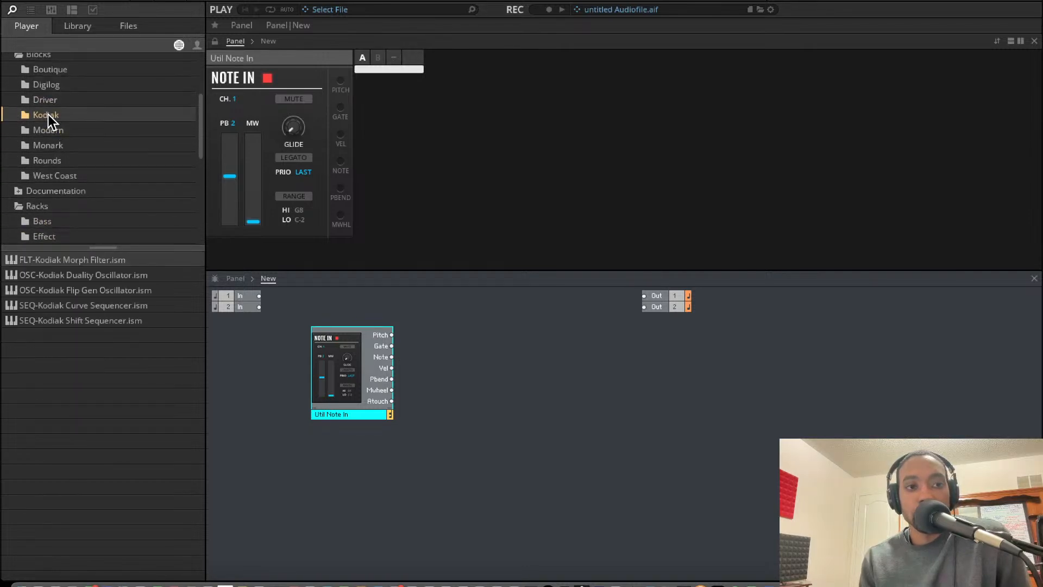
left_click(61, 87)
left_click(70, 76)
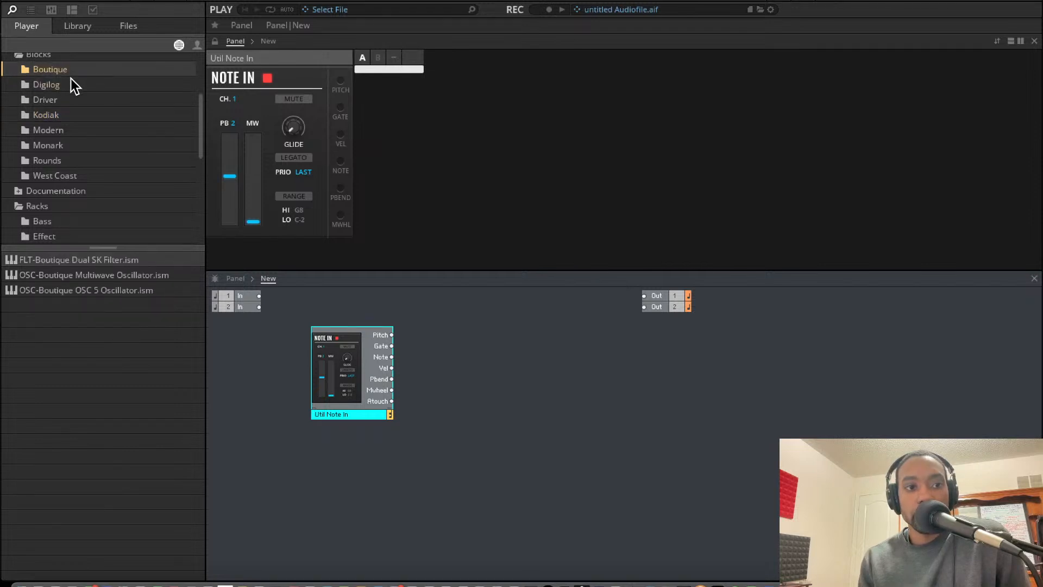
left_click(58, 100)
left_click(54, 127)
left_click(64, 158)
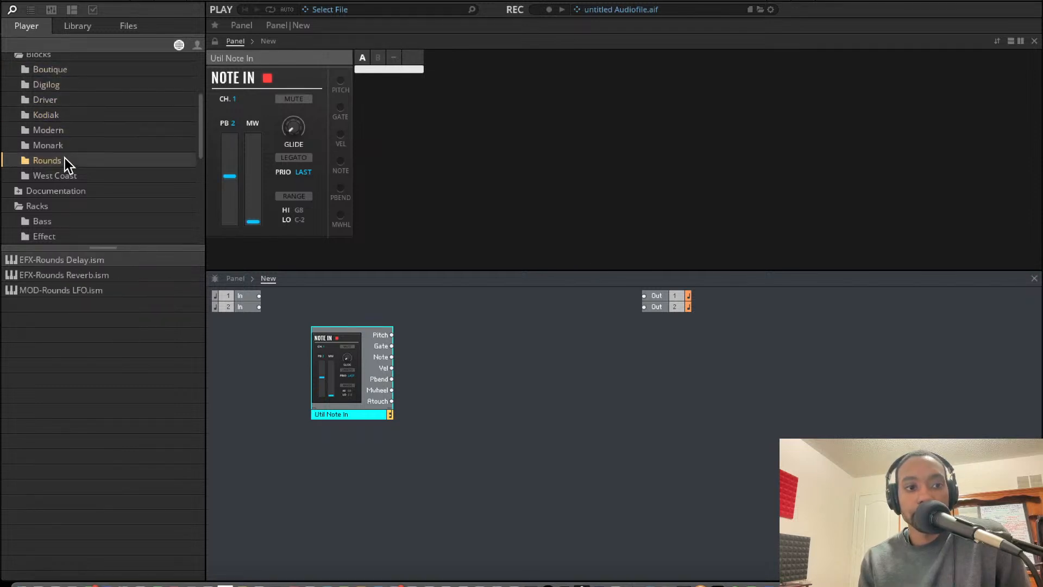
left_click(54, 172)
left_click(57, 154)
Add the Monark Oscillator block from the Monark folder and place it beside the Note In block.
left_click(54, 142)
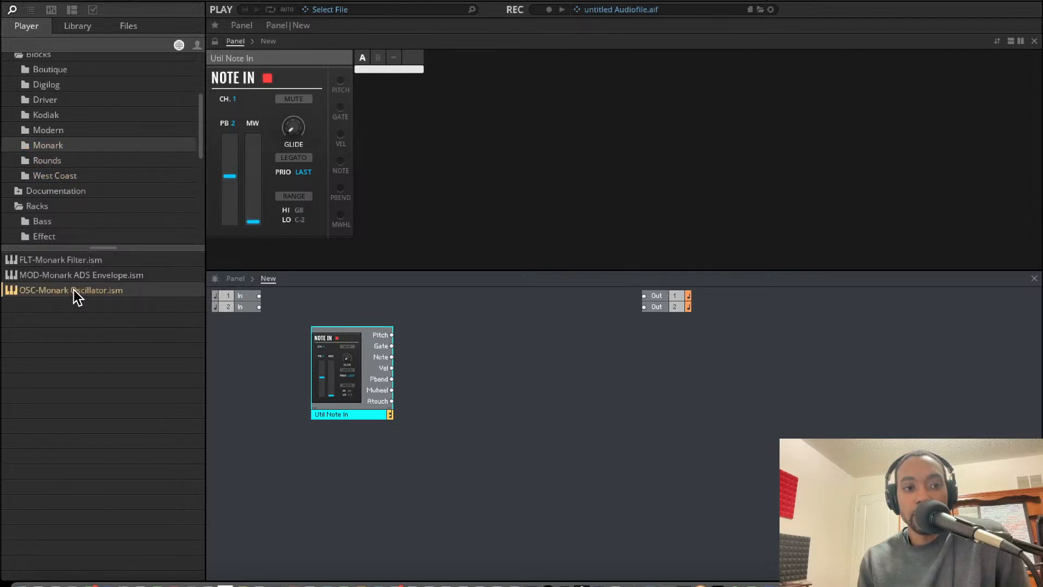
left_click_drag(73, 289, 522, 295)
left_click_drag(553, 334, 492, 376)
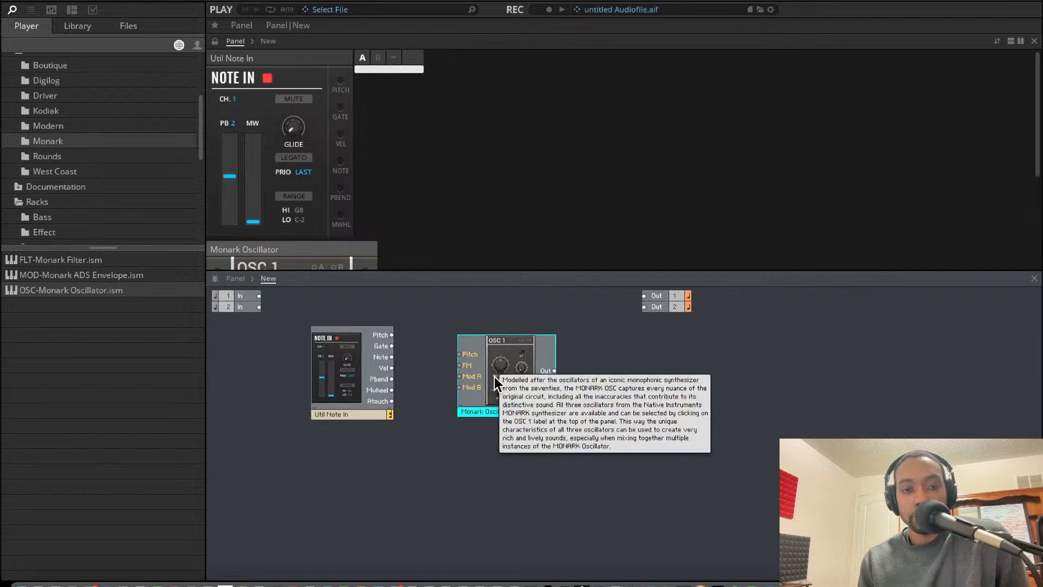
Duplicate the Monark Oscillator, keeping one copy next to the Note In block and the other diagonally below it.
key("ctrl+d")
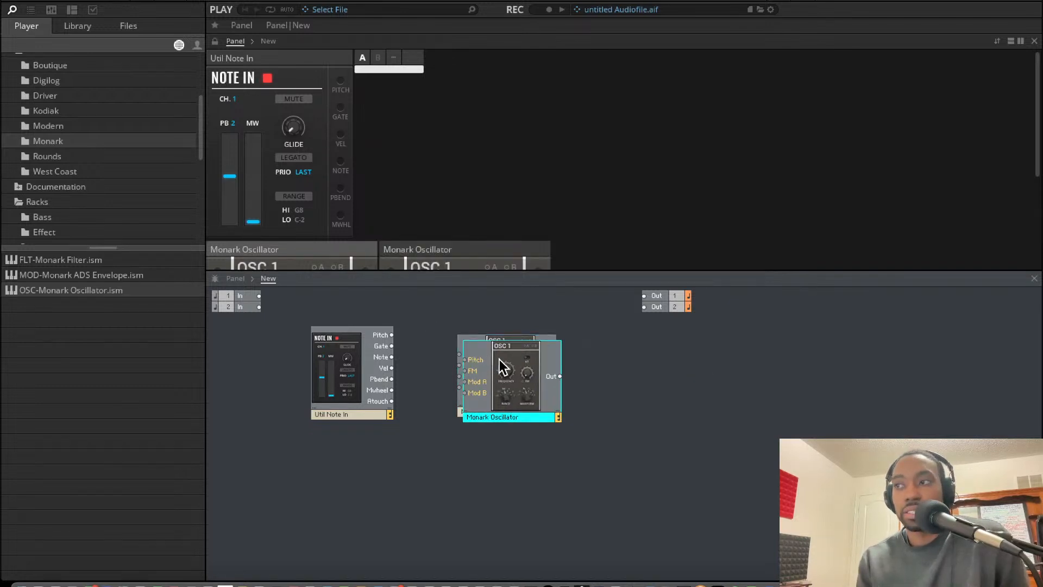
left_click_drag(500, 360, 481, 462)
left_click_drag(524, 400, 440, 397)
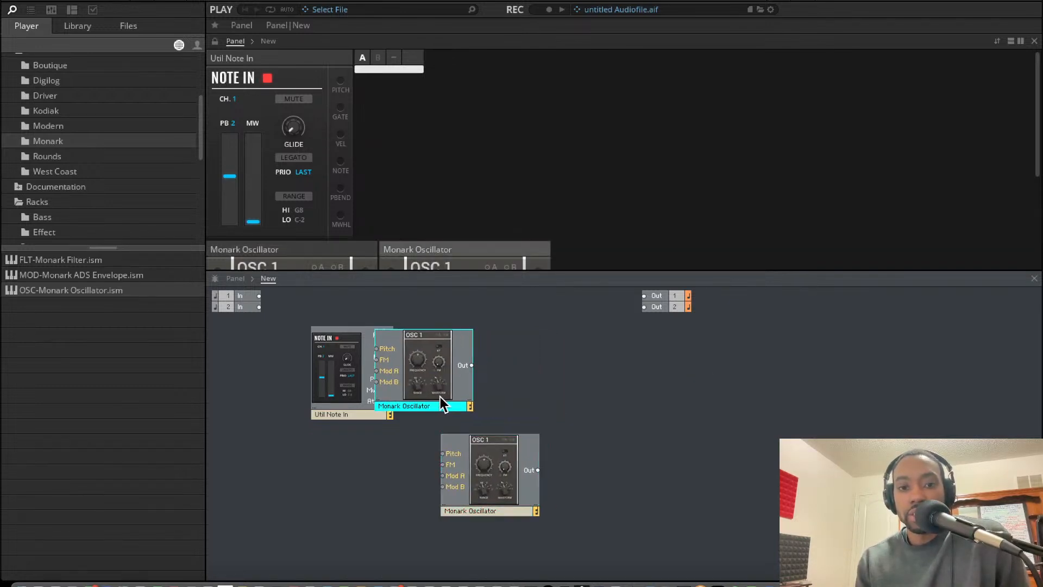
left_click_drag(476, 445, 543, 426)
left_click_drag(457, 387, 497, 382)
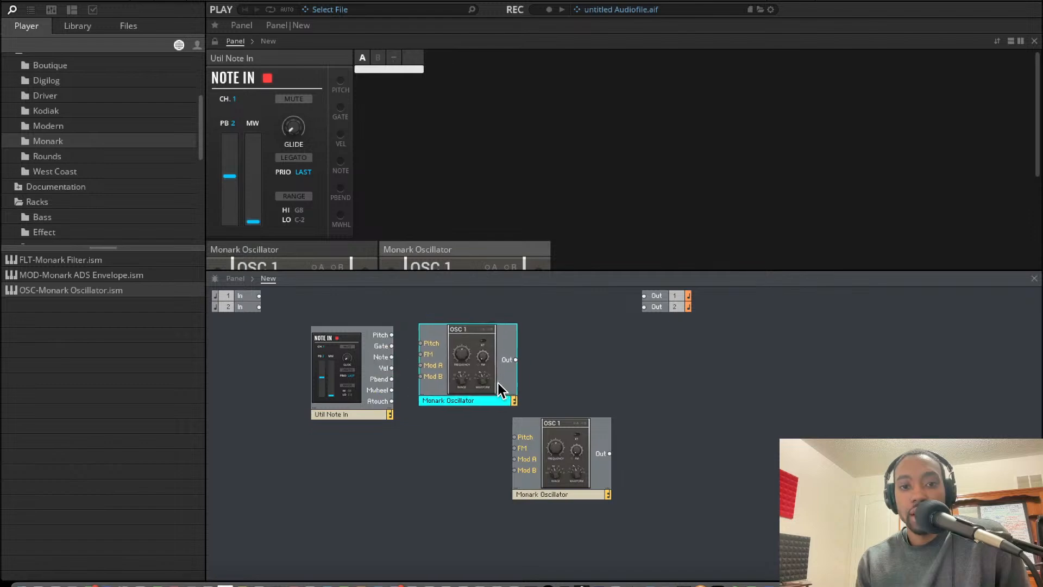
Rename the Monark Oscillator next to the Note In block as "Carriier".
double_click(456, 399)
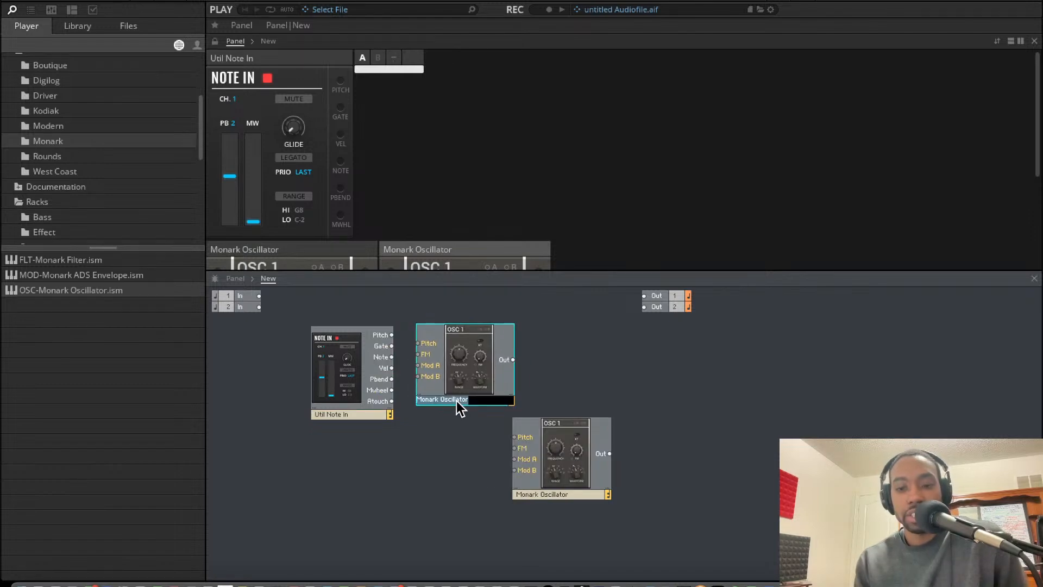
type("arriier")
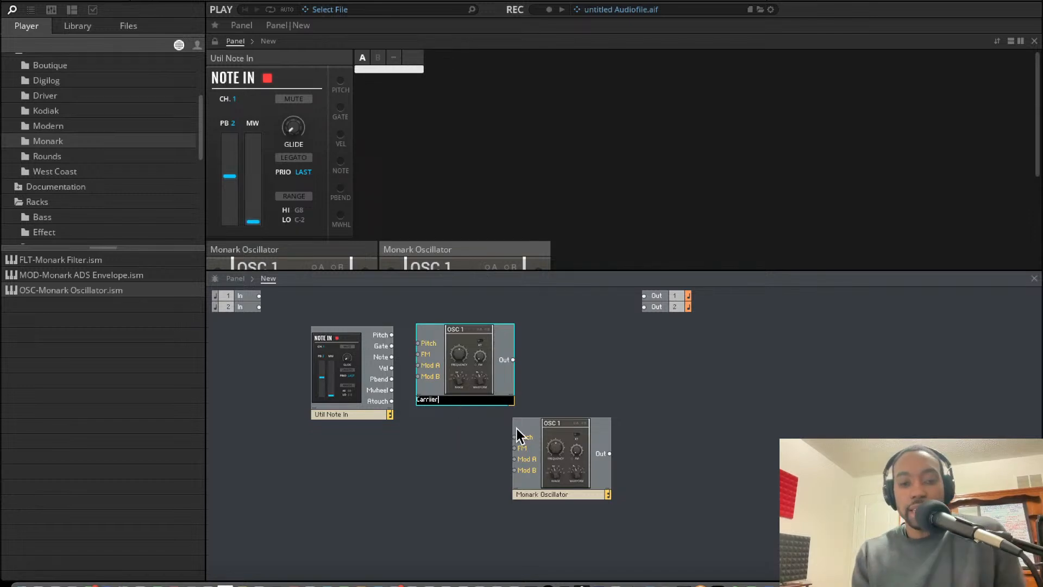
left_click(490, 489)
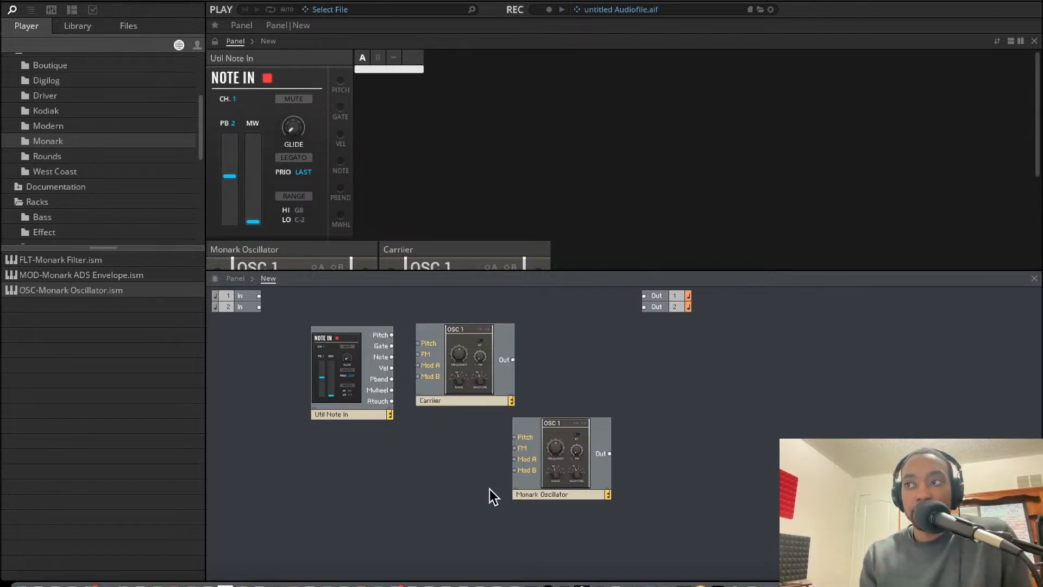
Try to rename the lower Monark Oscillator block.
left_click(566, 495)
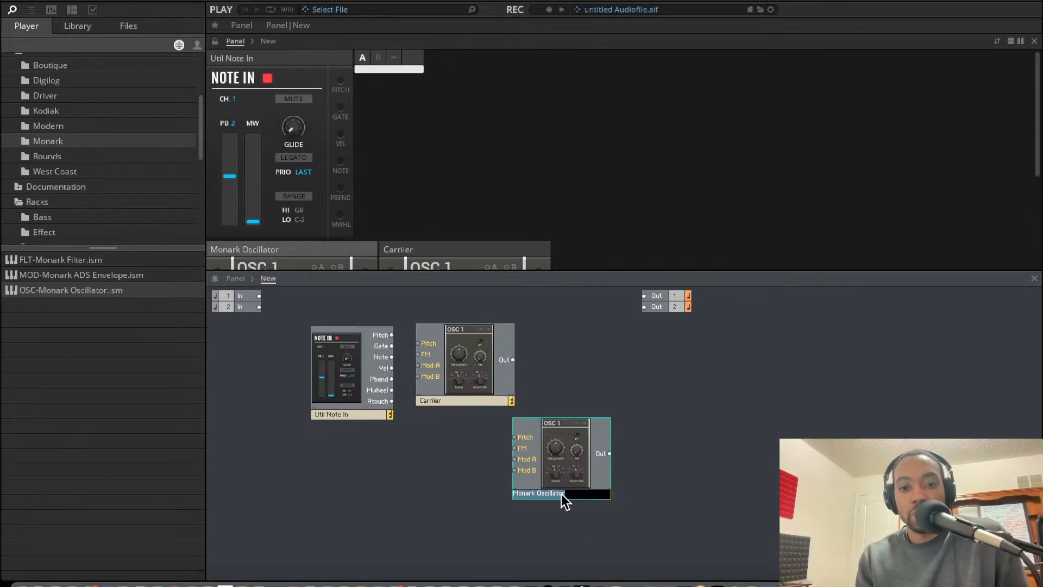
right_click(564, 495)
left_click(524, 495)
double_click(524, 494)
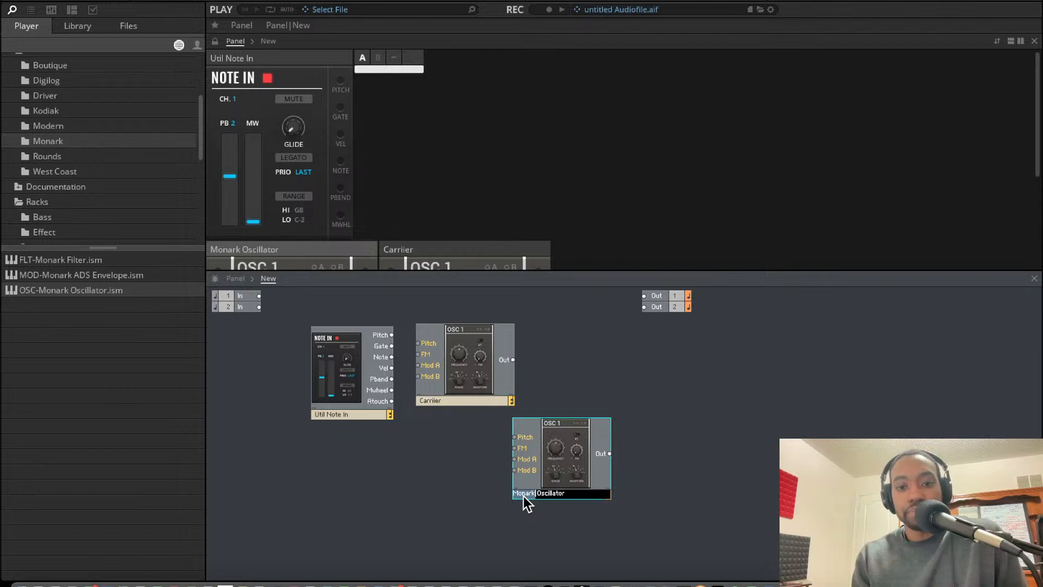
key("BackSpace")
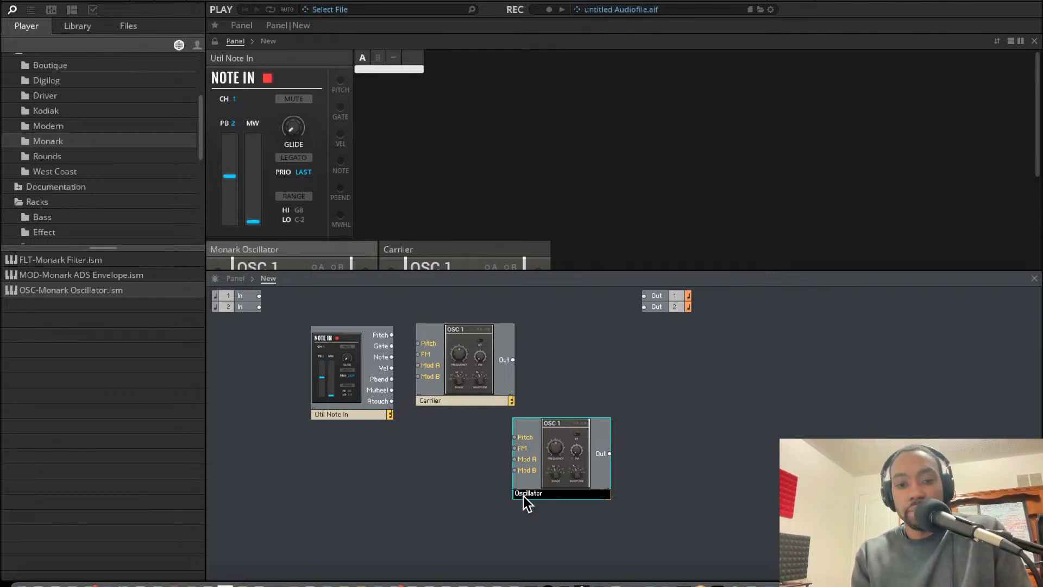
double_click(523, 495)
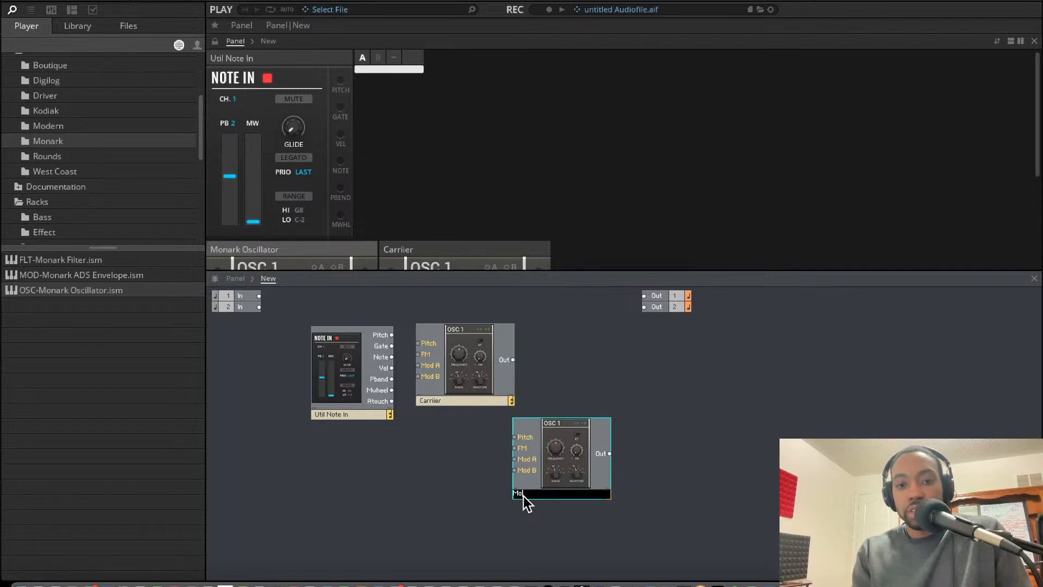
key("BackSpace")
key("BackSpace")
type("Psc")
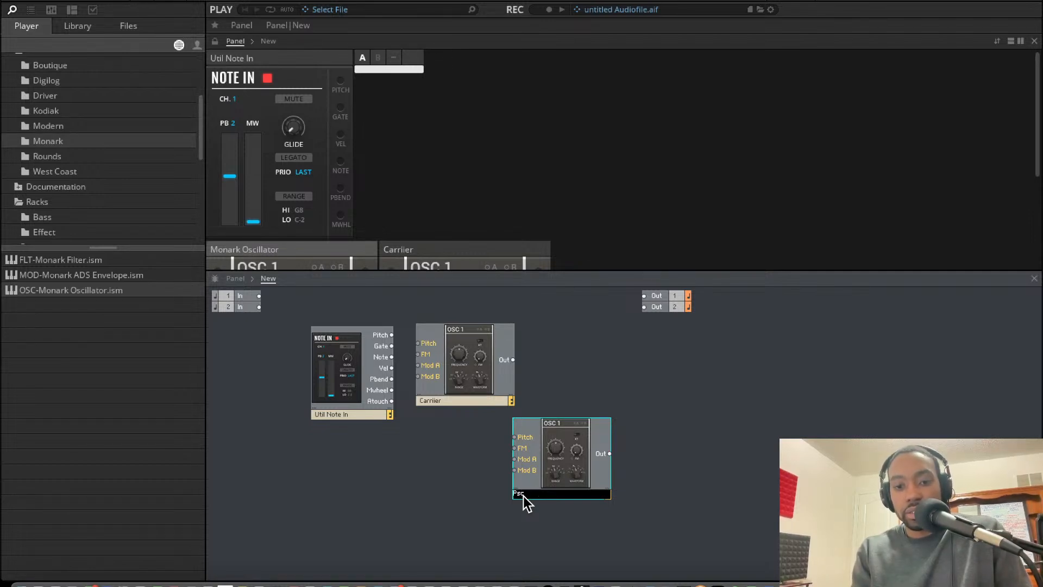
Replace the lower oscillator with a fresh Monark Oscillator block and position it below the carrier oscillator.
left_click_drag(126, 286, 567, 480)
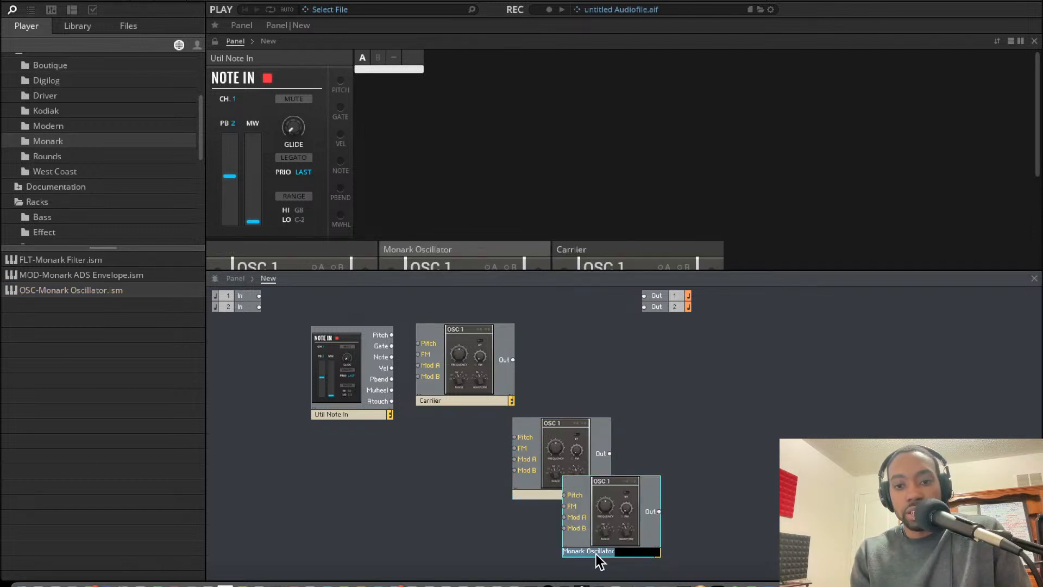
left_click(555, 475)
key("Delete")
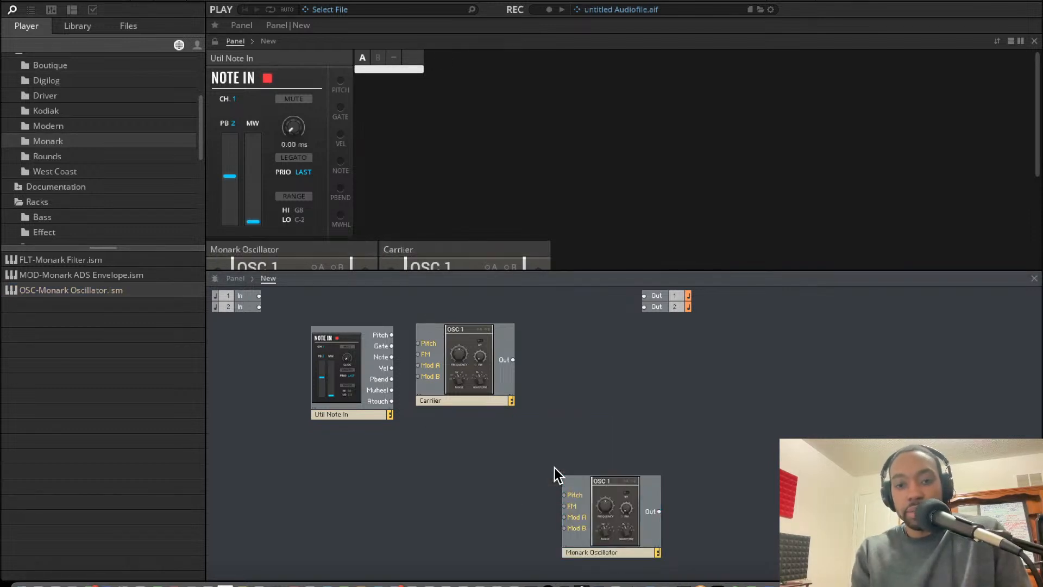
left_click_drag(599, 502, 541, 463)
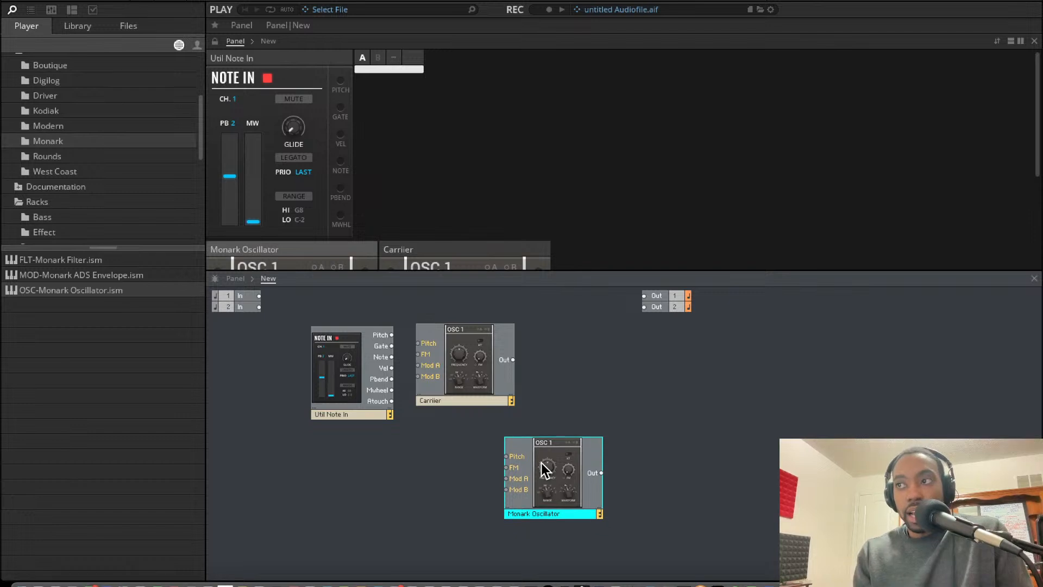
Add a Bento ADSR Envelope block and, above it, a Bento VCA block to the structure, both to the right of the oscillators.
scroll(49, 90, "up", 4)
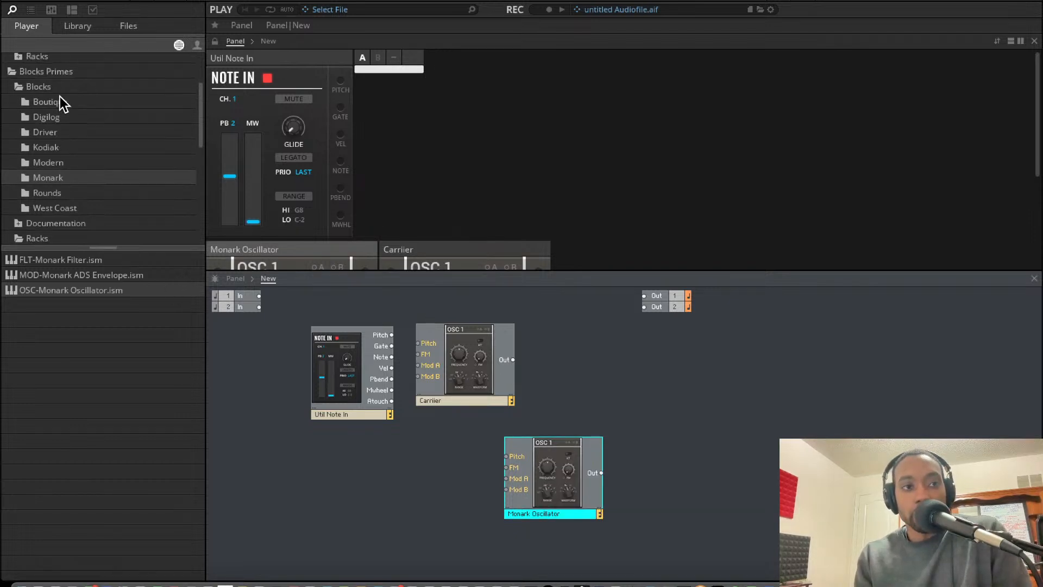
left_click(54, 106)
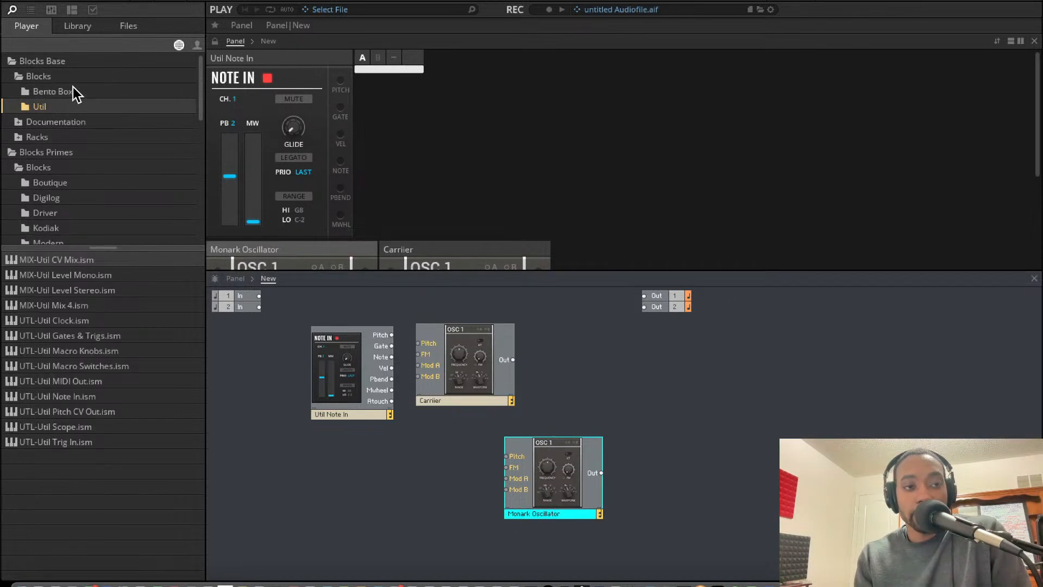
left_click(73, 90)
left_click_drag(114, 325, 614, 423)
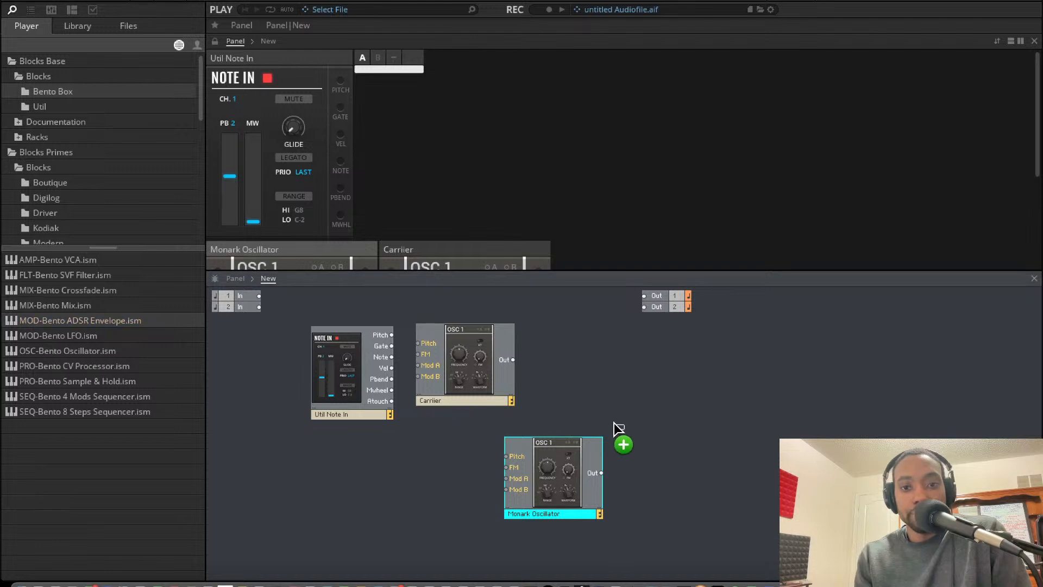
left_click_drag(627, 486, 627, 485)
left_click_drag(93, 260, 764, 377)
left_click_drag(641, 370, 641, 371)
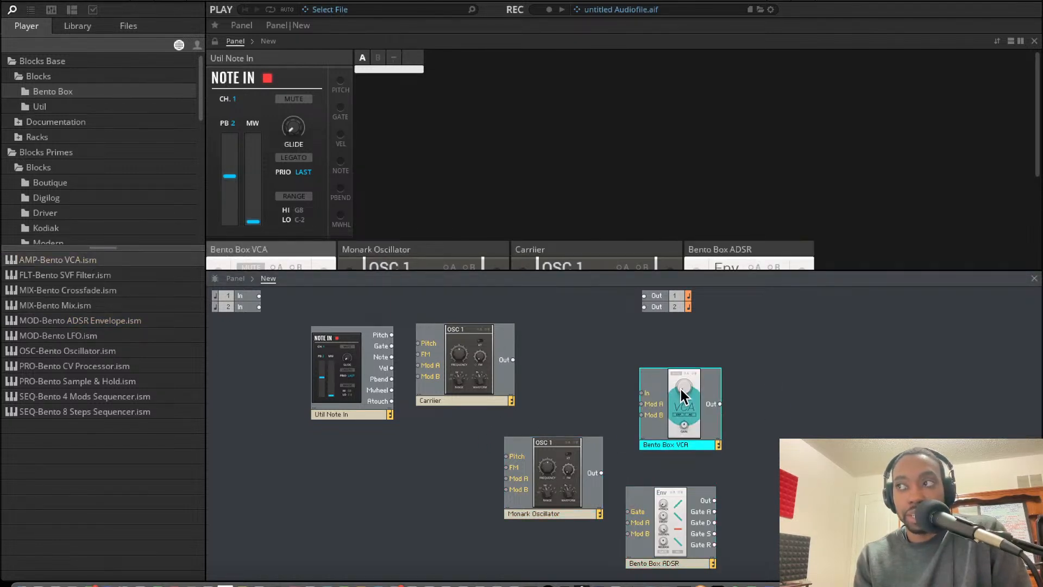
Align the Monark Oscillator directly below the carrier and place two Bento SVF Filter blocks, one above the other, beside the oscillators.
left_click_drag(561, 481, 476, 466)
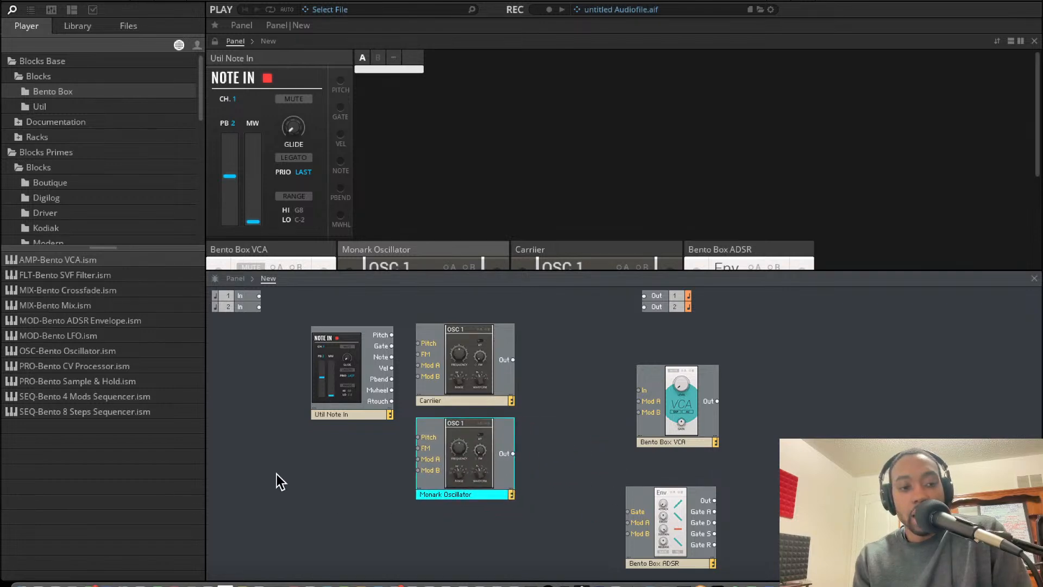
left_click(62, 274)
left_click_drag(62, 275, 559, 460)
left_click_drag(618, 477, 575, 462)
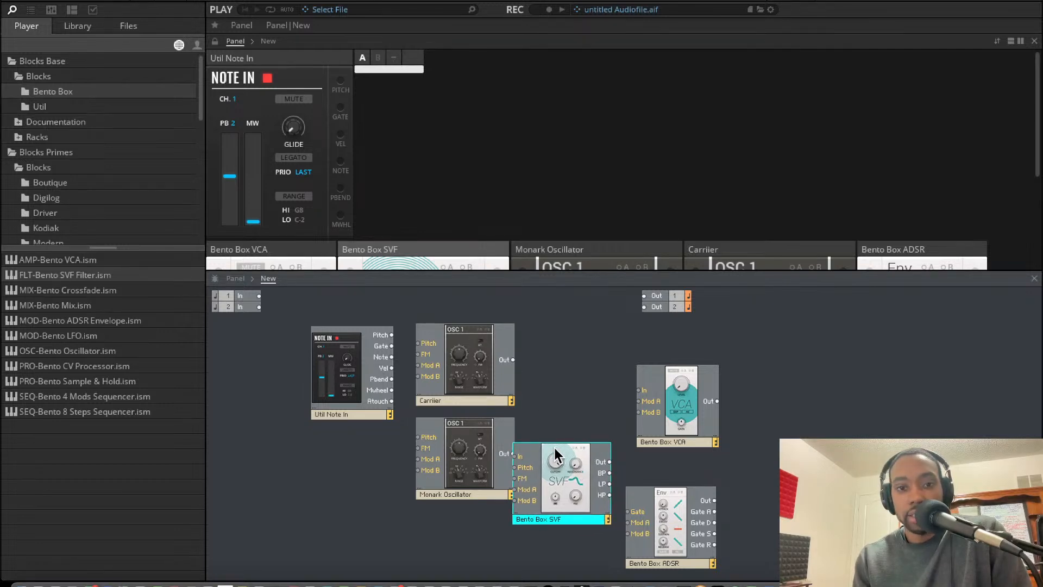
key("super+d")
left_click_drag(576, 465, 579, 359)
double_click(589, 445)
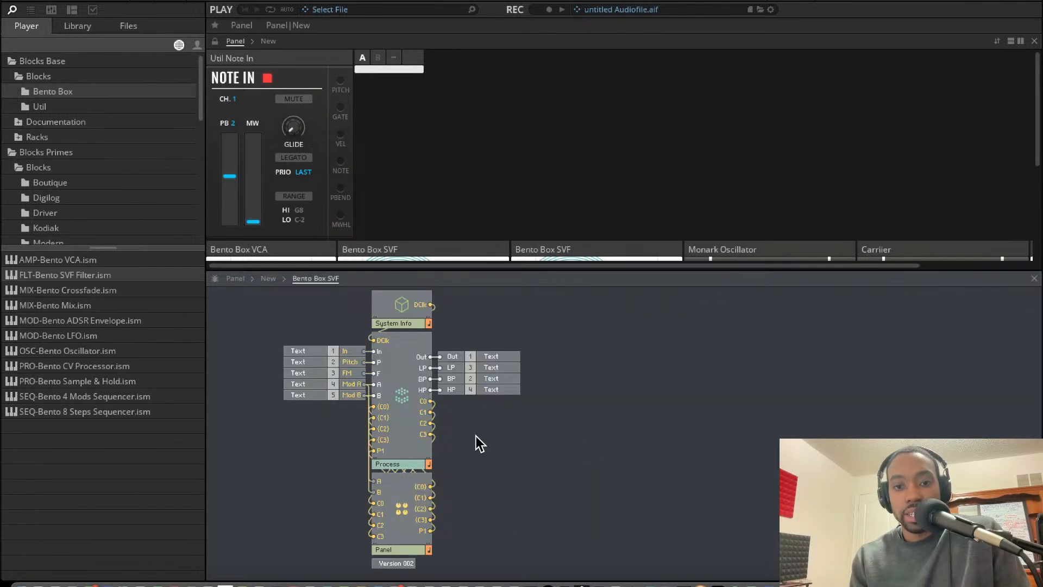
double_click(289, 285)
Duplicate the Bento VCA, move the ADSR envelope farther right, and arrange the two VCAs one above the other beside the filters.
left_click(667, 413)
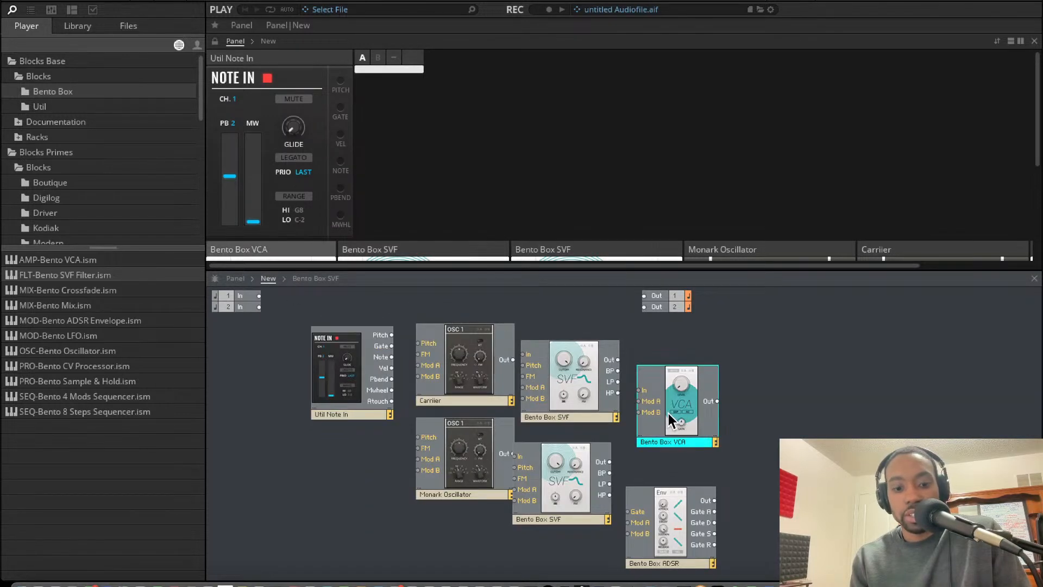
key("super+d")
left_click_drag(673, 417, 756, 511)
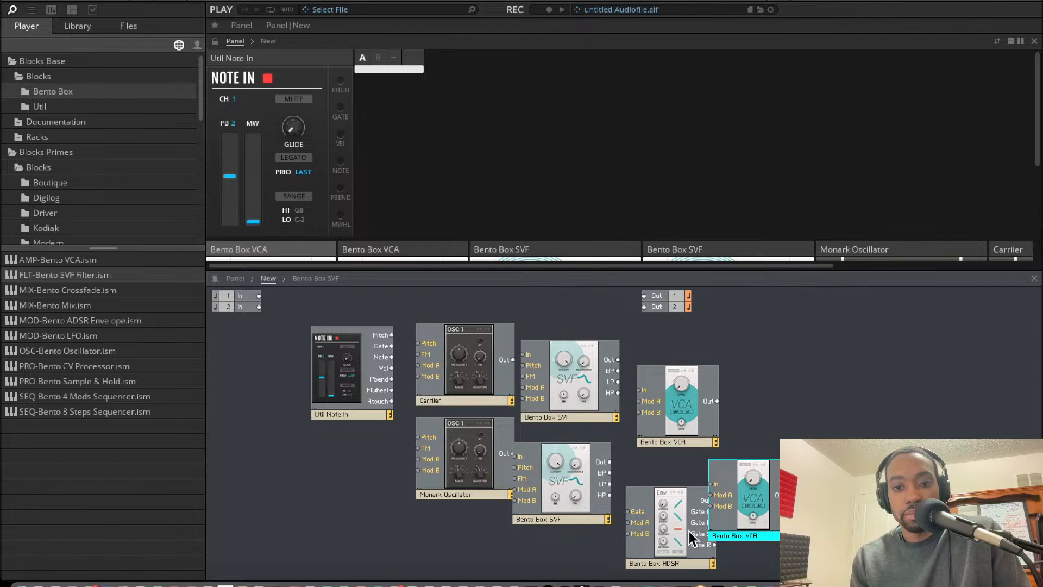
left_click_drag(693, 538, 836, 489)
left_click_drag(727, 515, 661, 526)
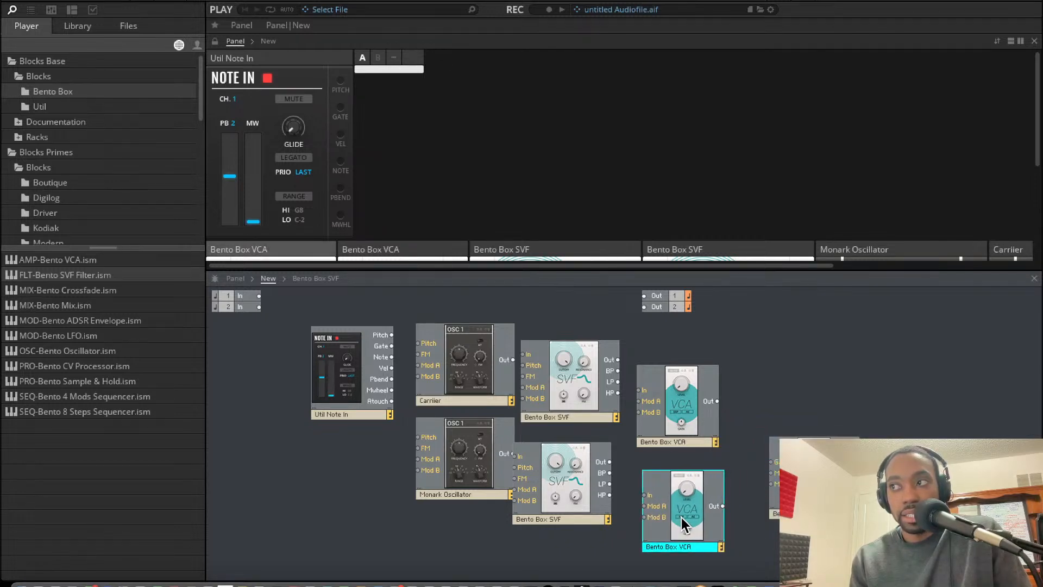
left_click_drag(671, 415, 711, 389)
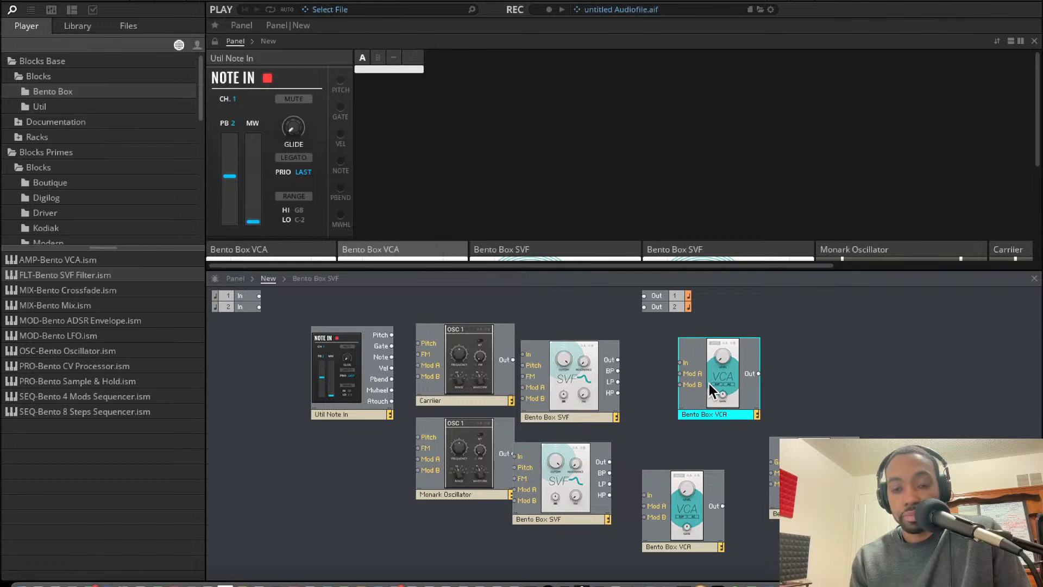
left_click_drag(675, 488, 683, 479)
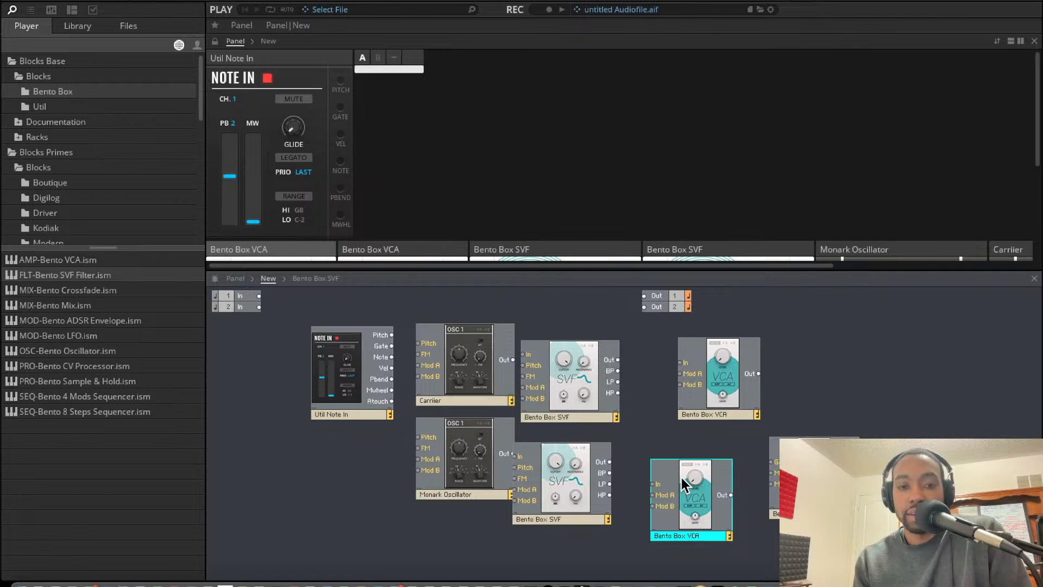
Search the structure's modules for "noise", insert Event-Noise (Waves), and place it below the Note In block.
right_click(275, 462)
left_click(258, 430)
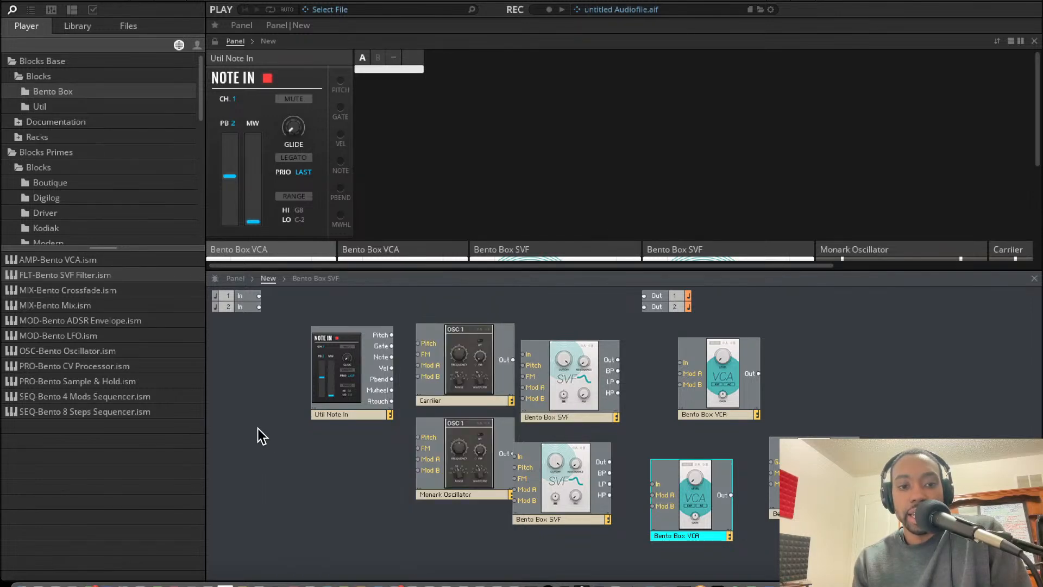
right_click(258, 429)
left_click(275, 400)
key("Return")
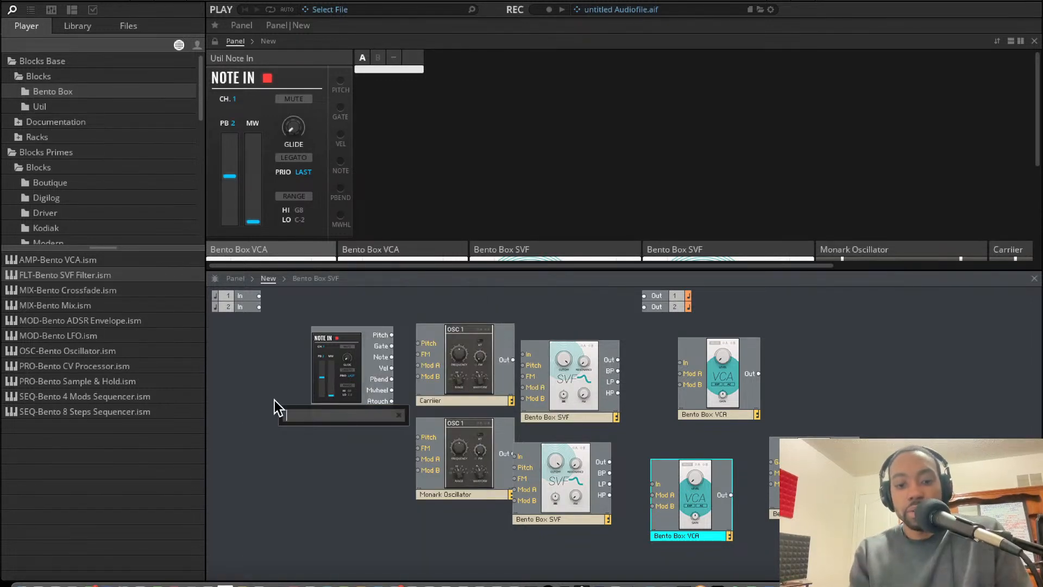
type("noise")
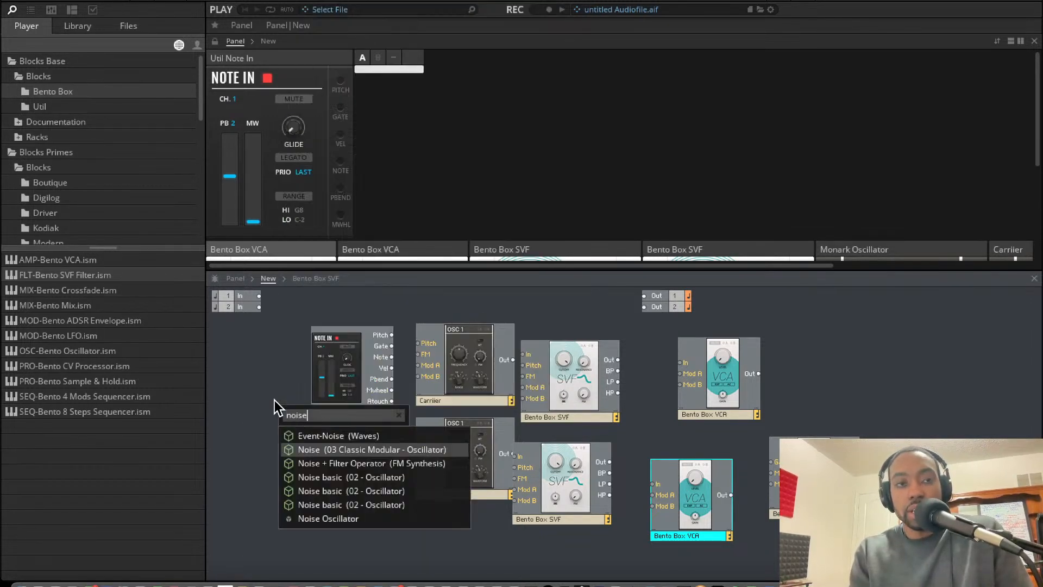
left_click(353, 438)
left_click_drag(315, 429, 314, 464)
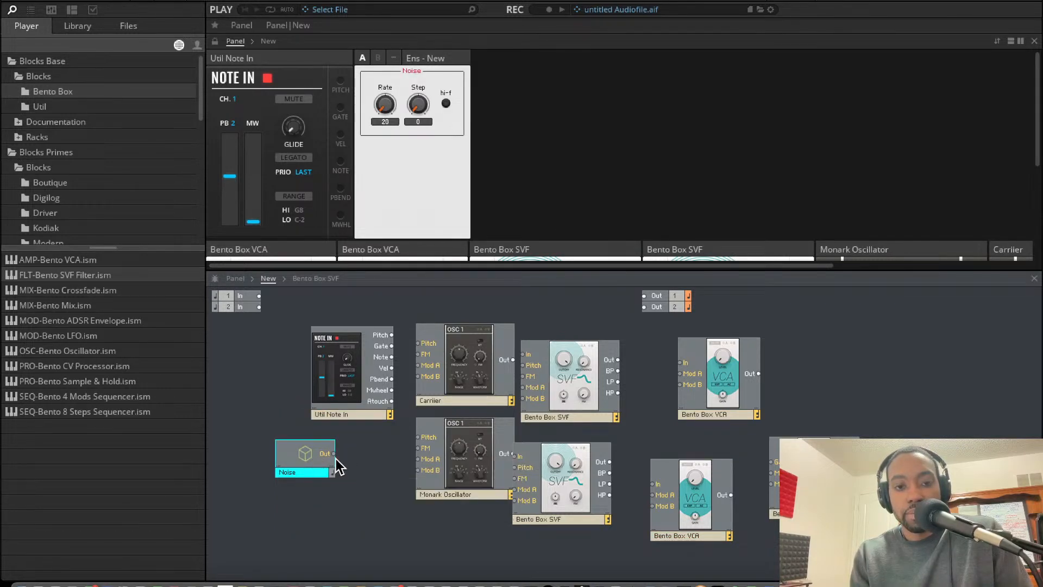
Space out the lower row by shifting the Monark Oscillator slightly and moving the lower SVF filter and the Noise macro downward.
left_click(478, 464)
left_click_drag(478, 464, 468, 459)
left_click_drag(553, 481, 562, 519)
left_click_drag(326, 475, 378, 543)
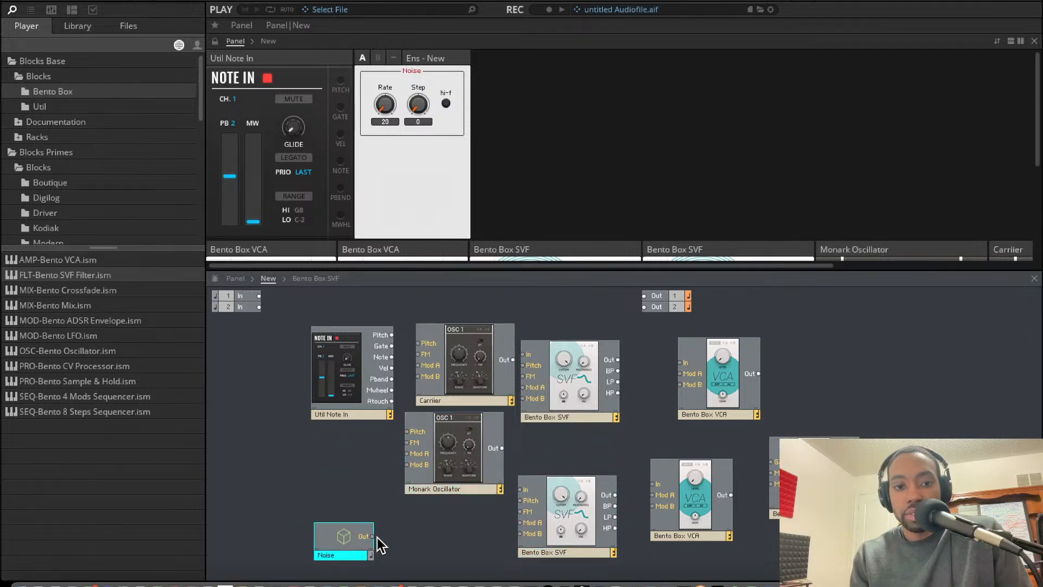
Connect Note In's Pitch output to the Pitch inputs of both oscillators, moving Note In and the carrier left and the lower oscillator right.
mouse_move(383, 351)
left_mouse_down()
mouse_move(302, 353)
mouse_move(310, 338)
mouse_move(426, 325)
mouse_move(428, 354)
mouse_move(371, 350)
left_mouse_up()
left_click_drag(307, 337, 418, 344)
left_click_drag(312, 335, 407, 431)
left_click_drag(468, 383, 375, 380)
left_click_drag(441, 437, 466, 439)
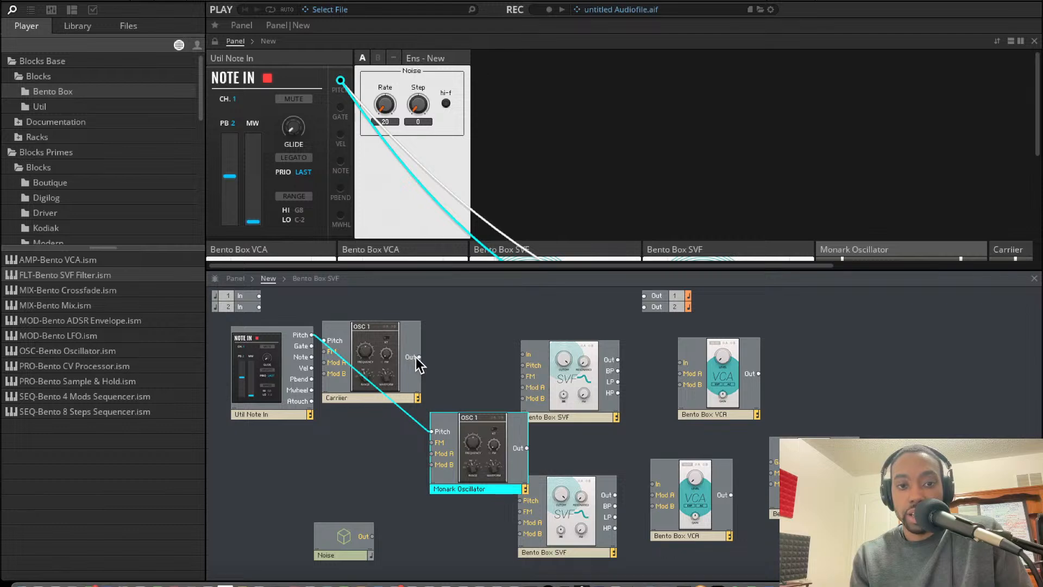
Connect the lower Monark Oscillator's Out to the carrier's FM input and shift the carrier to the right.
left_click_drag(443, 357, 459, 367)
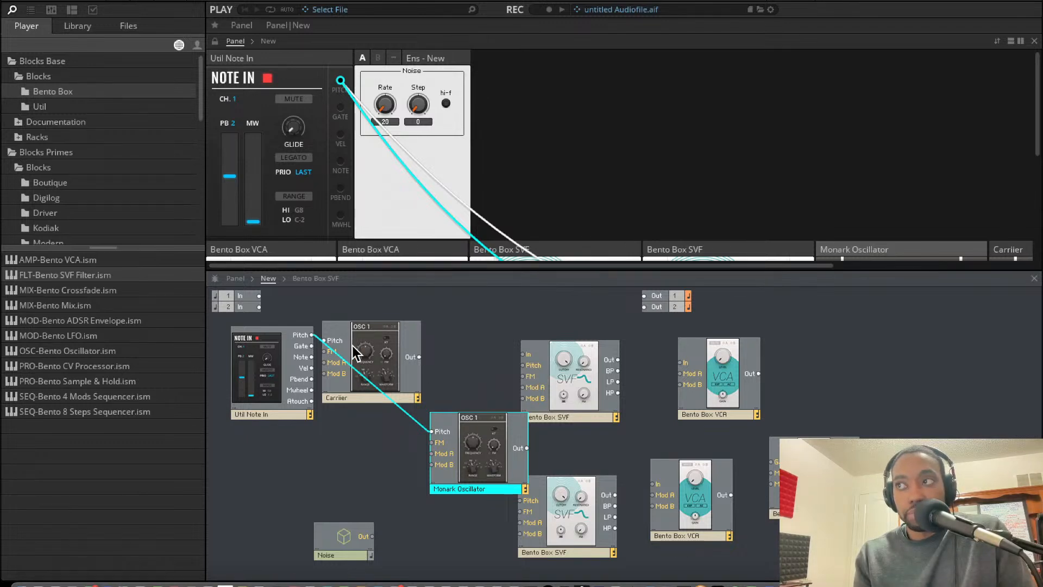
left_click_drag(324, 354, 530, 454)
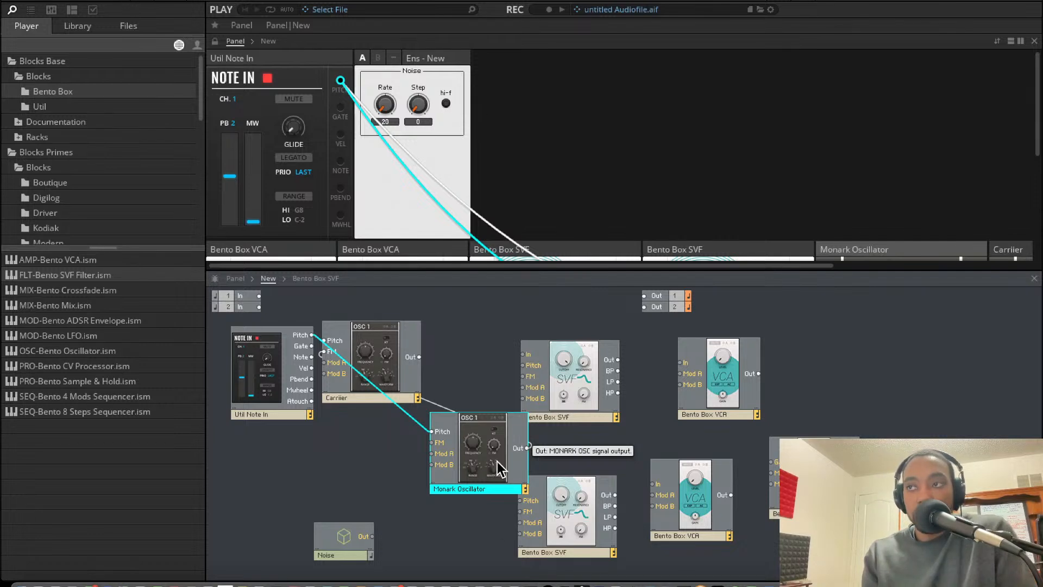
mouse_move(497, 461)
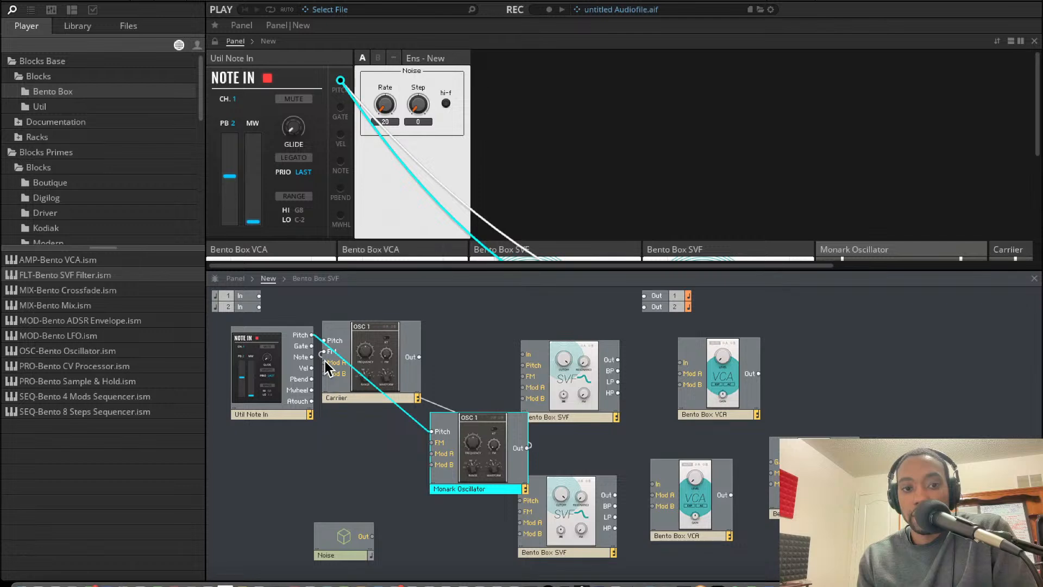
left_click_drag(325, 362, 742, 479)
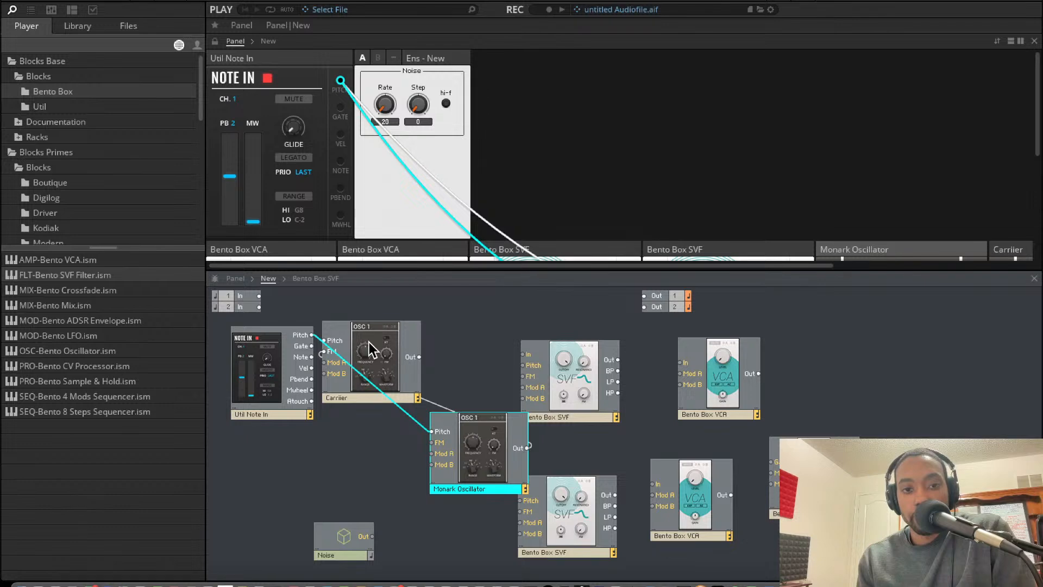
left_click_drag(374, 350, 424, 343)
left_click(376, 461)
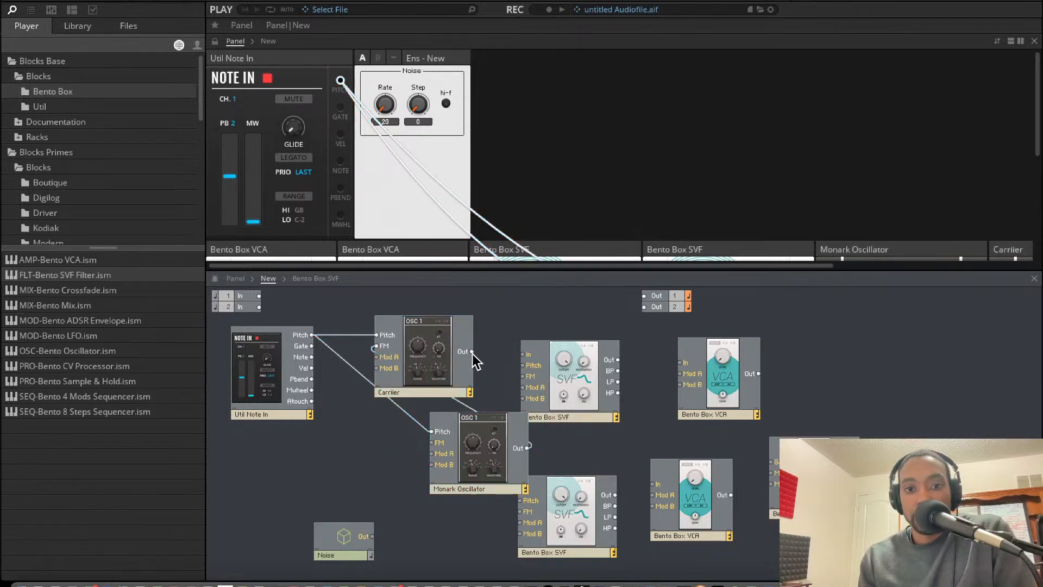
Chain the carrier's Out through the upper SVF filter and the upper VCA to the Out 1 terminal.
left_click_drag(471, 352, 523, 355)
left_click_drag(617, 360, 682, 362)
left_click_drag(755, 375, 644, 296)
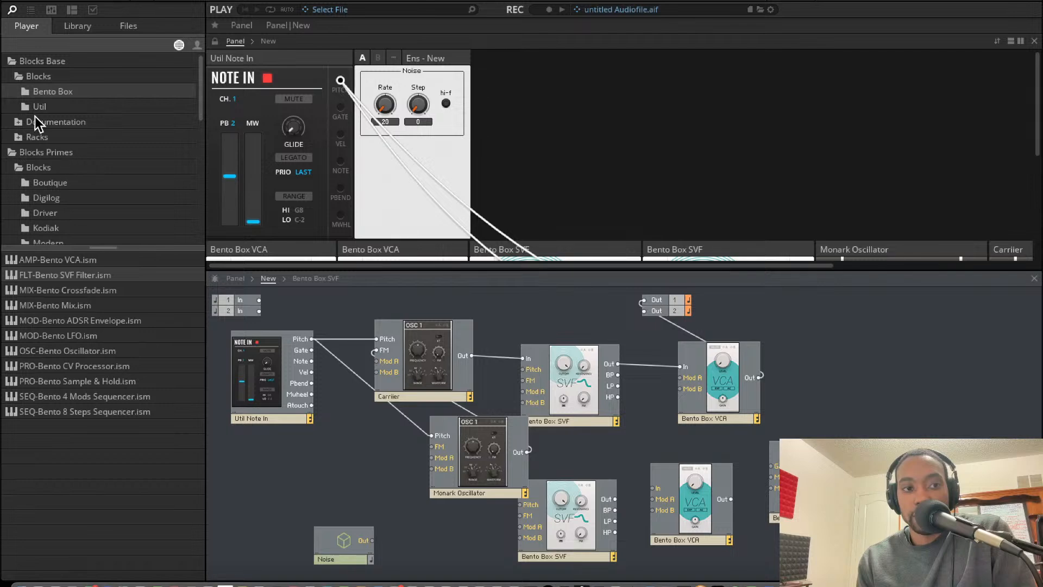
Add a Util Mix 4 block to the right of the upper VCA and move the Out 1 and Out 2 terminals above it.
left_click(41, 107)
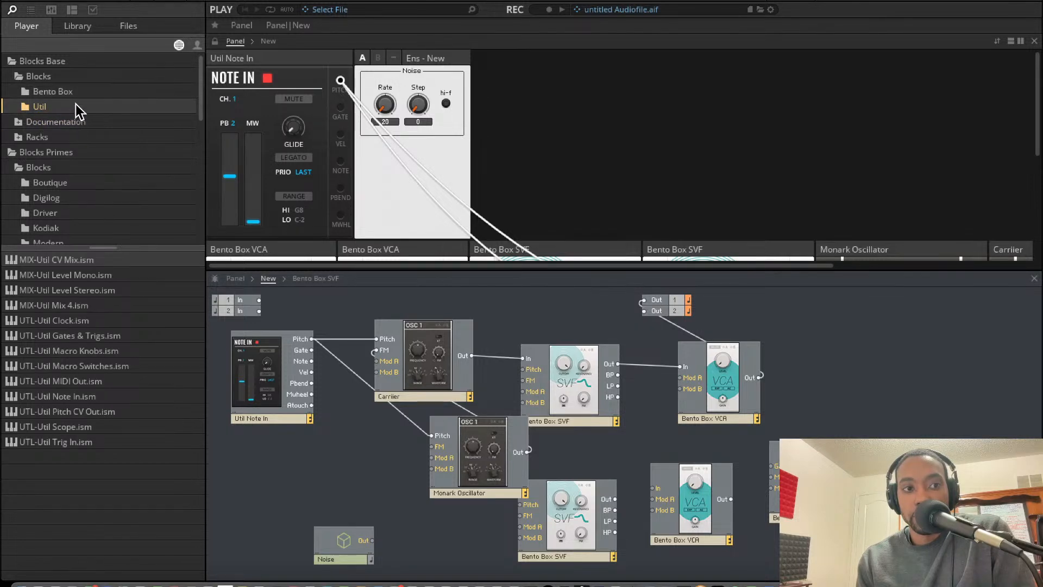
left_click(53, 92)
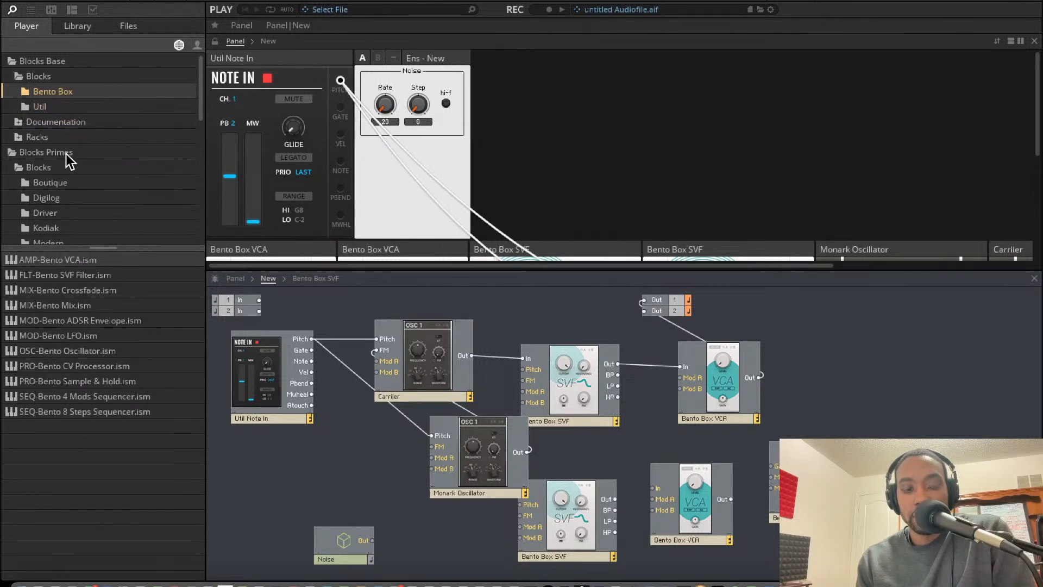
left_click(64, 108)
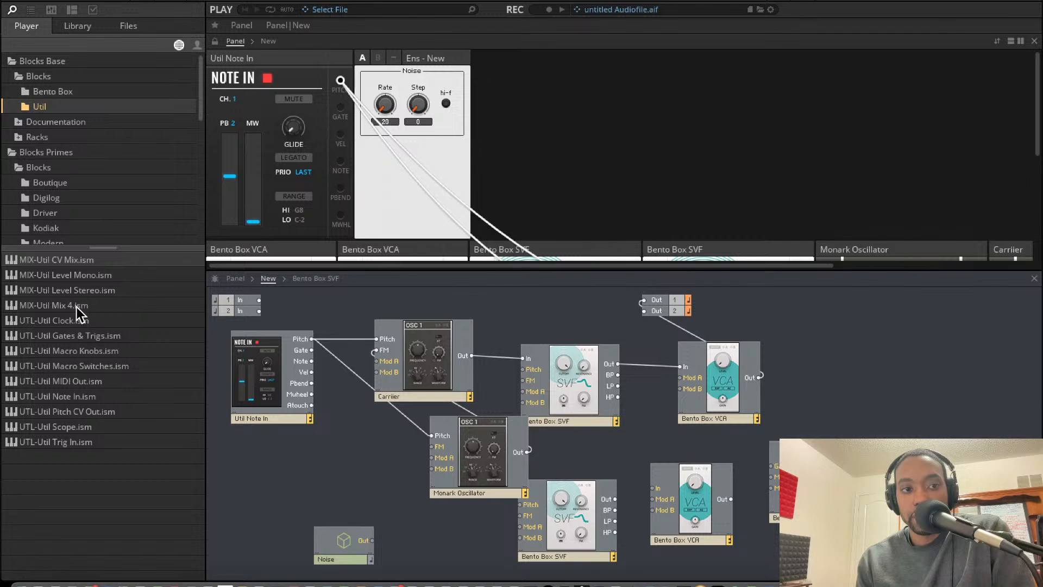
left_click_drag(76, 307, 892, 364)
left_click_drag(930, 416, 882, 419)
left_click(657, 298)
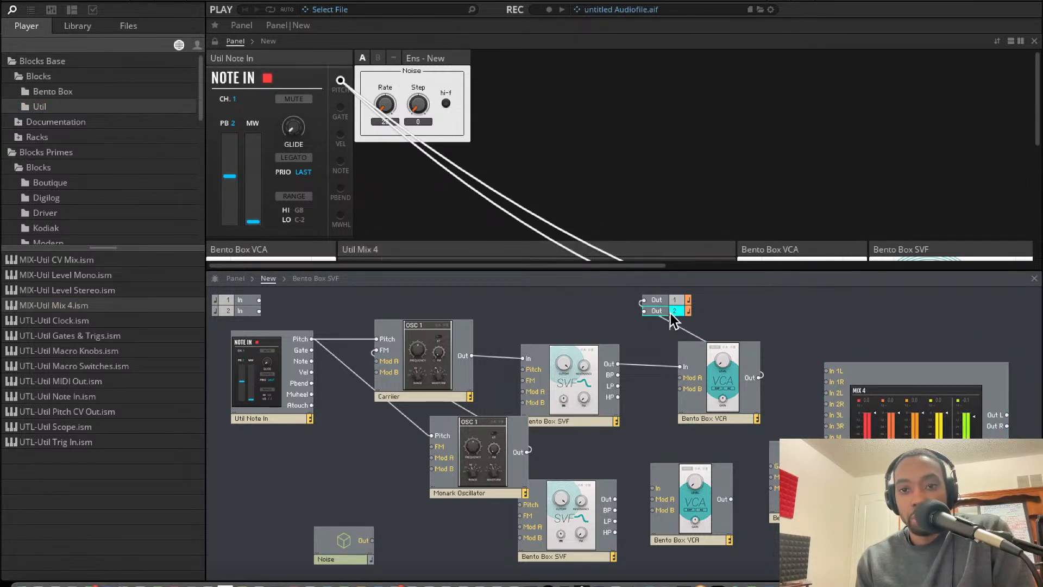
left_click_drag(657, 302, 878, 304)
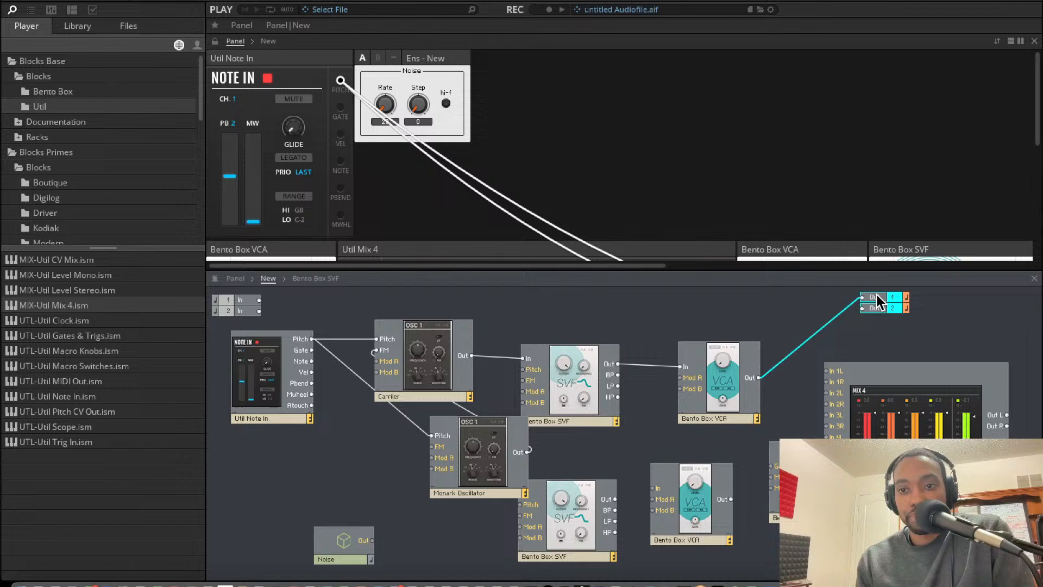
Replace the upper VCA's wire to Out 1 with connections from its output to the Mix 4 inputs In 1L and In 1R.
left_click(819, 343)
key("Delete")
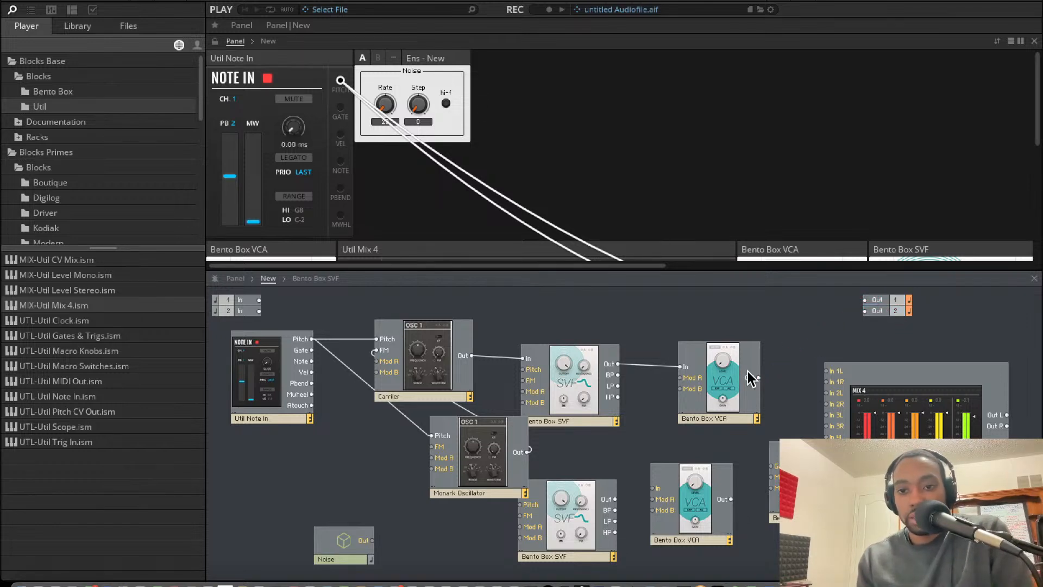
left_click_drag(758, 377, 826, 371)
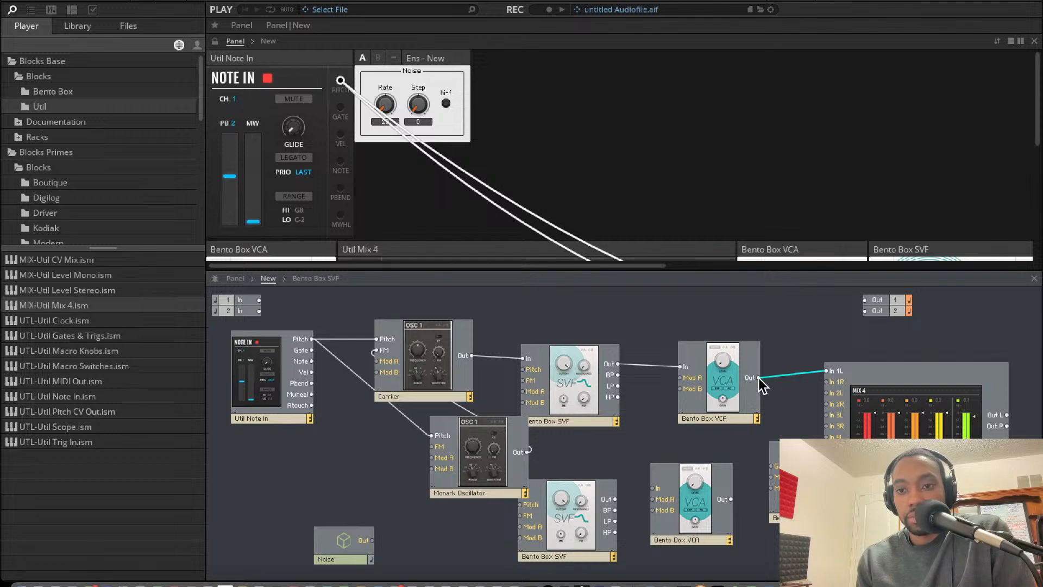
left_click_drag(758, 377, 827, 382)
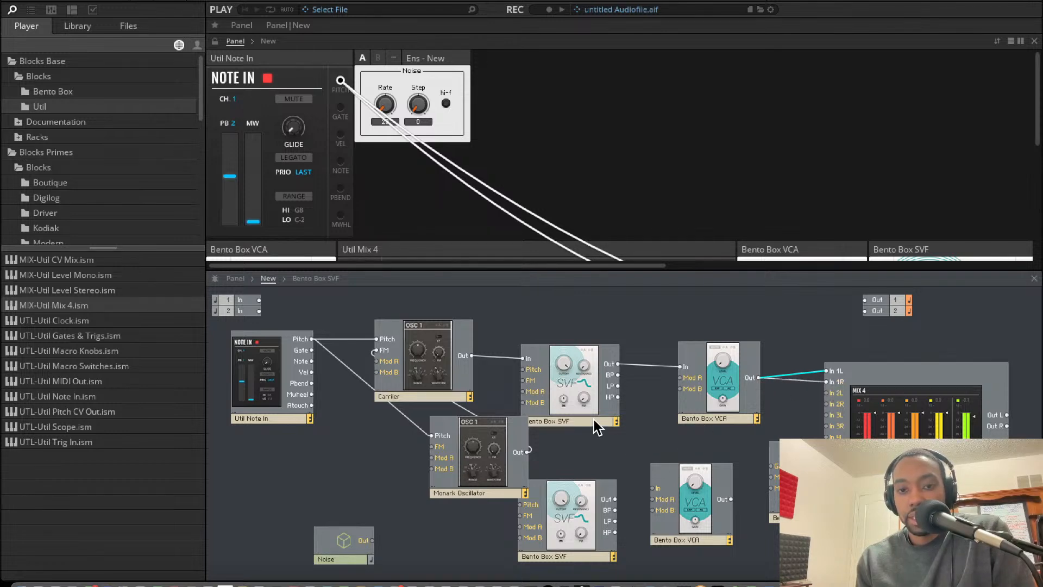
Spread the two SVF filters and the lower oscillator apart, and connect the Noise output to the lower SVF filter's In.
left_click_drag(595, 420, 617, 398)
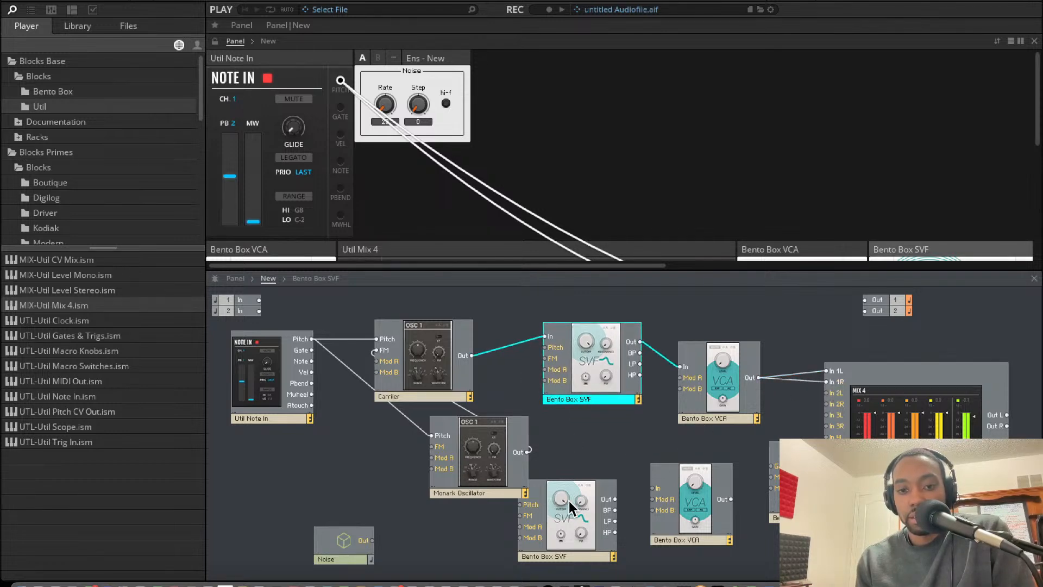
left_click_drag(569, 501, 618, 501)
left_click_drag(506, 467, 457, 480)
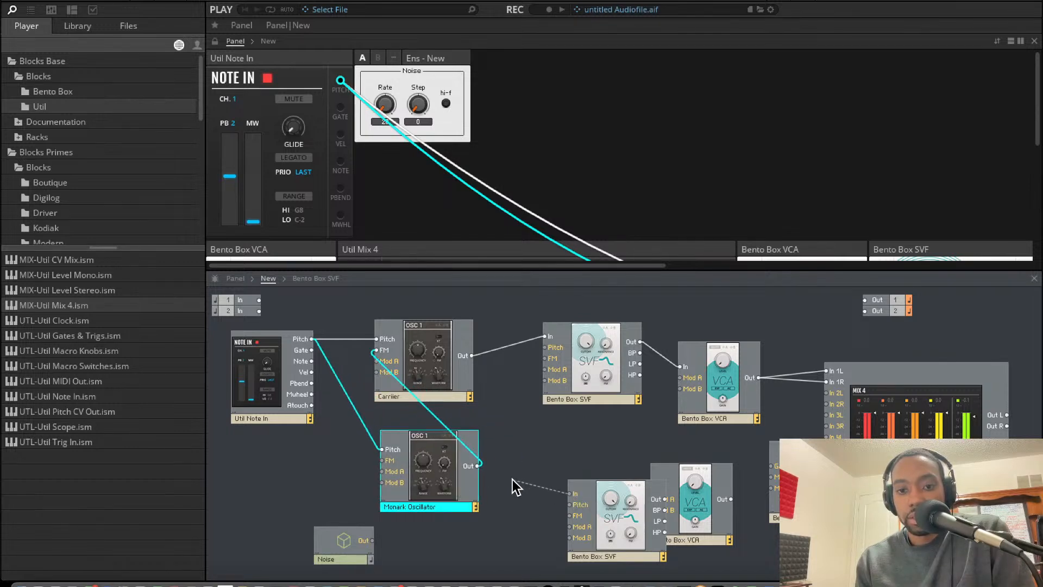
left_click_drag(504, 481, 438, 543)
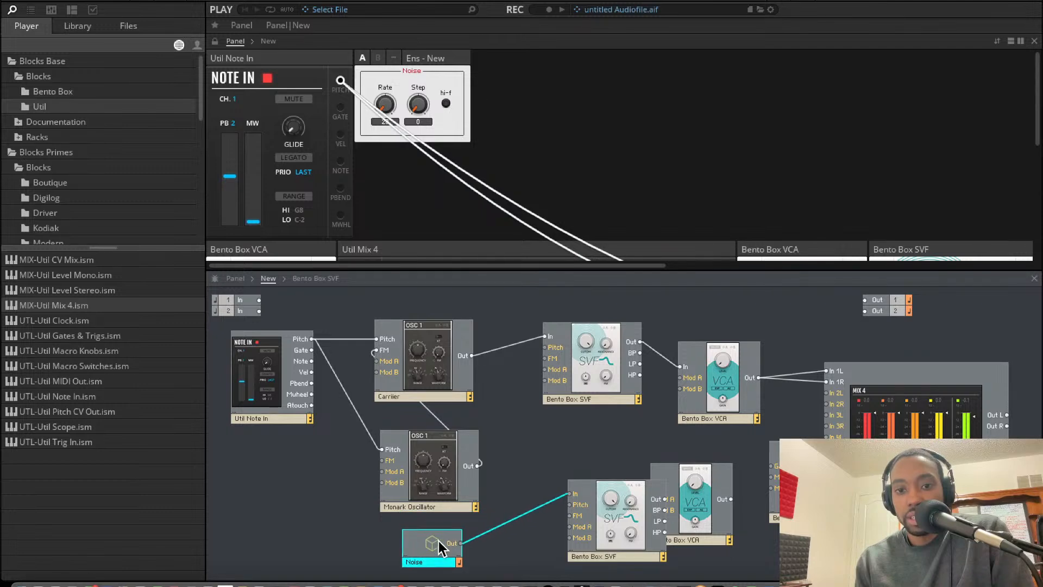
Connect the lower SVF filter's Out to the lower VCA's In, lining both blocks up beside the Noise module.
left_click_drag(602, 510, 547, 536)
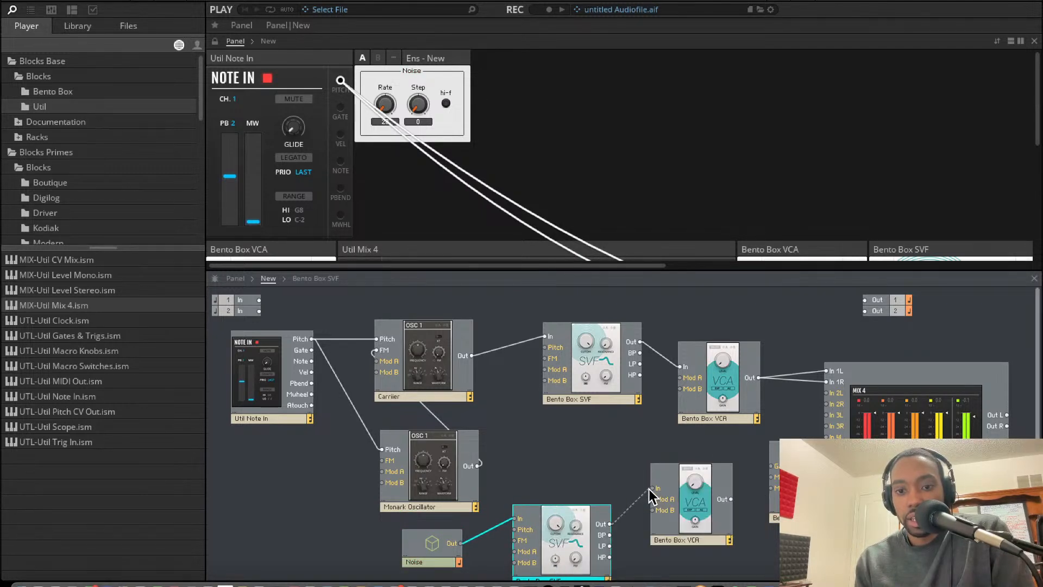
left_click_drag(648, 489, 652, 488)
left_click_drag(711, 485, 689, 515)
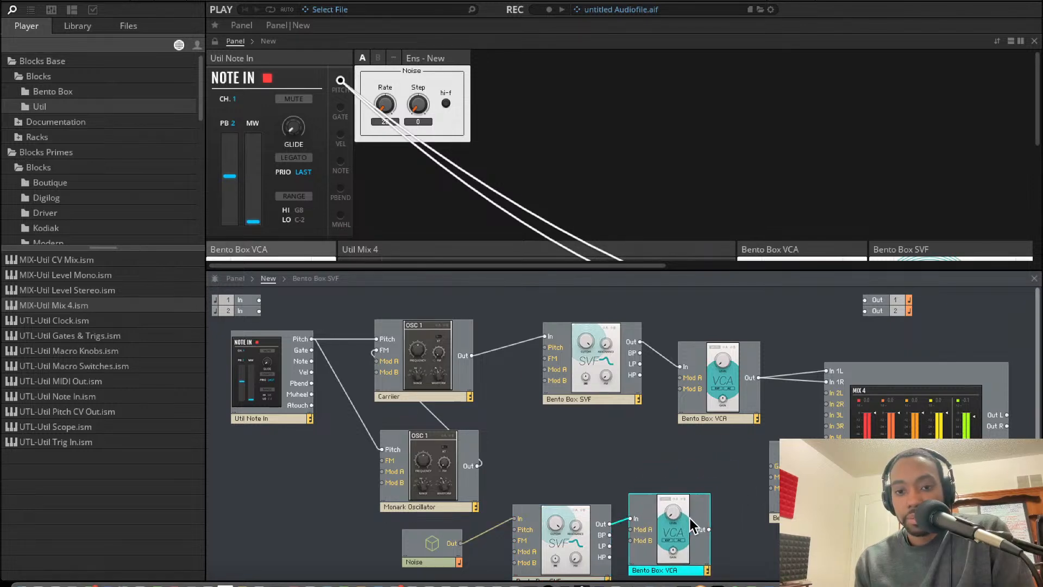
Connect Note In's Gate to the Bento Box ADSR's Gate and the ADSR's output to the upper VCA's Mod A, shifting that VCA toward the mixer.
left_click_drag(797, 480, 313, 350)
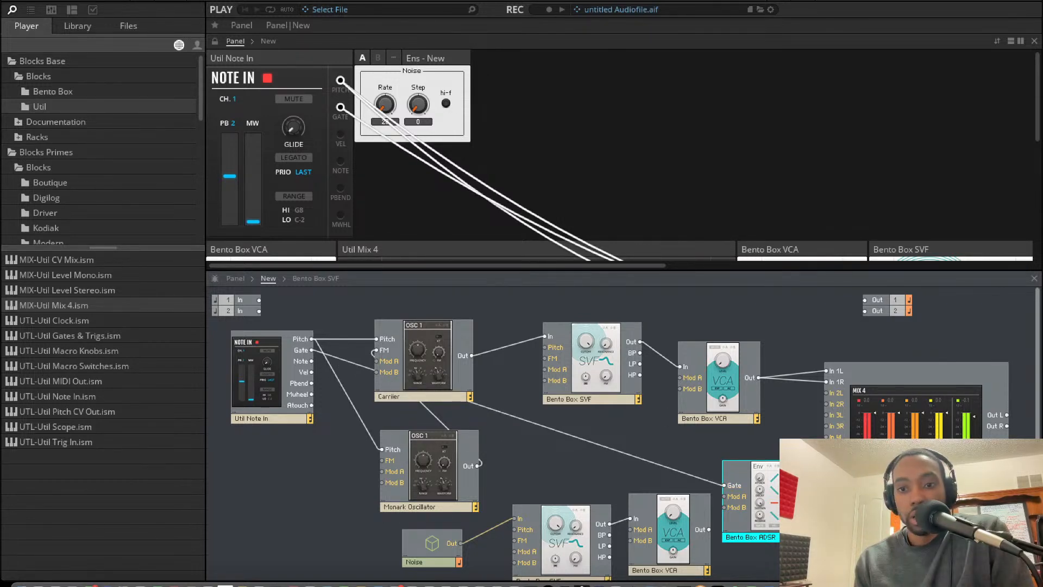
left_click(791, 432)
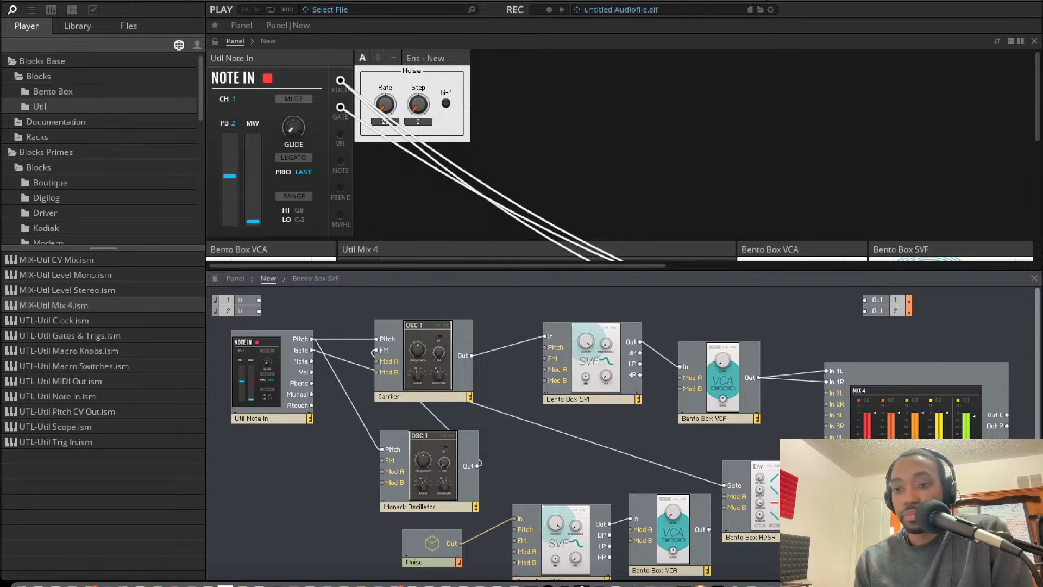
left_click_drag(834, 414, 745, 397)
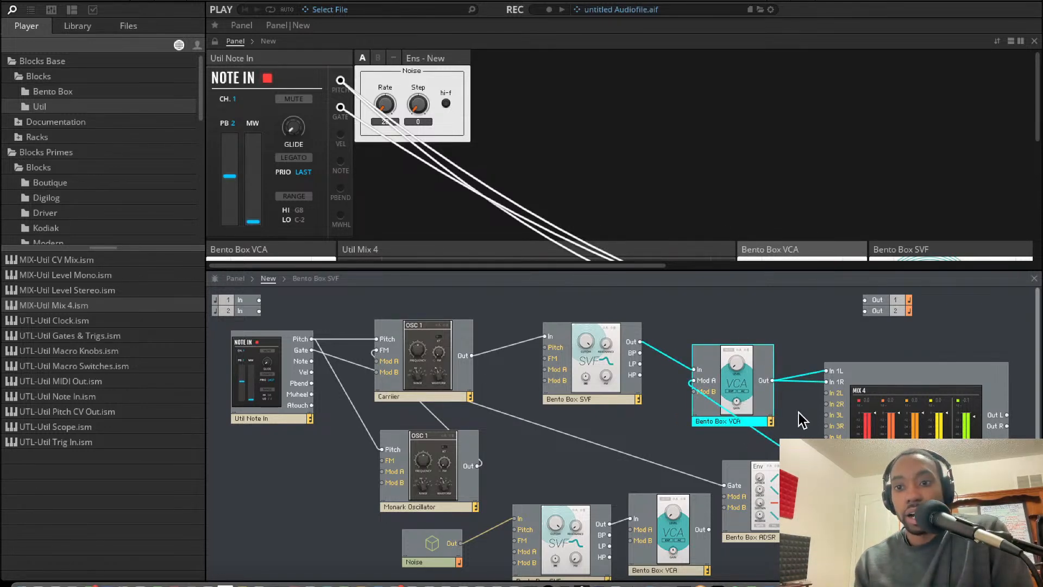
left_click_drag(729, 382, 742, 391)
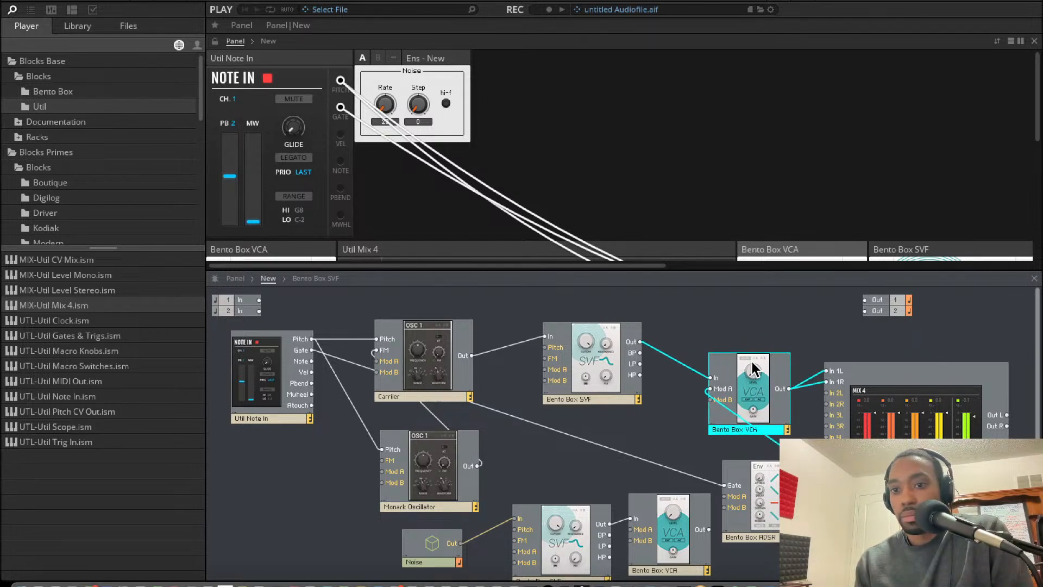
left_click(779, 328)
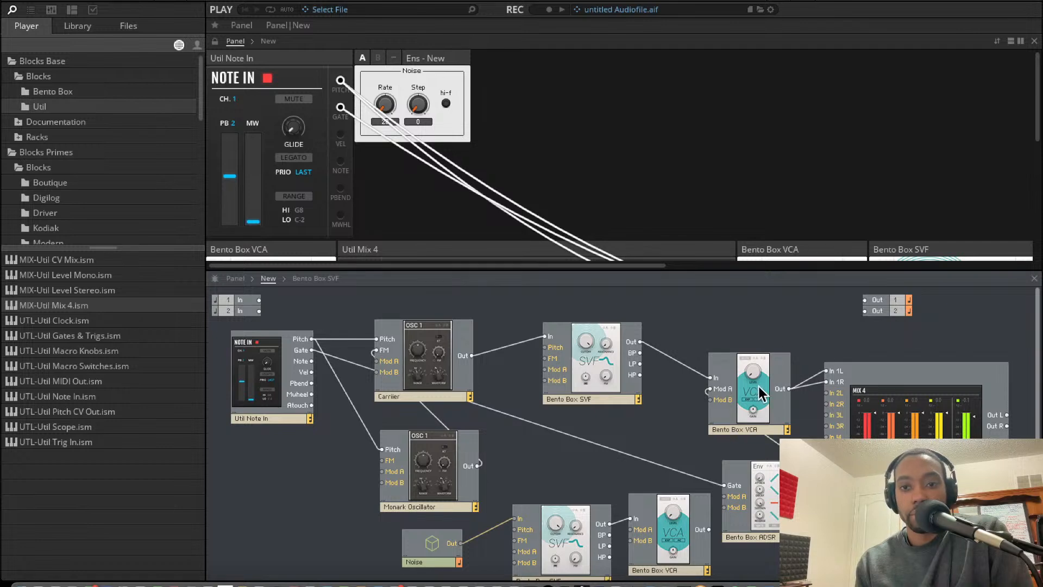
left_click_drag(758, 386, 754, 387)
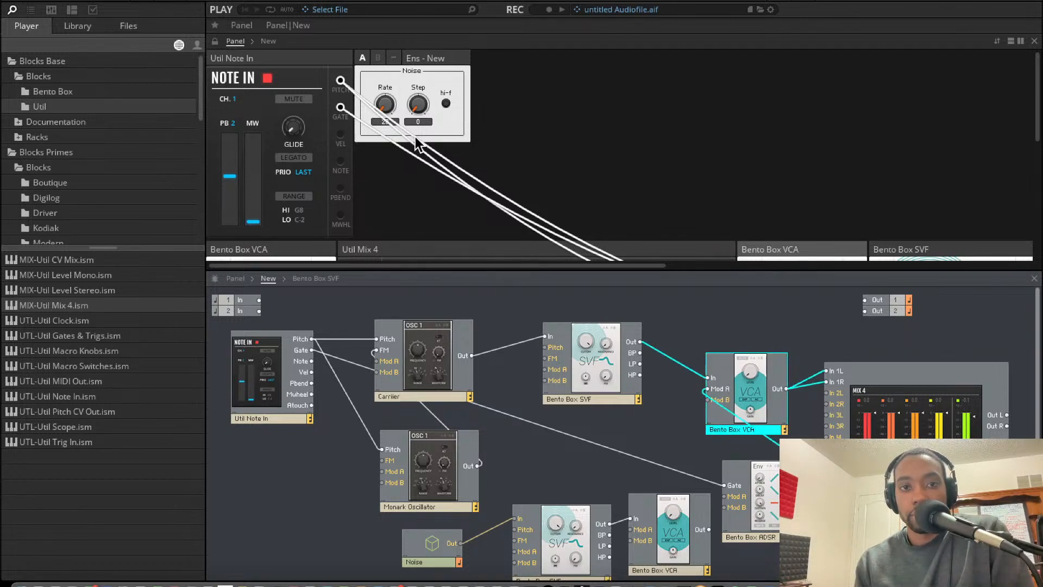
Connect the Mix 4 outputs Out L and Out R to the Out 1 and Out 2 terminals.
mouse_move(417, 67)
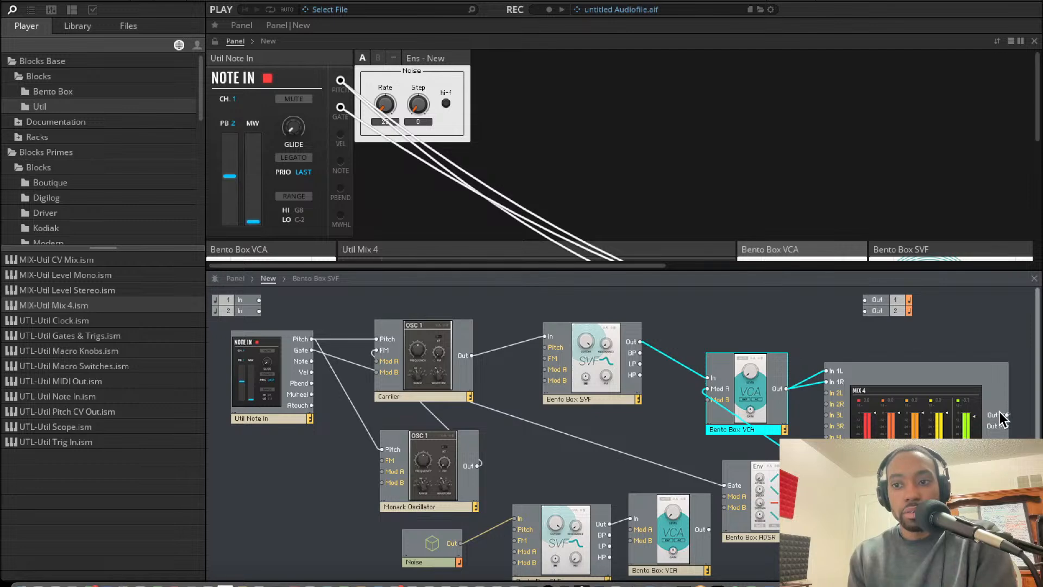
left_click_drag(1001, 414, 864, 302)
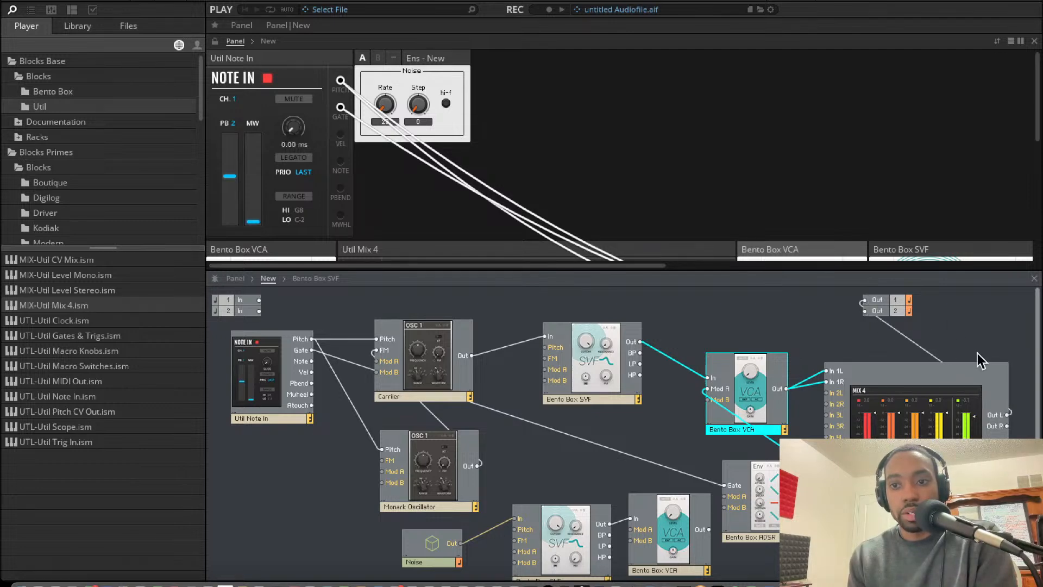
left_click_drag(1008, 425, 865, 311)
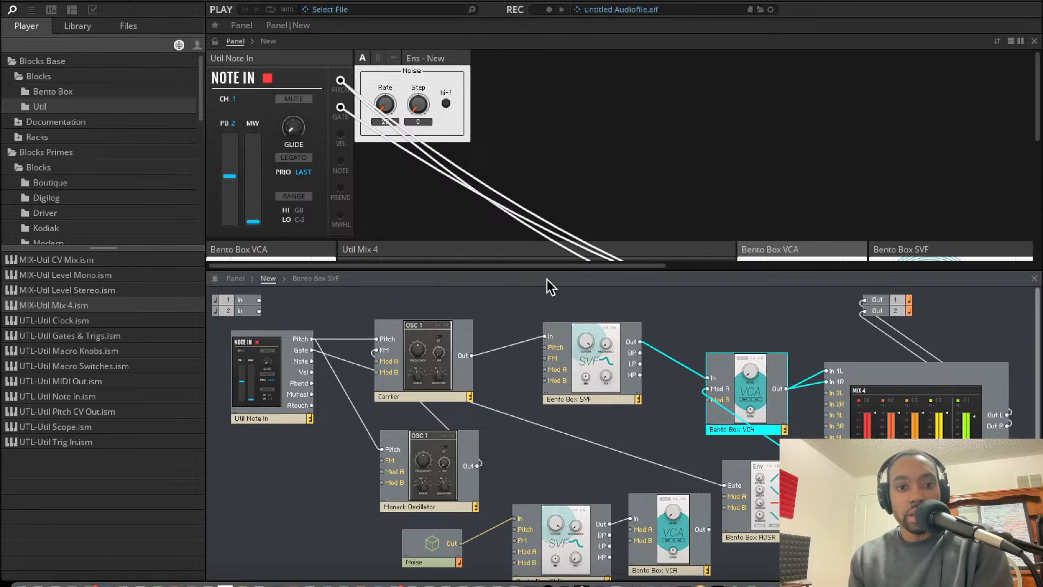
Raise the Noise module's Rate and move the Bento Box ADSR slightly lower in the structure.
scroll(503, 410, "down", 1)
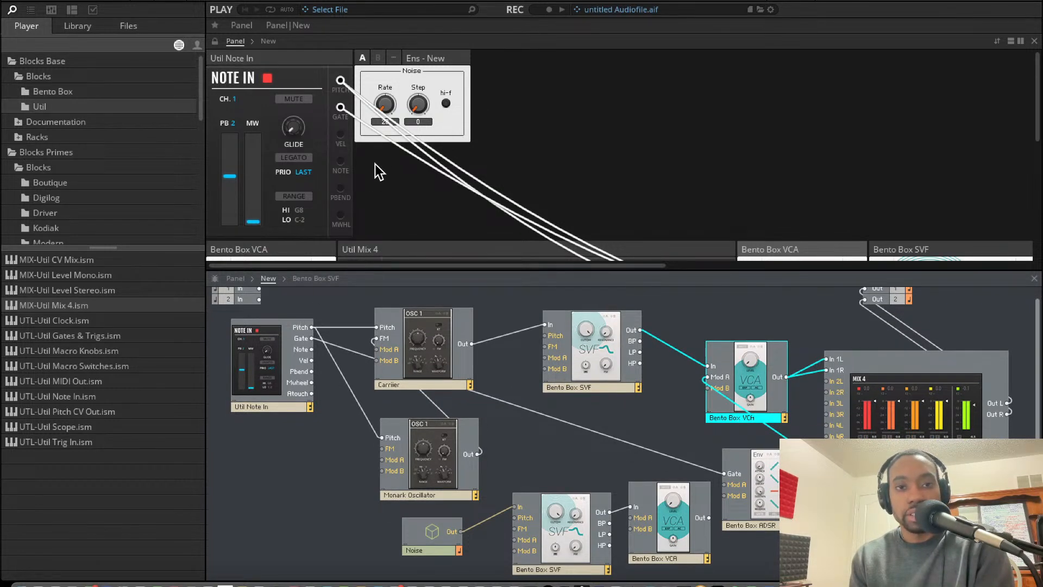
left_click_drag(393, 120, 384, 80)
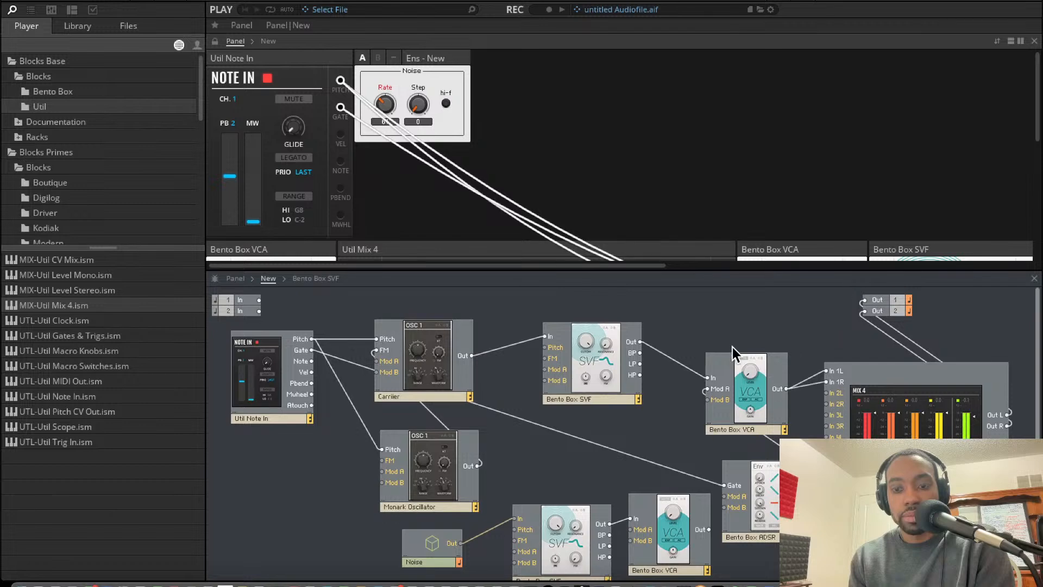
left_click(751, 472)
left_click_drag(752, 471, 757, 494)
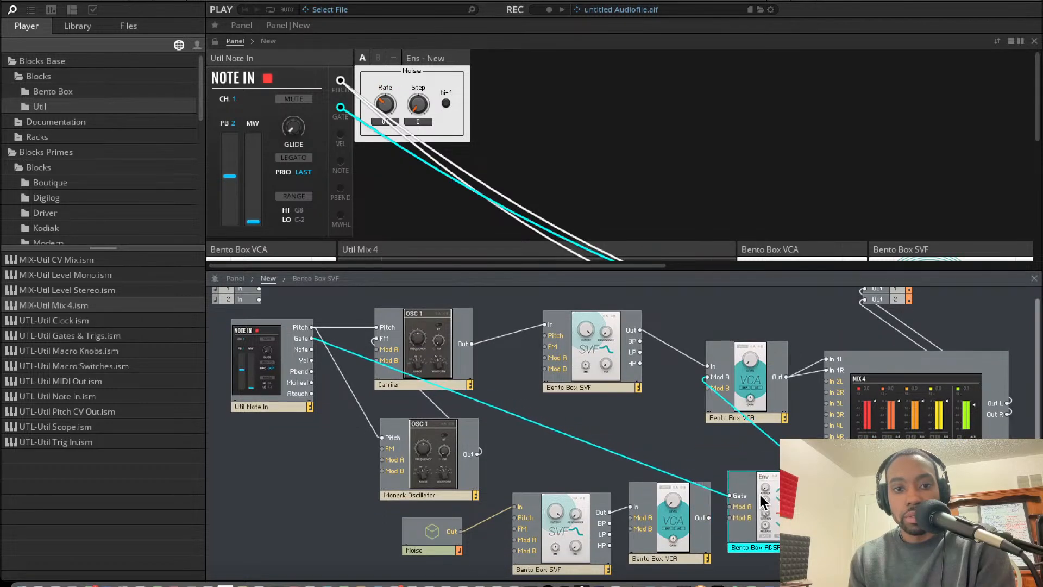
Connect the lower VCA's output to the Mix 4 inputs In 2L and In 2R, and rewire Note In's Gate to the ADSR's Gate.
left_click_drag(664, 508, 828, 383)
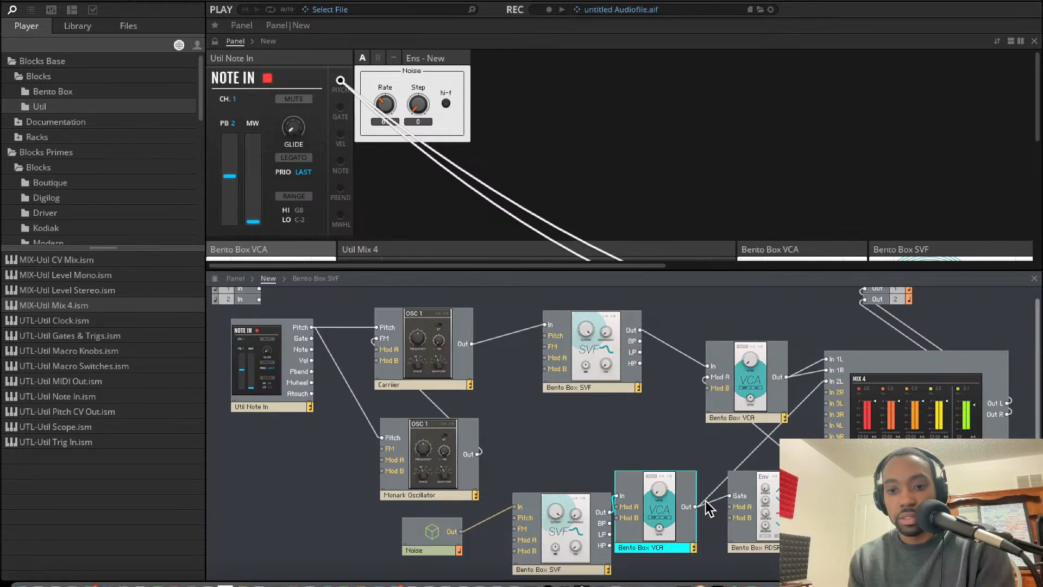
left_click_drag(698, 506, 826, 395)
mouse_move(789, 517)
left_mouse_down()
mouse_move(778, 531)
mouse_move(797, 527)
left_mouse_up()
left_click_drag(741, 507, 292, 337)
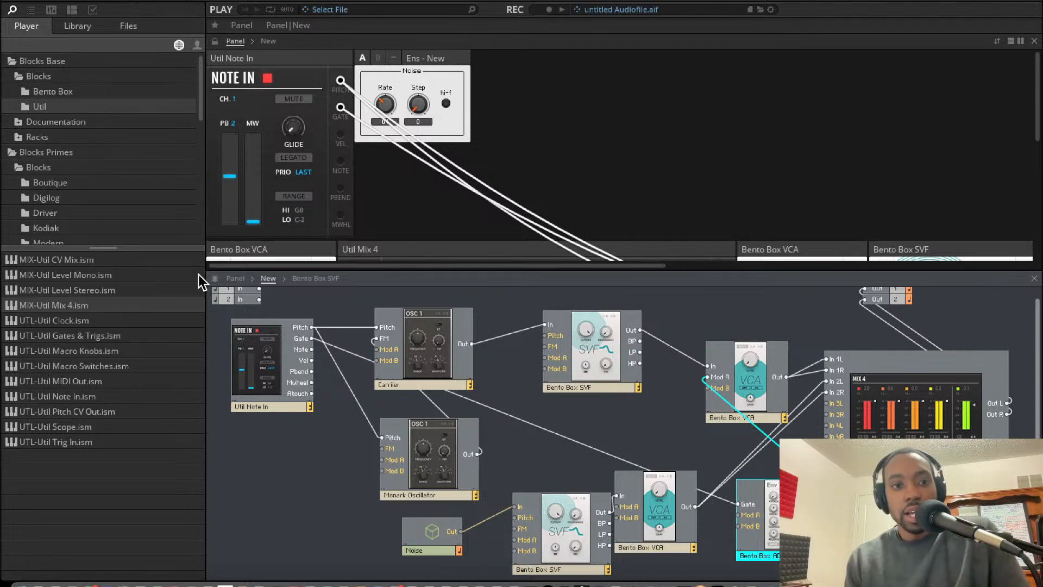
Select all blocks of the patch together with the Out 1 and Out 2 terminals and copy the selection.
left_click_drag(278, 302, 862, 474)
scroll(776, 339, "up", 1)
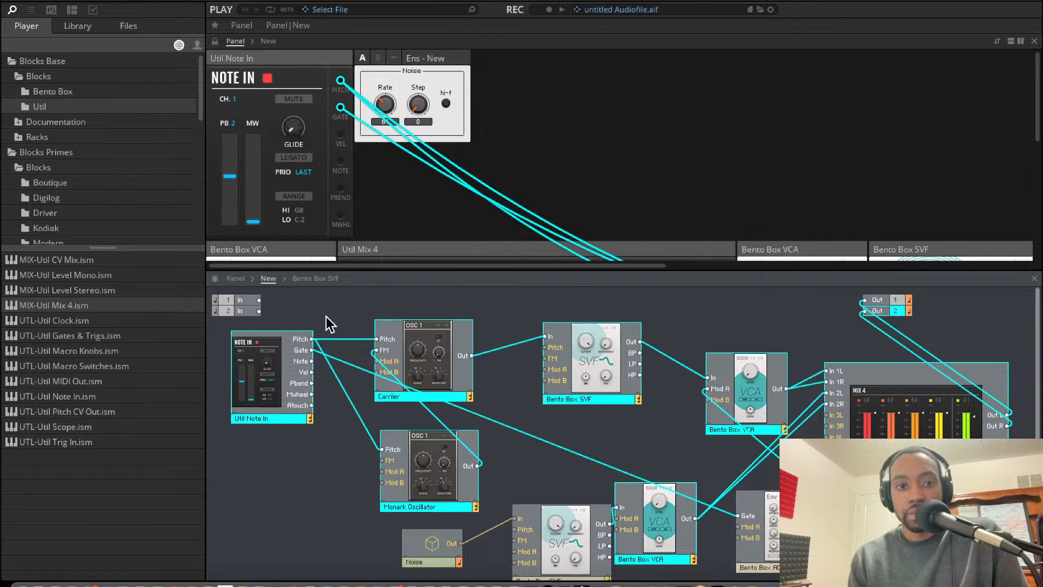
left_click_drag(281, 294, 927, 552)
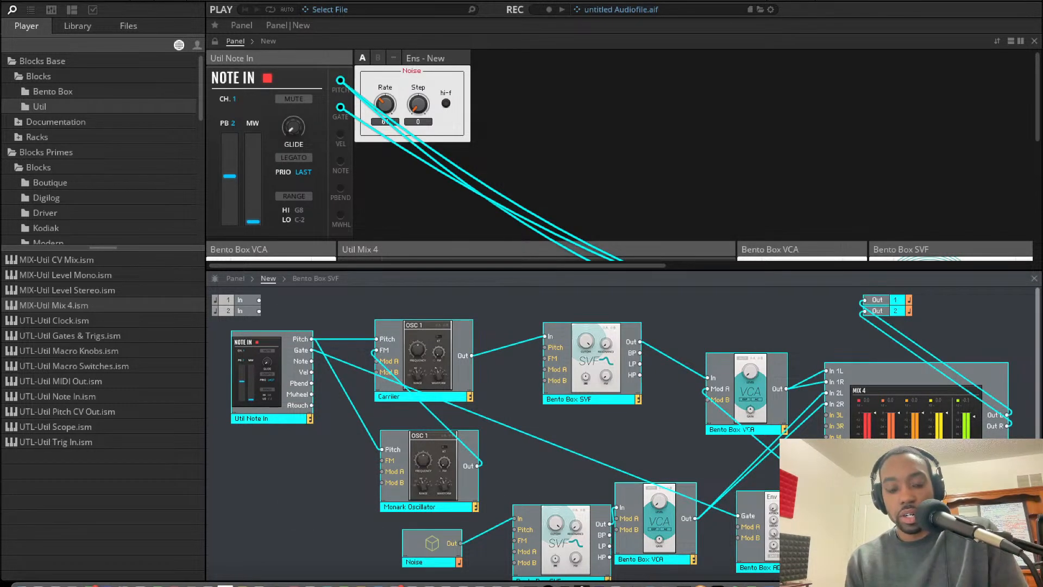
right_click(610, 368)
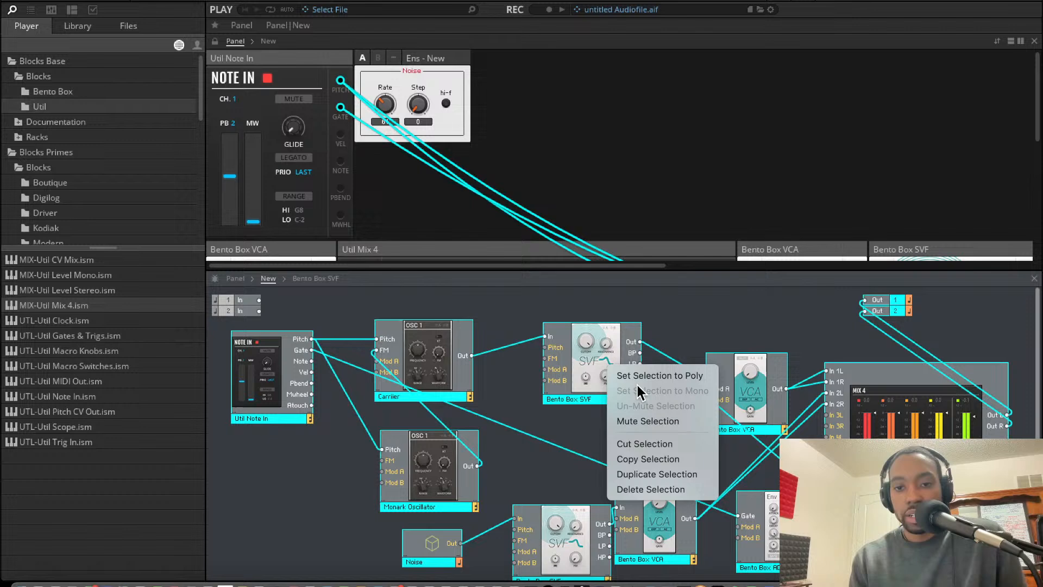
left_click(644, 455)
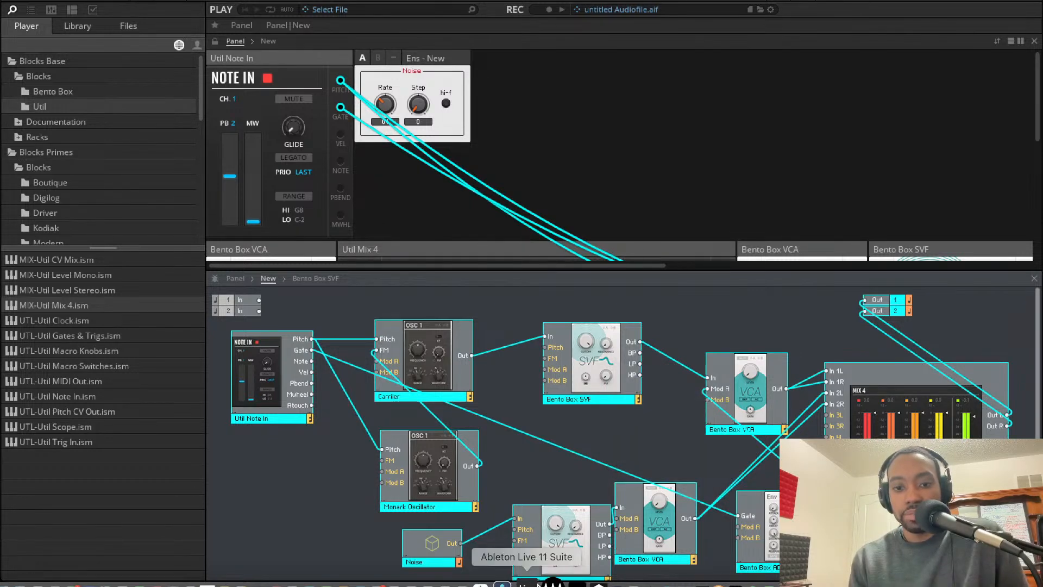
Switch to Ableton Live and show the VST and VST3 plug-ins in the browser.
left_click(525, 581)
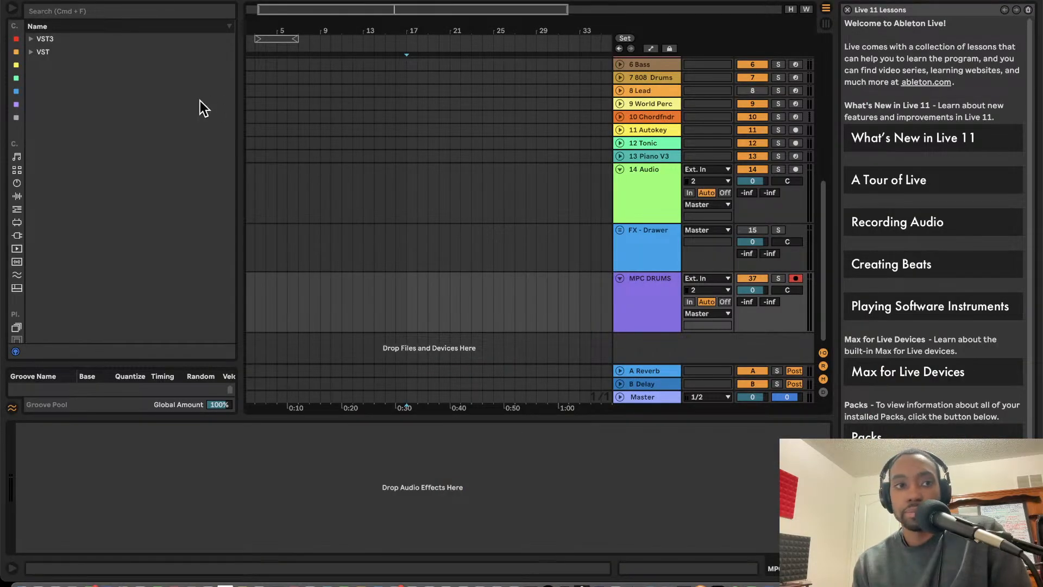
left_click(31, 52)
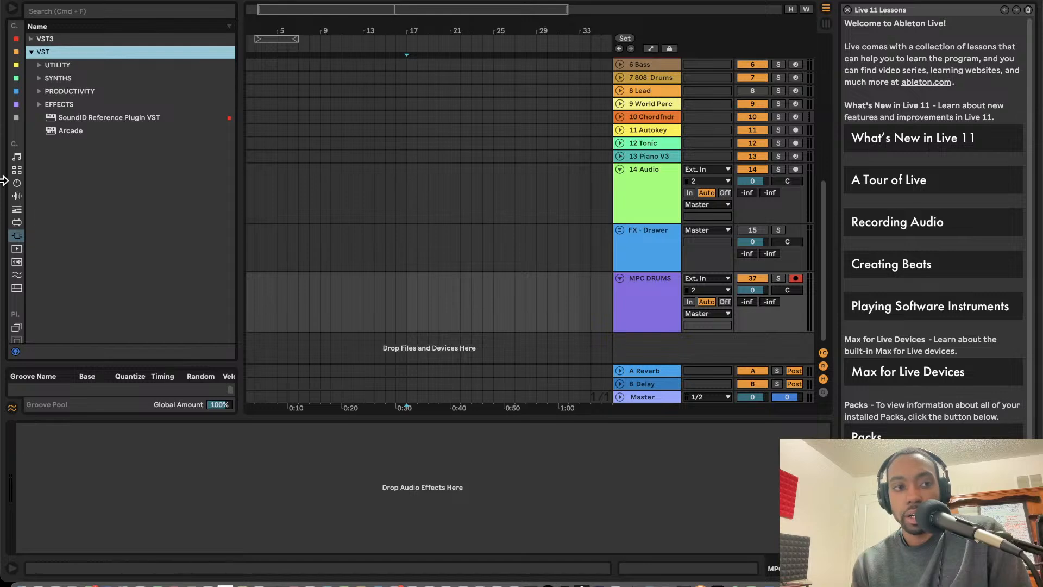
left_click(20, 187)
left_click(17, 196)
left_click(16, 210)
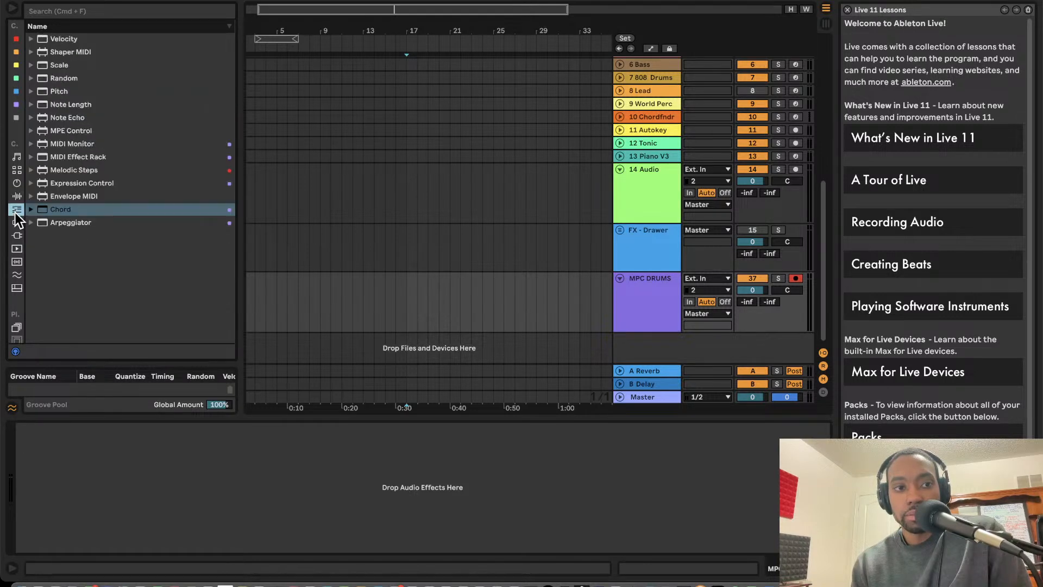
left_click(16, 222)
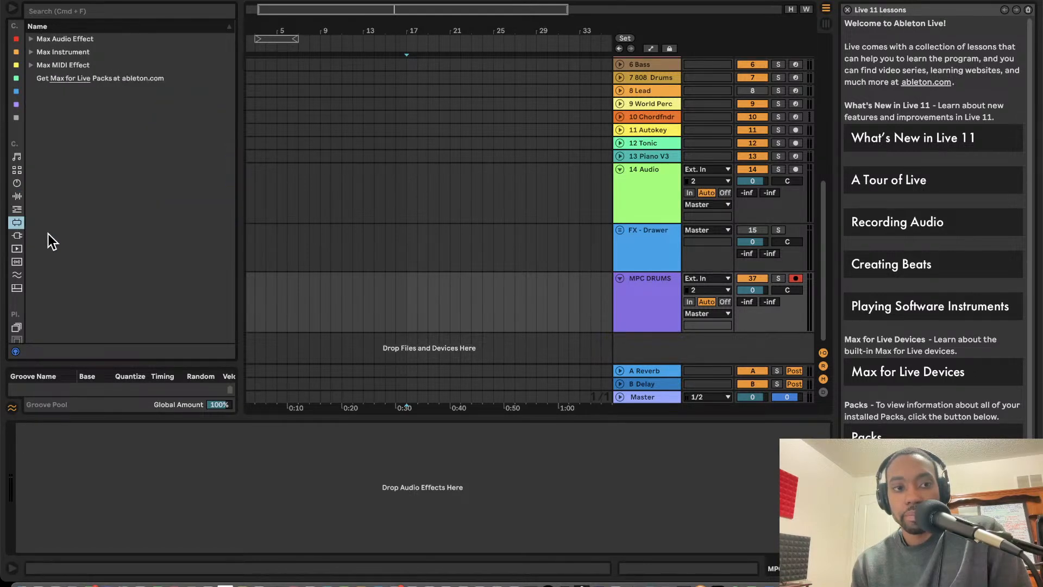
left_click(17, 236)
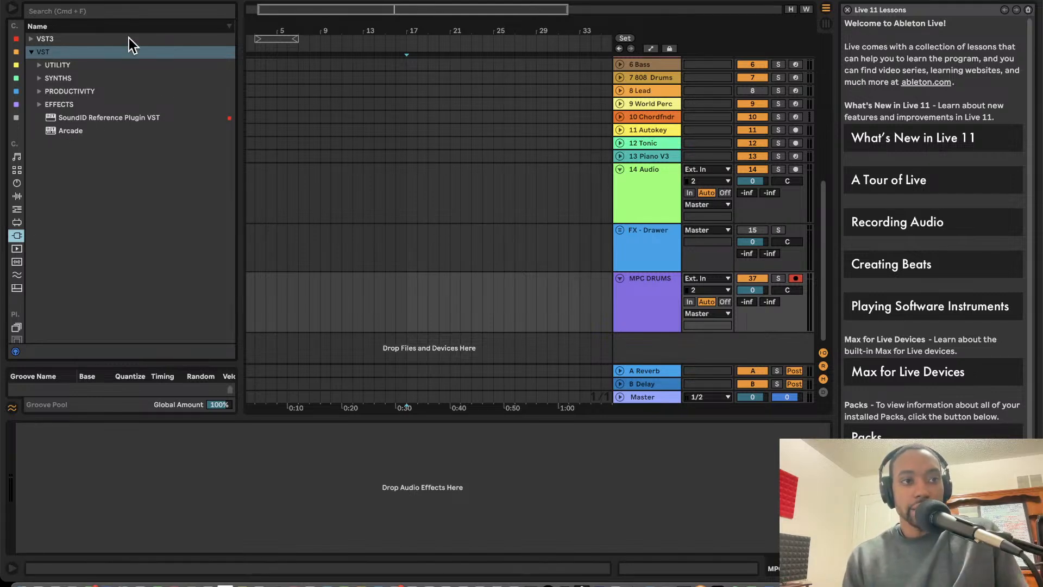
Search the plug-ins for "reaktor" and load the Native Instruments VST3 Reaktor 6 onto a new track below MPC DRUMS.
left_click(137, 16)
type("reaktor")
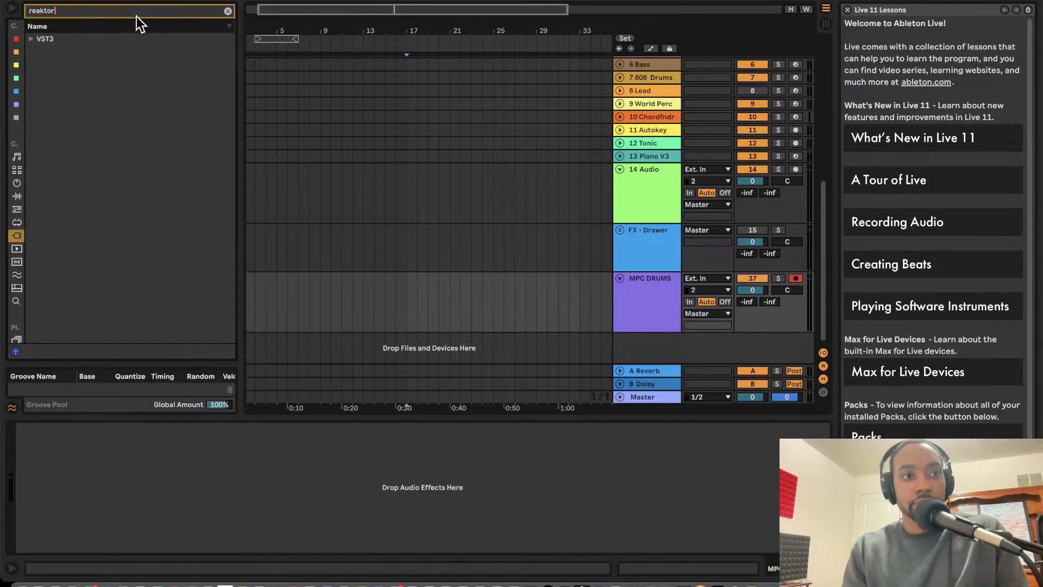
left_click(32, 39)
left_click(50, 51)
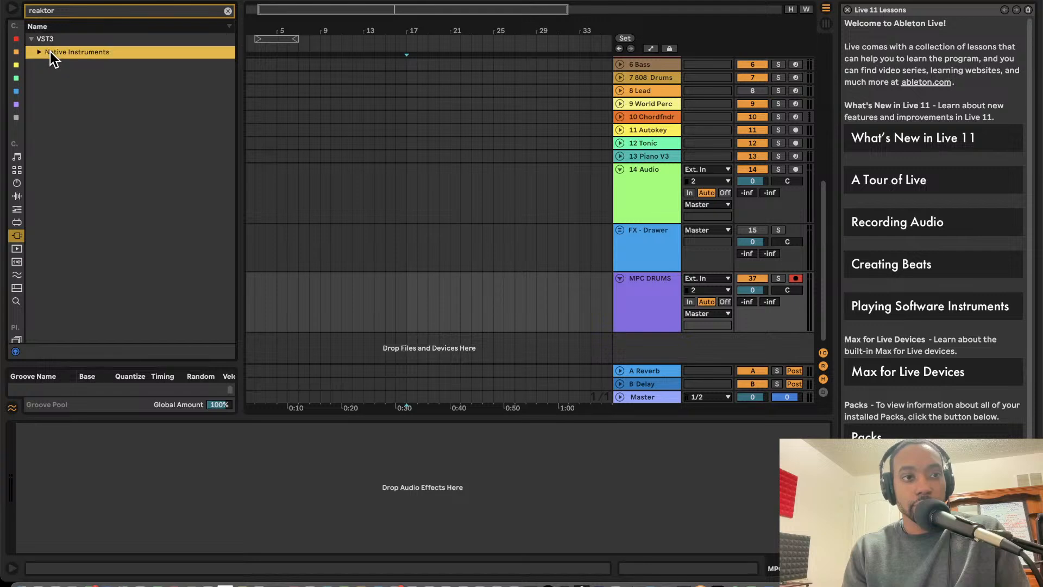
left_click(39, 51)
left_click_drag(59, 77, 668, 352)
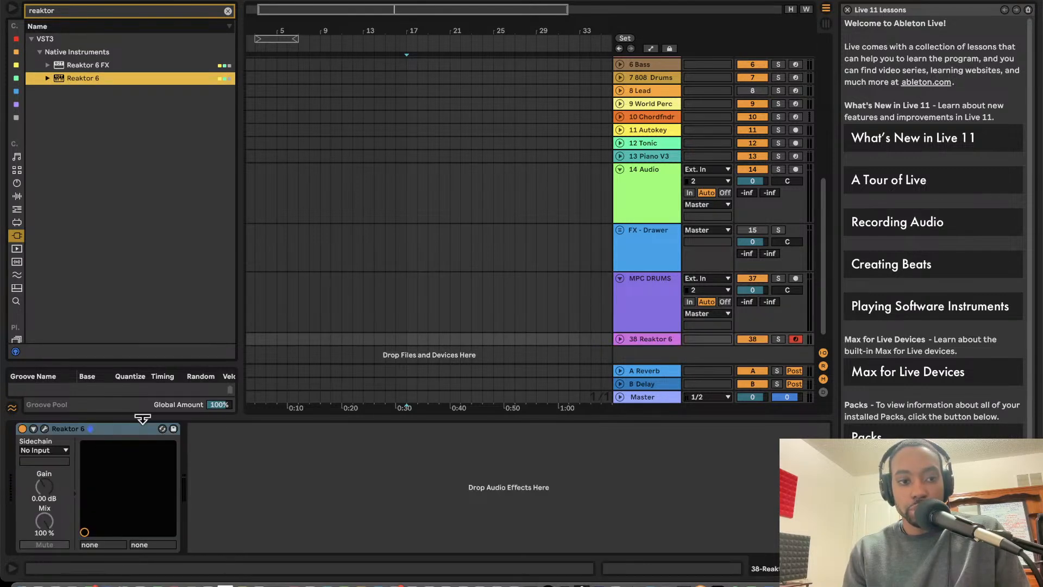
Open the Reaktor 6 plug-in window, dismiss its welcome screen and turn on edit mode.
left_click(48, 433)
left_click(44, 428)
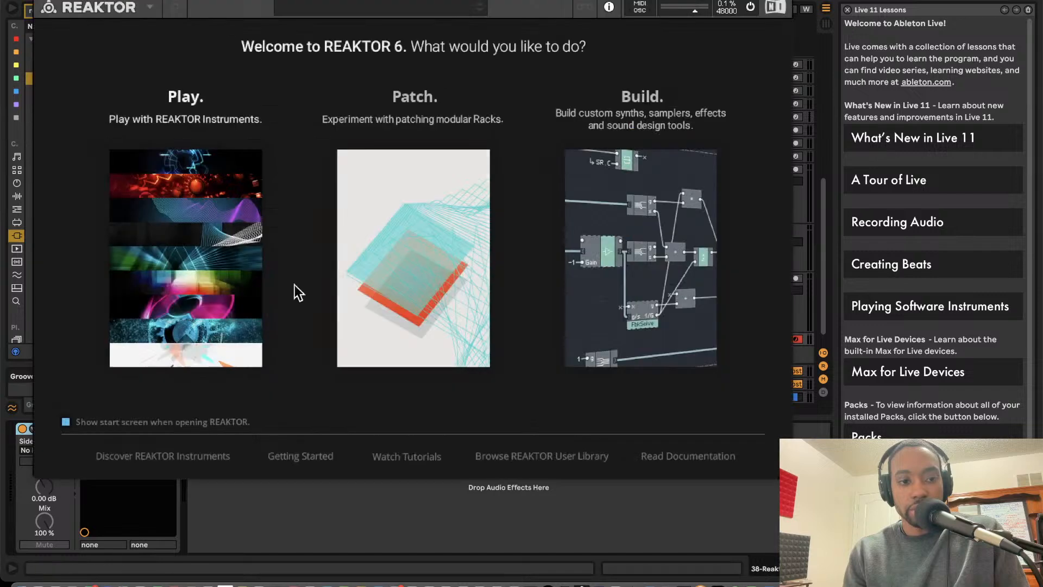
left_click(261, 338)
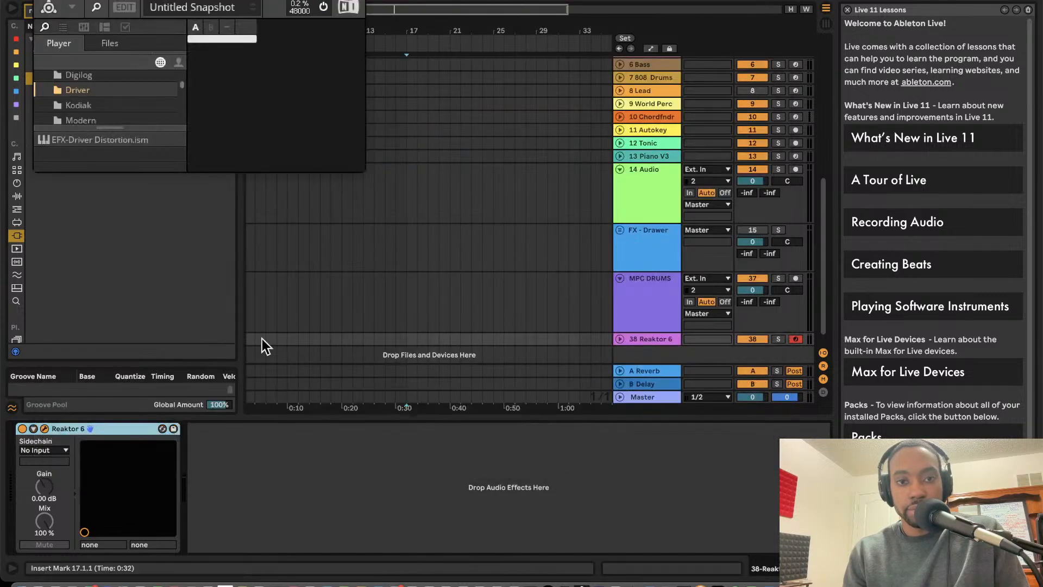
left_click(128, 10)
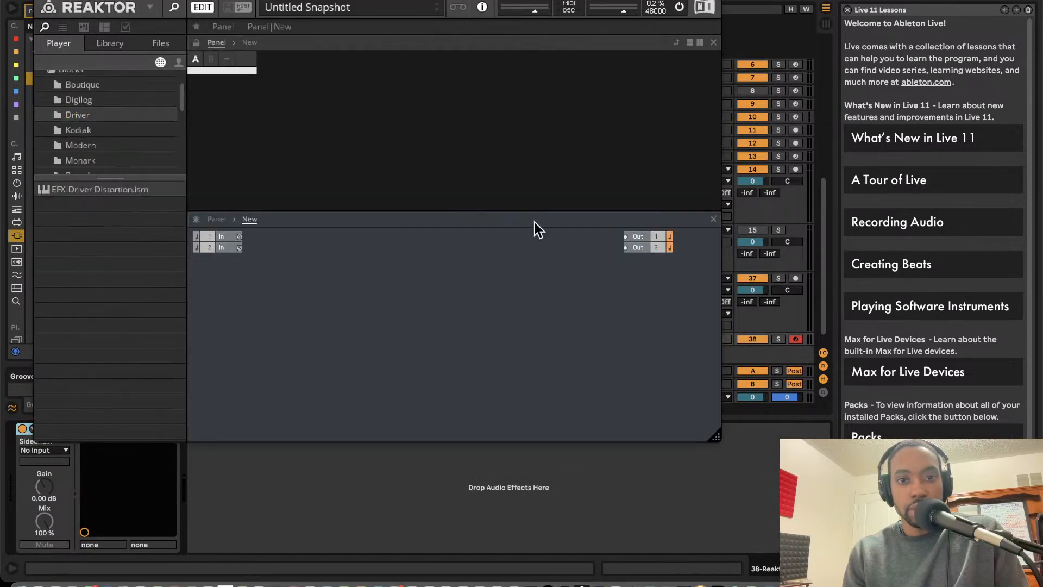
Try to paste the copied patch into the plug-in's empty structure.
right_click(339, 331)
left_click(327, 317)
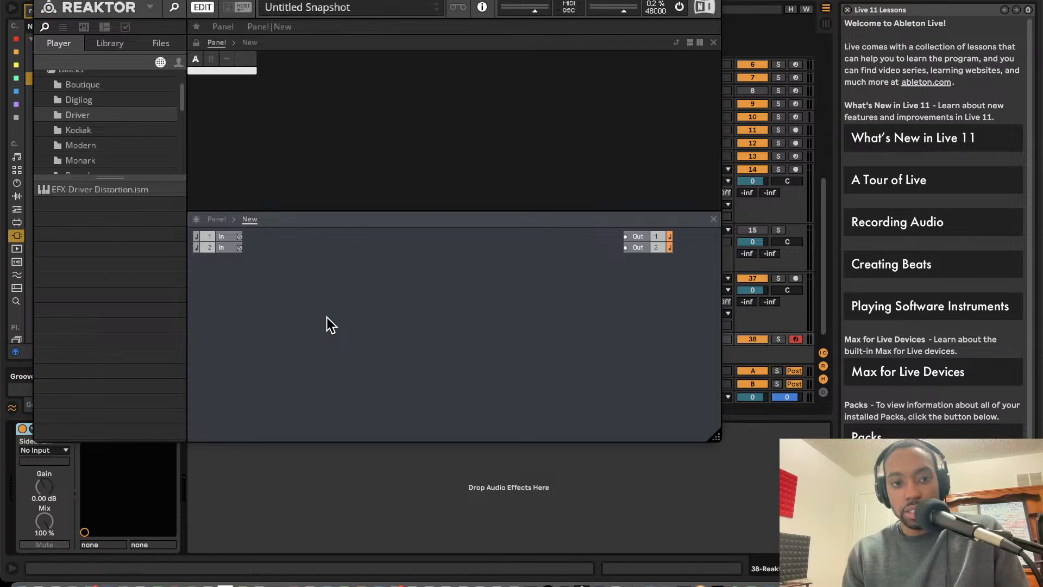
right_click(327, 317)
left_click(359, 251)
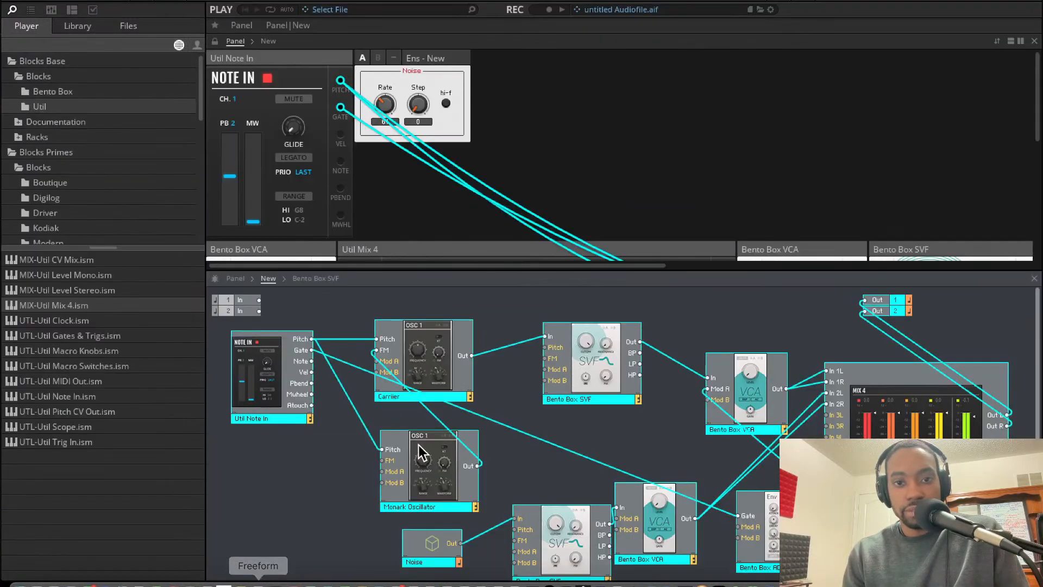
Try to save the standalone ensemble as RiserLS in the Racks folder, declining to replace the existing file.
right_click(419, 354)
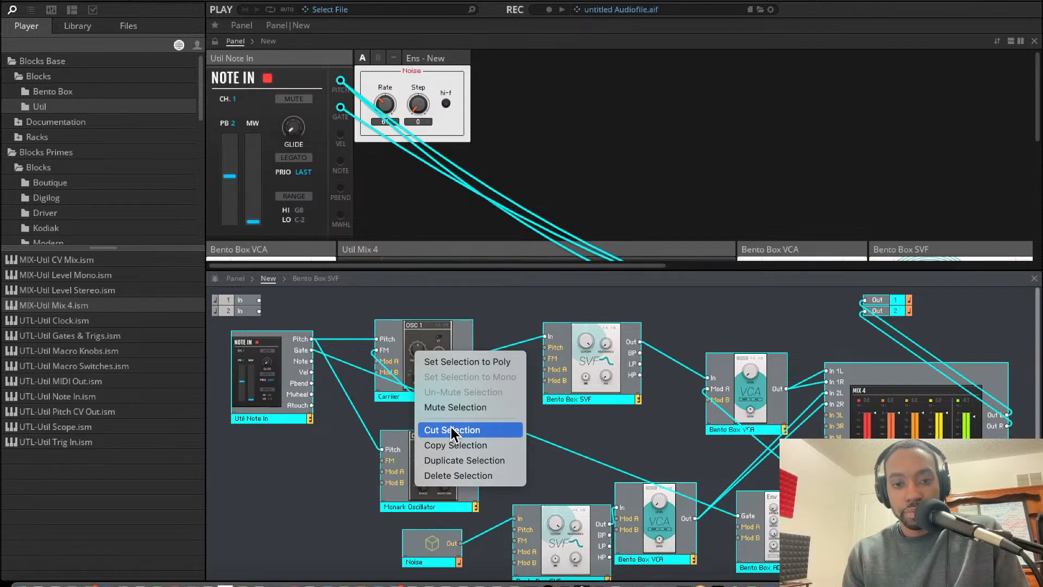
left_click(536, 425)
left_click(120, 0)
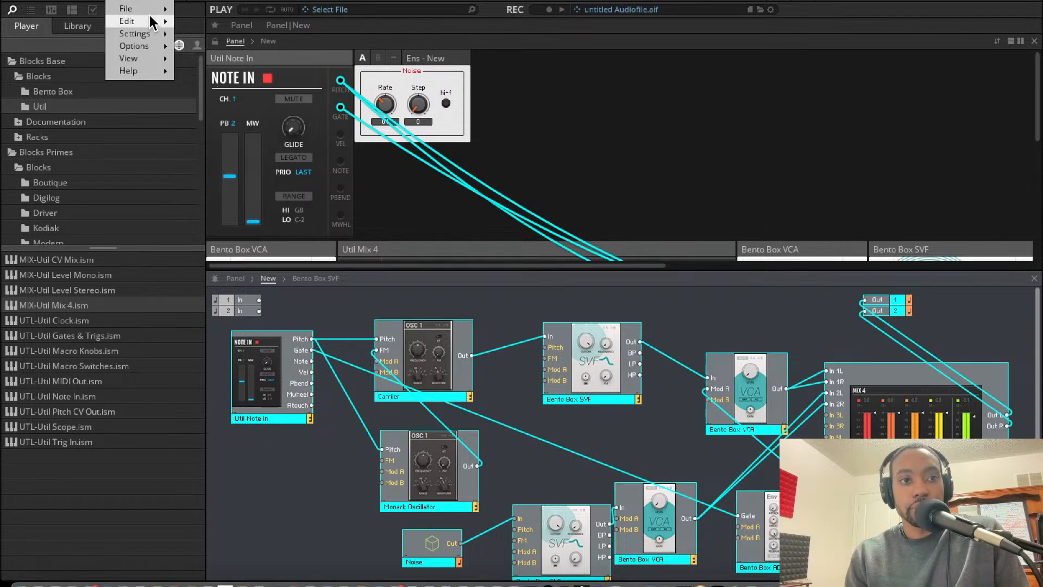
mouse_move(155, 9)
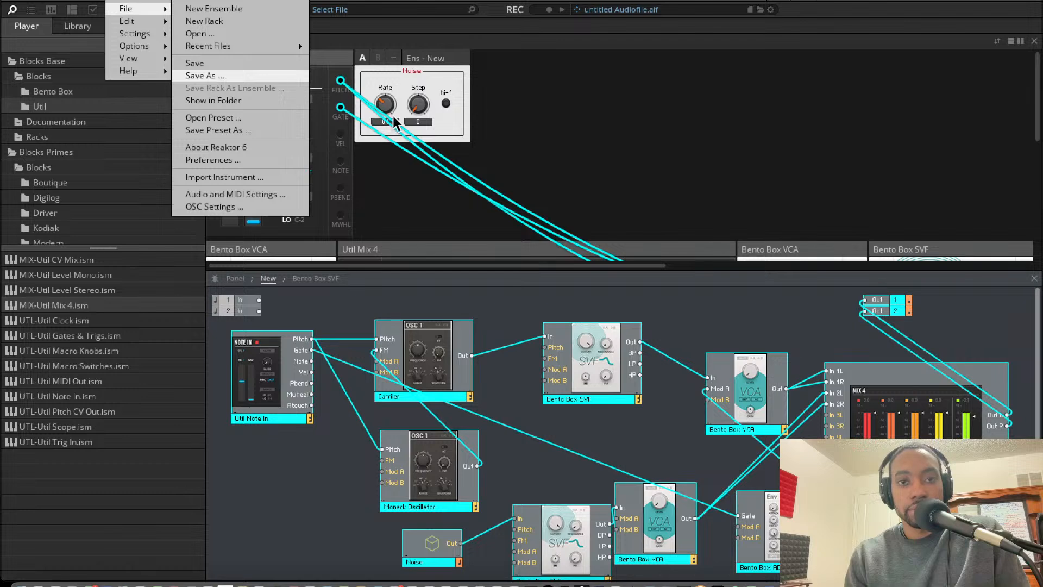
left_click(205, 76)
key("BackSpace")
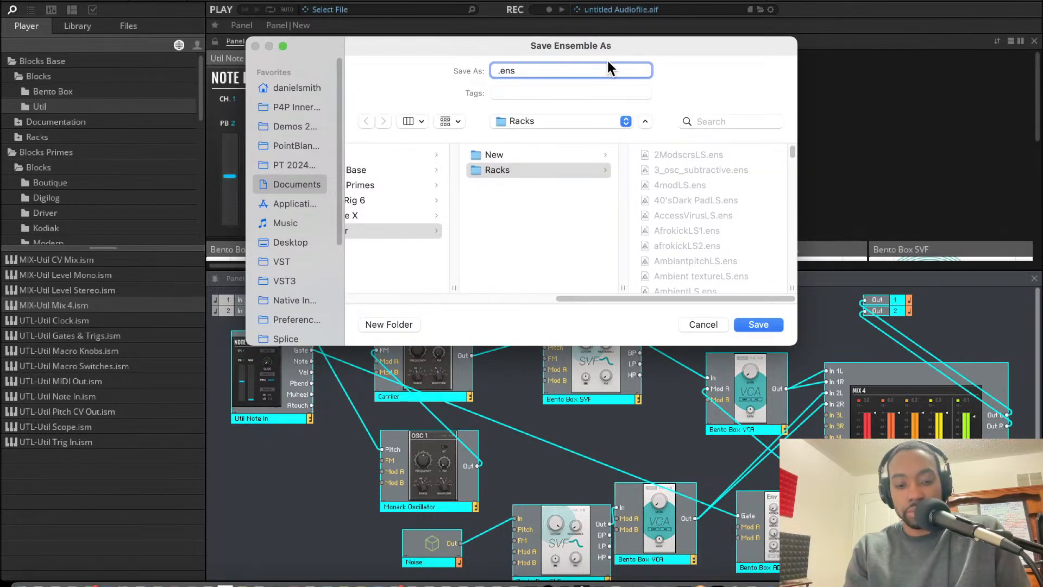
type("Riser1")
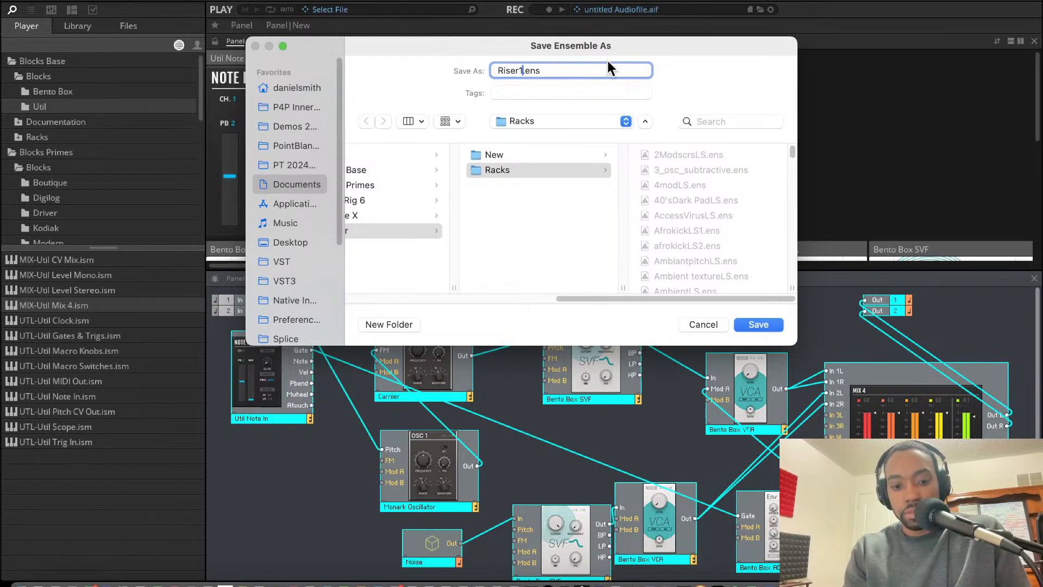
key("BackSpace")
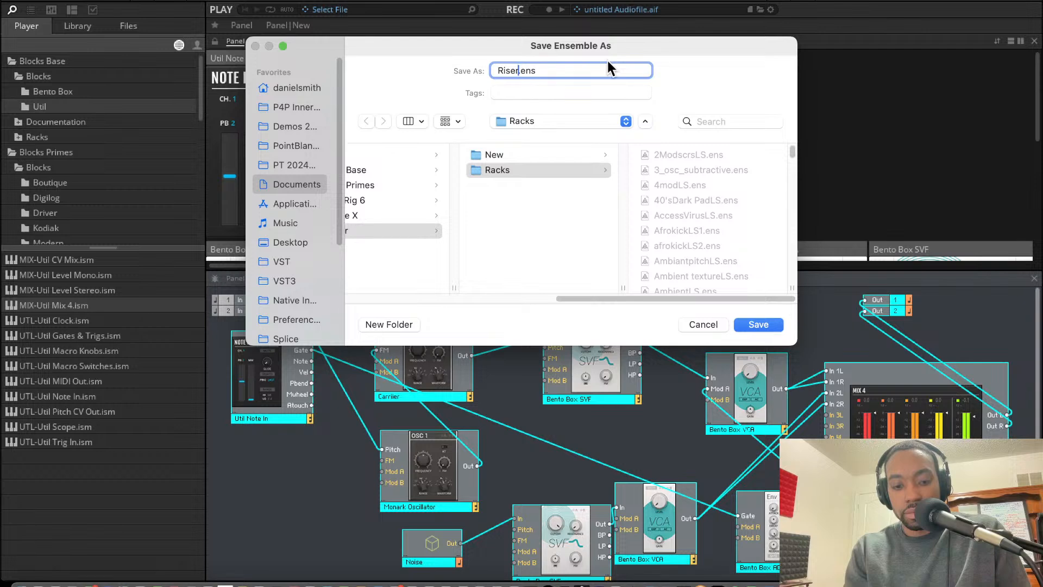
type("LS")
left_click(757, 326)
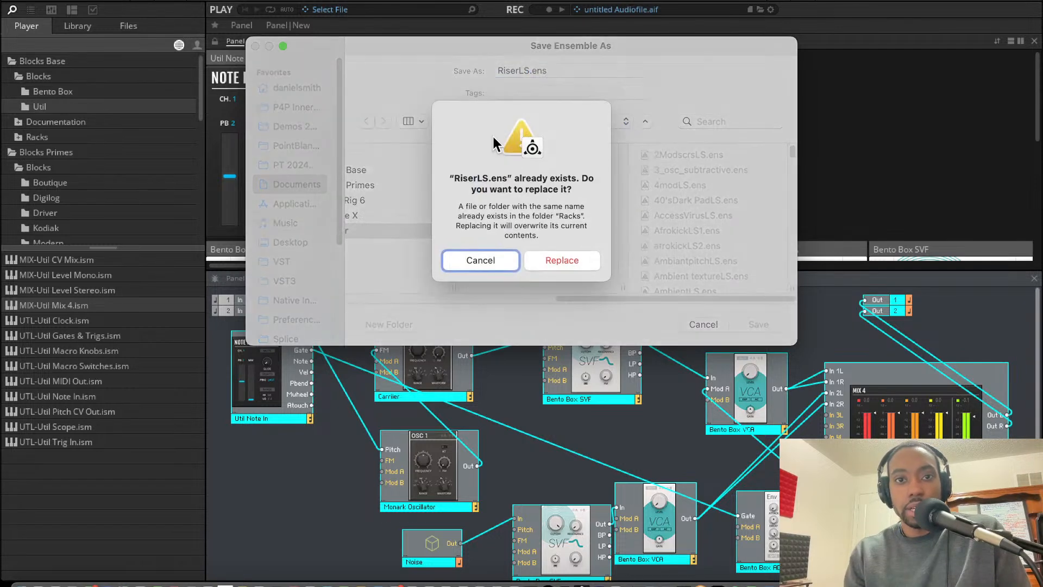
left_click(504, 265)
Rename the ensemble file as Riser2LS.ens and save it in the Racks folder.
left_click(529, 75)
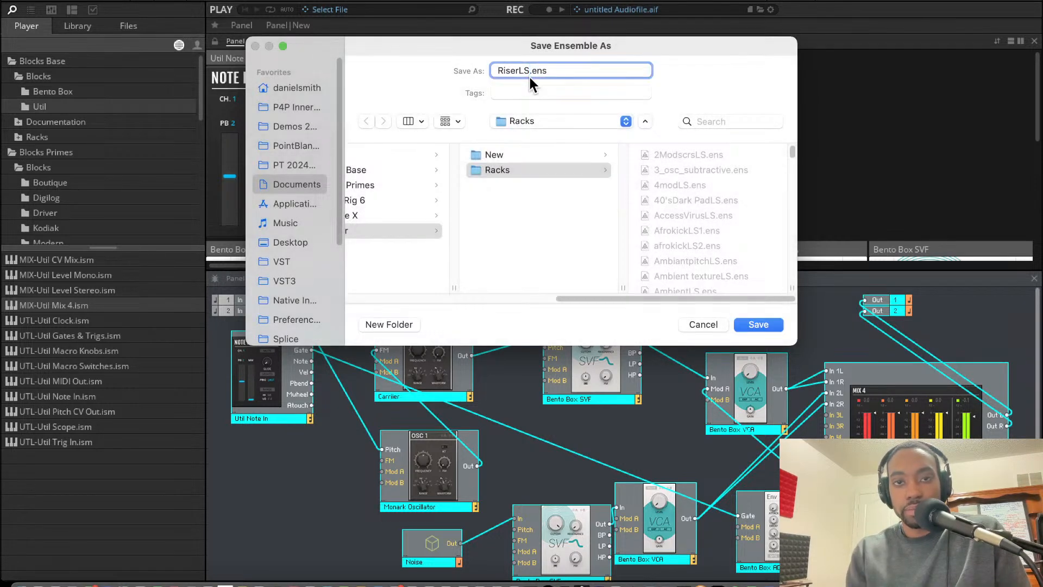
key("BackSpace")
key("BackSpace")
key("BackSpace")
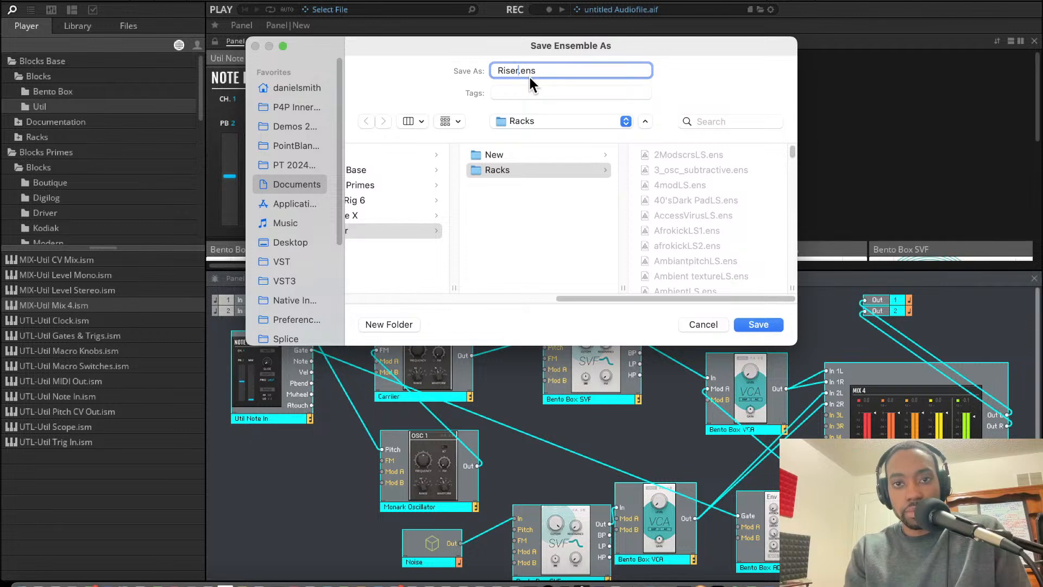
type("r2LS")
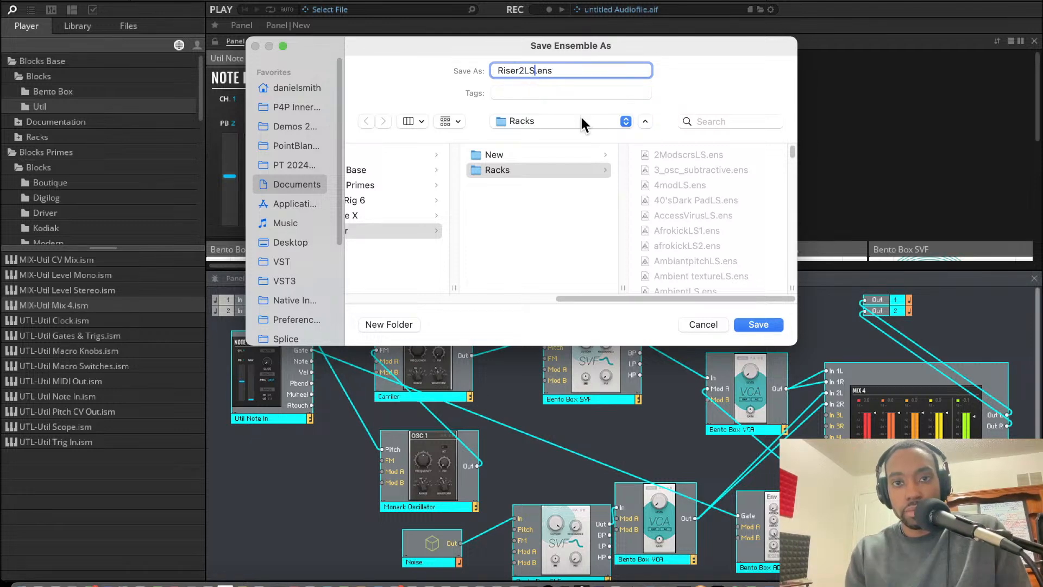
left_click(759, 324)
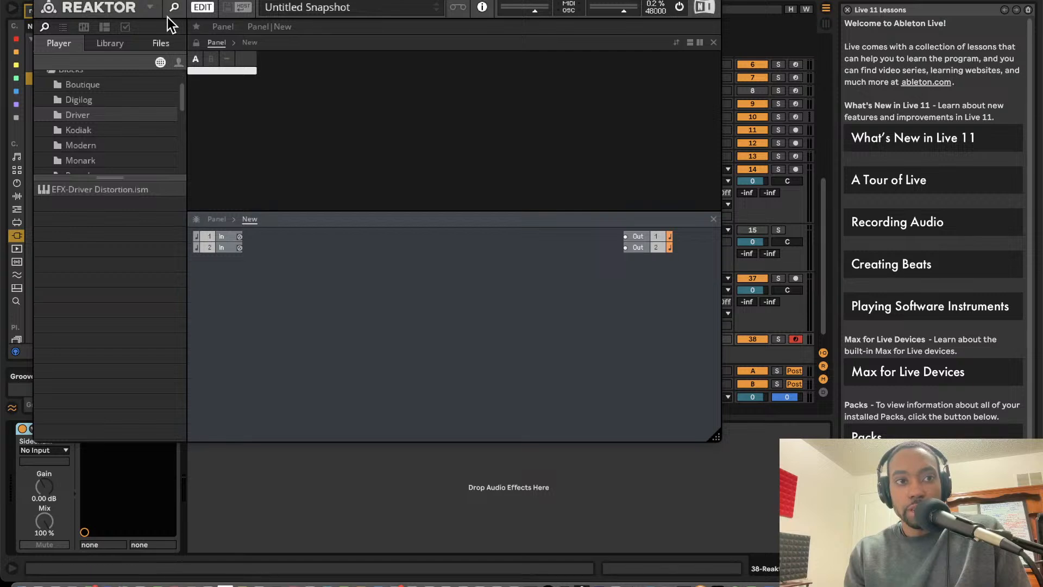
Switch to the Reaktor 6 plug-in in Ableton Live and open Riser2LS.ens from the Racks folder.
left_click(150, 7)
mouse_move(158, 26)
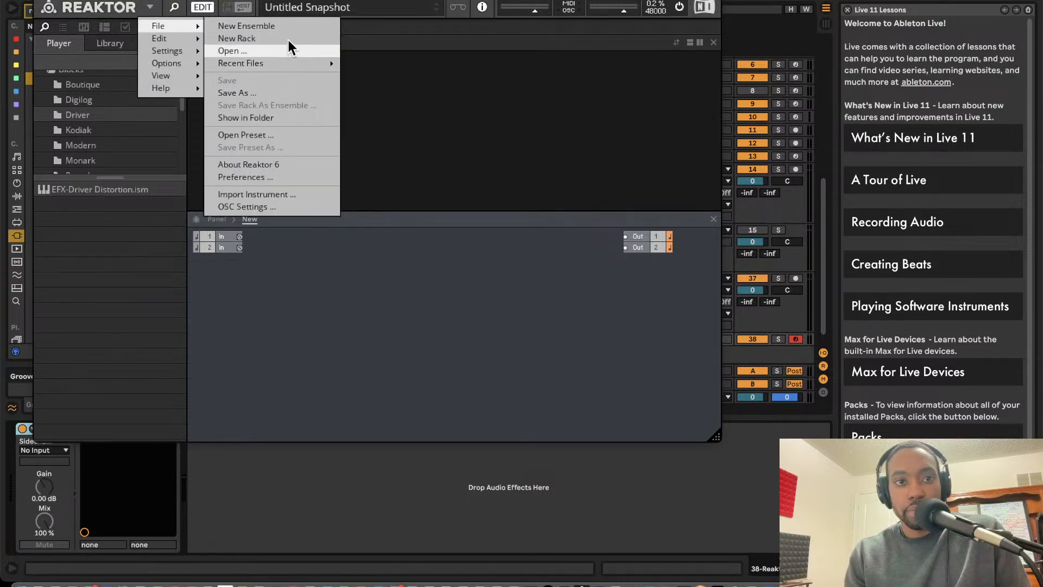
left_click(230, 51)
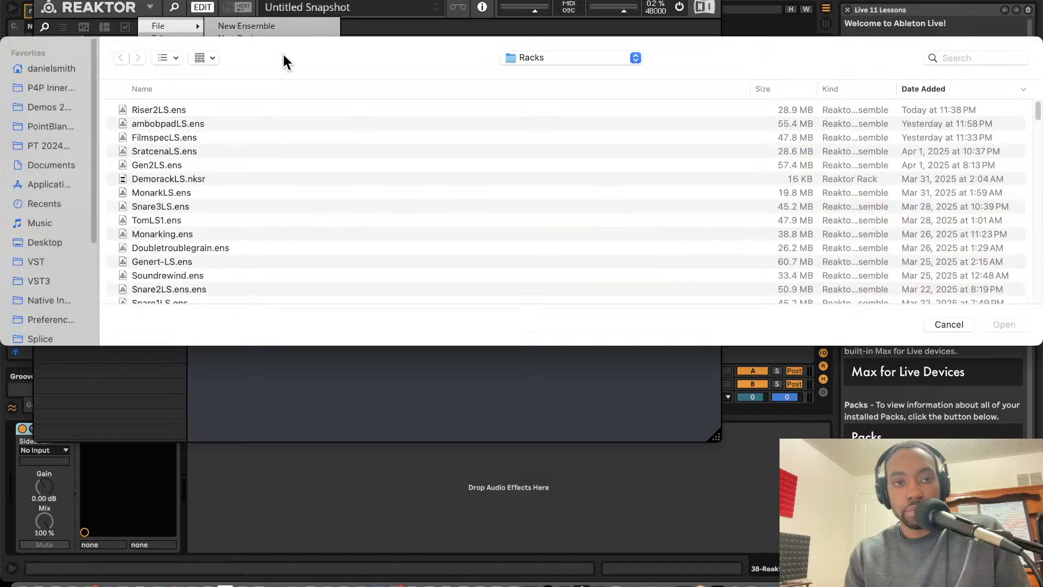
left_click(202, 111)
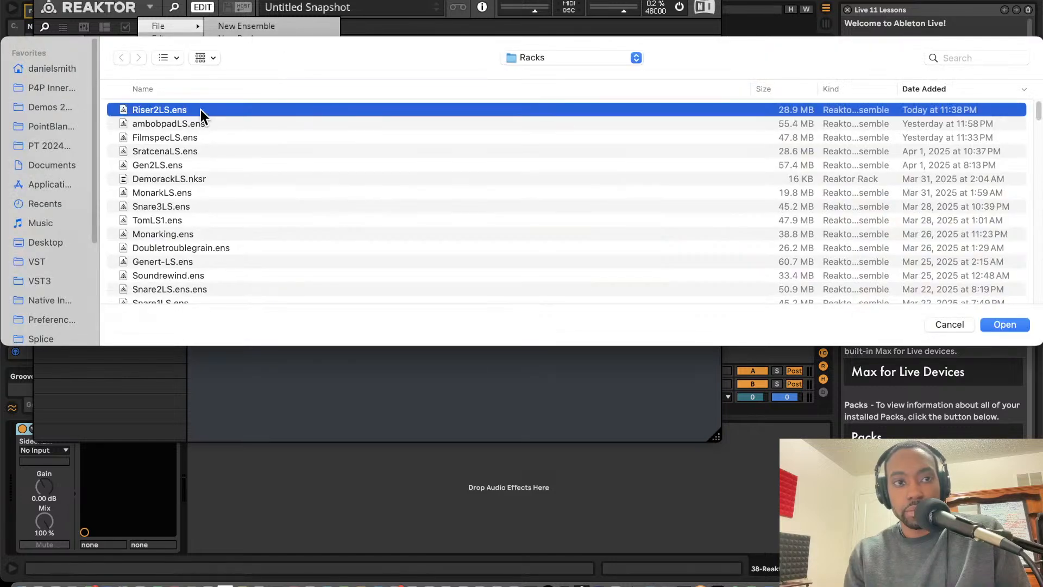
left_click(1005, 325)
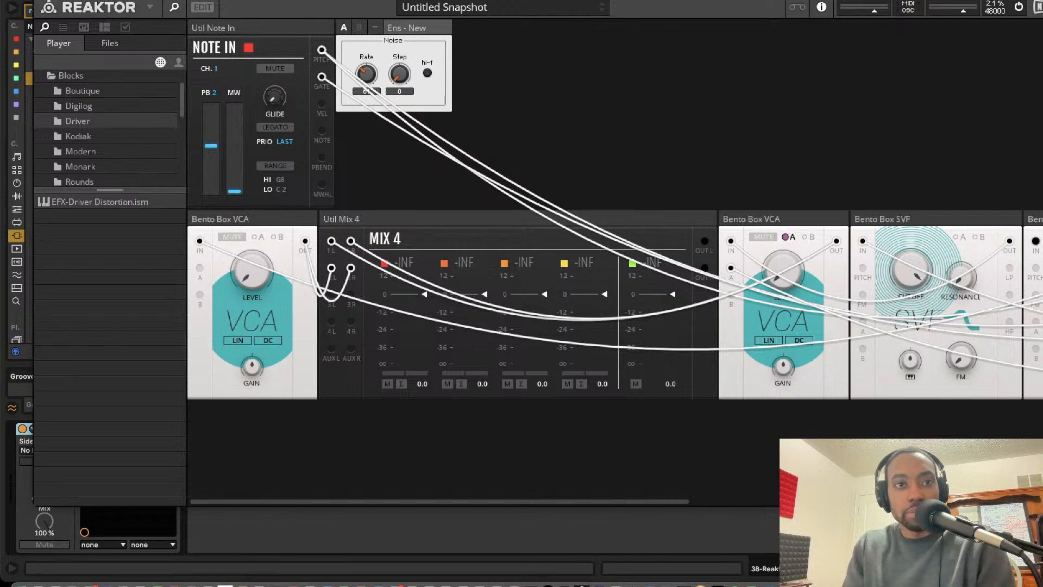
Move the plug-in window aside and check the audio device settings in Live's preferences.
left_click_drag(400, 1, 386, 322)
left_click(414, 104)
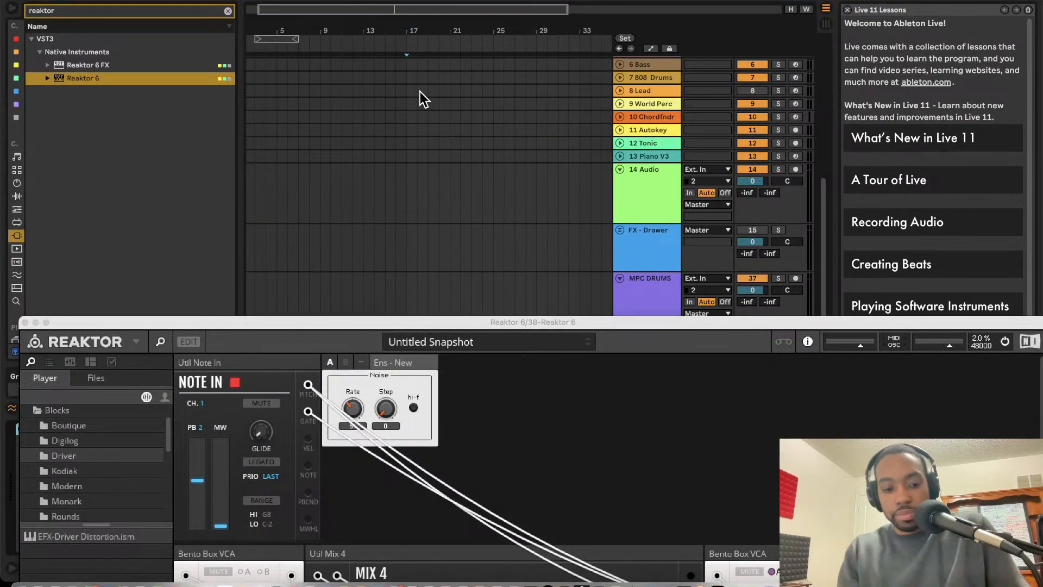
key("super+comma")
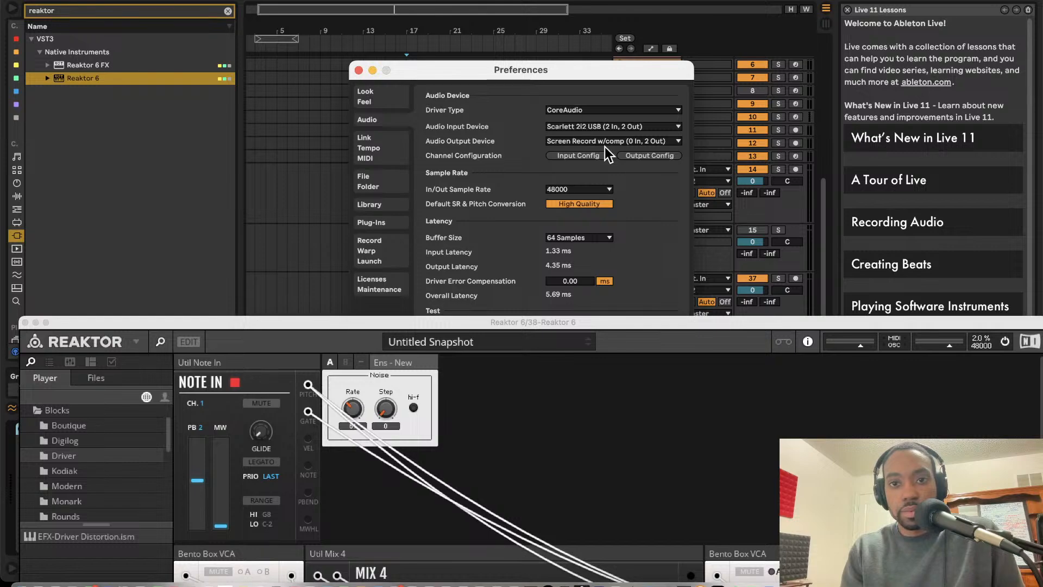
left_click(359, 70)
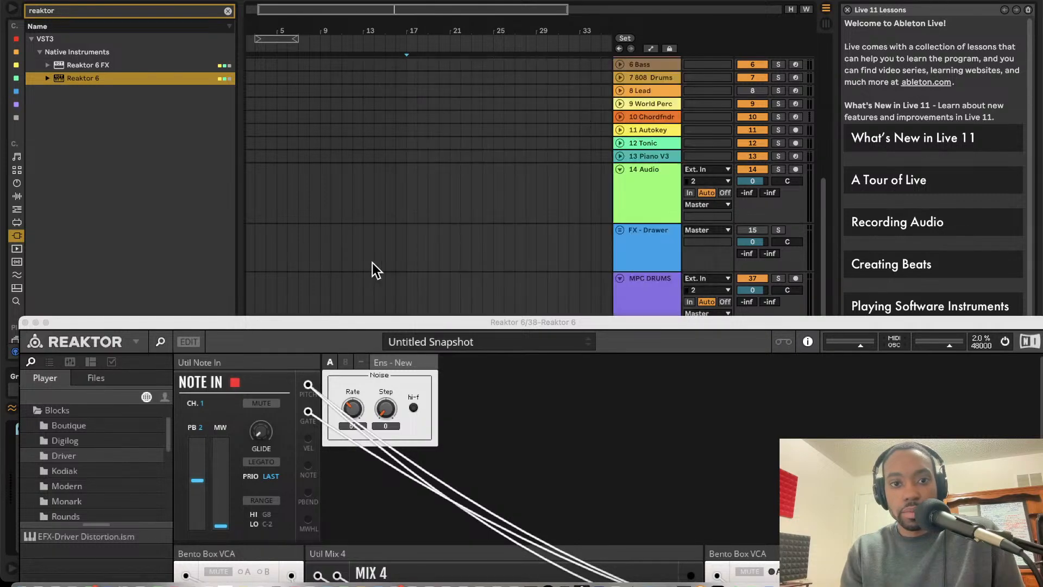
Bring the plug-in window back up and adjust the level of the Bento Box VCA between the Util Mix 4 and the SVF.
left_click_drag(352, 324, 324, 47)
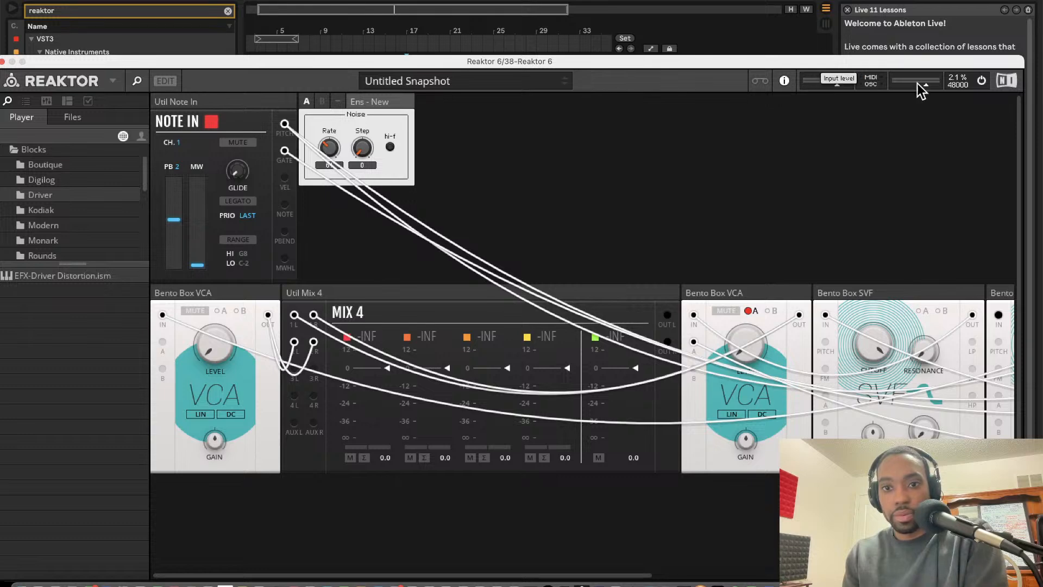
mouse_move(746, 347)
left_mouse_down()
mouse_move(730, 330)
mouse_move(736, 348)
left_mouse_up()
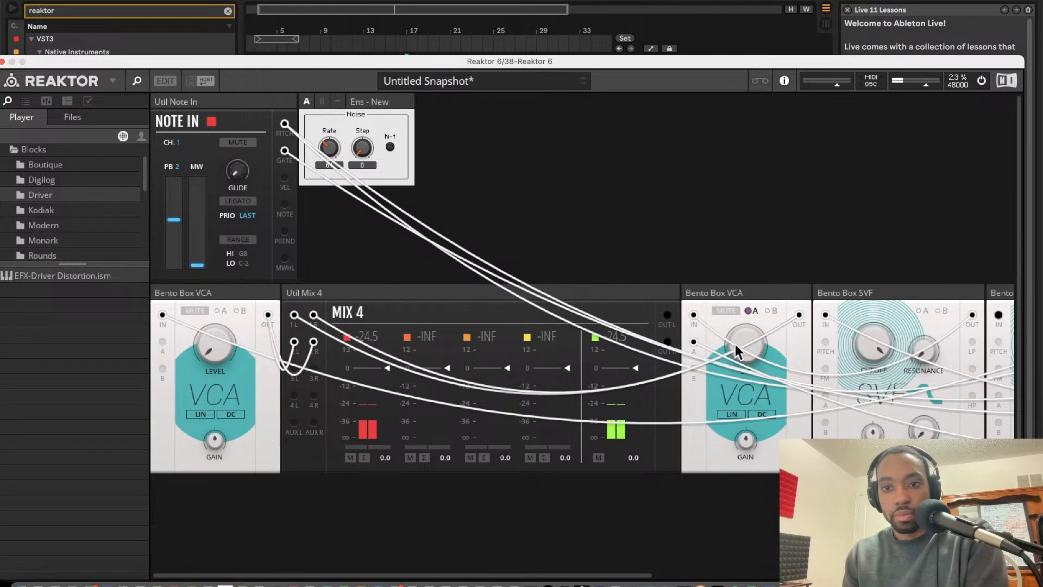
left_click_drag(876, 62, 858, 18)
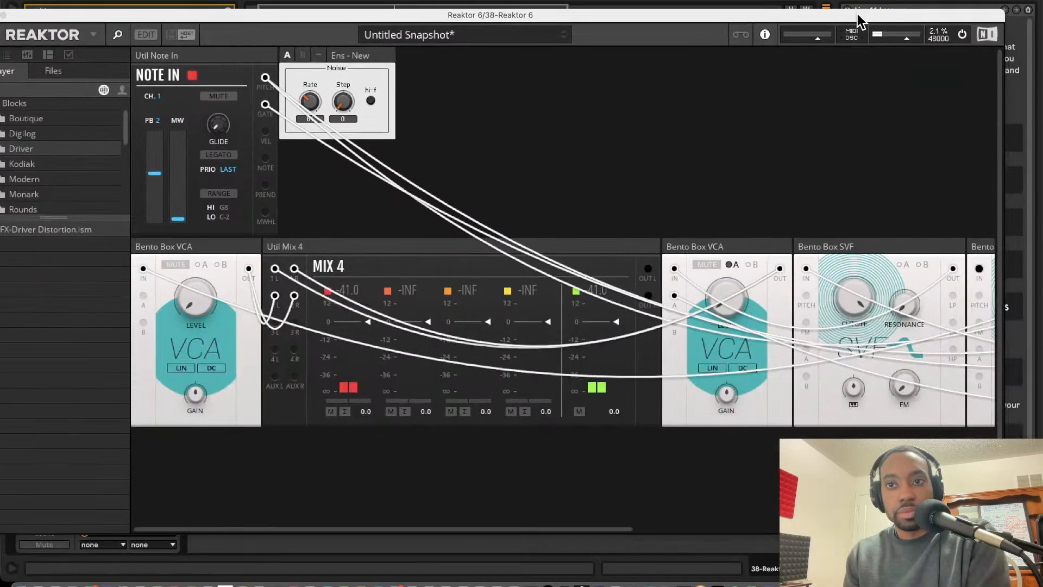
Turn on edit mode, enlarge the plug-in window and switch off Reaktor's audio engine.
left_click(140, 33)
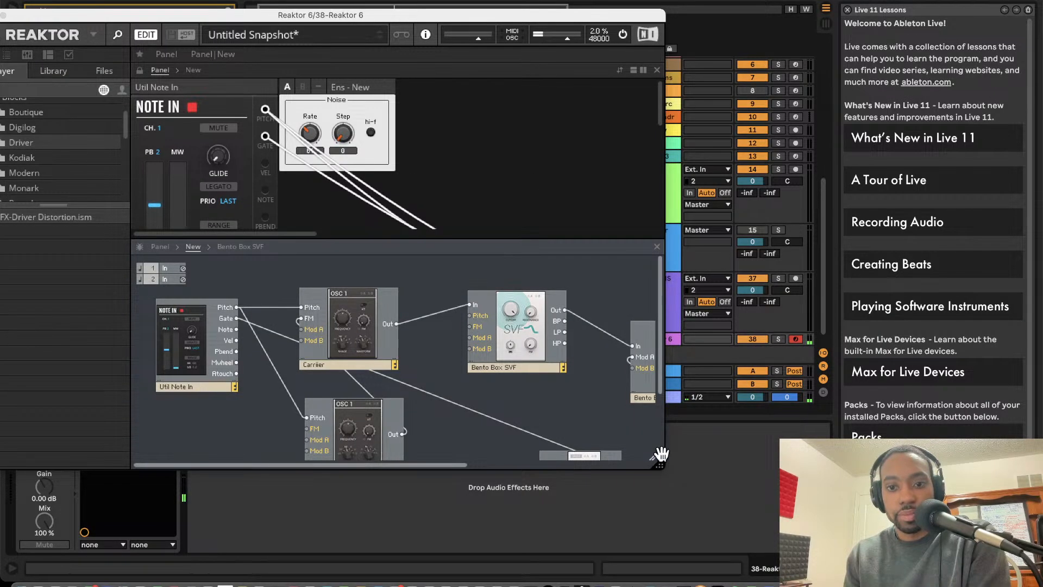
left_click_drag(661, 454, 872, 514)
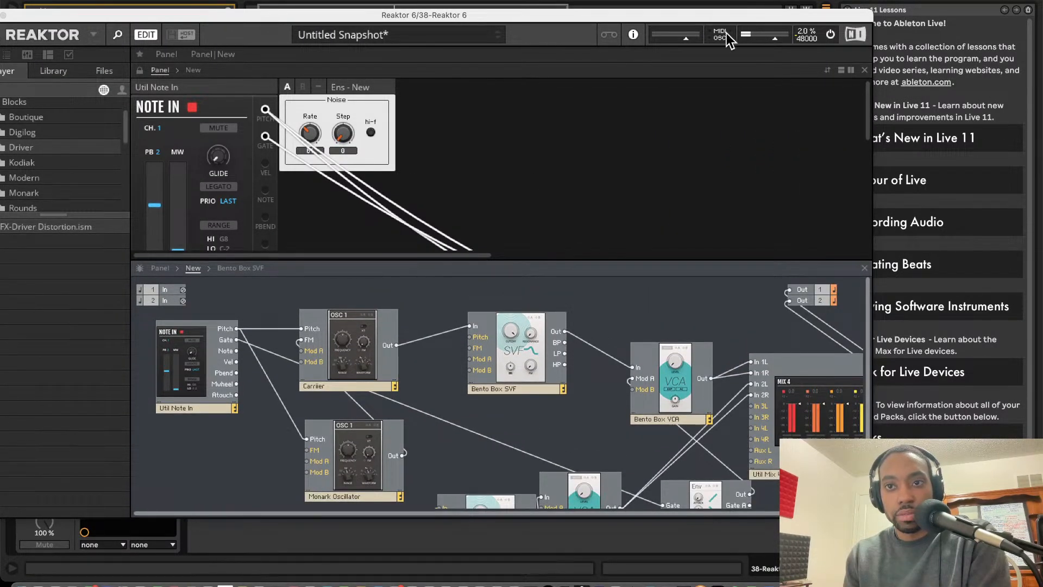
left_click(830, 35)
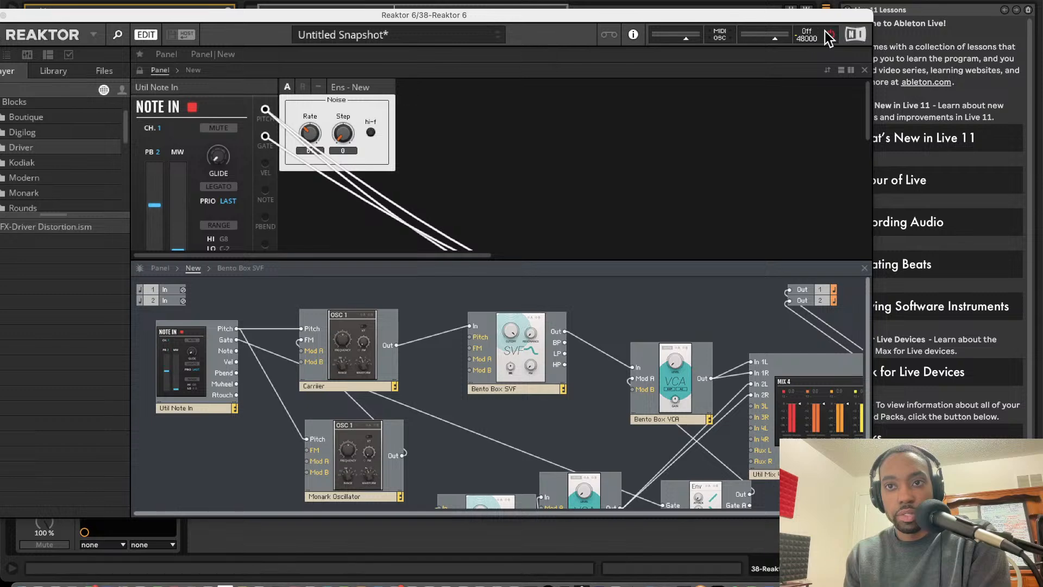
Reposition the two Bento Box VCAs in the structure and connect the ADSR's output to the noise VCA's Mod A input.
scroll(586, 242, "down", 3)
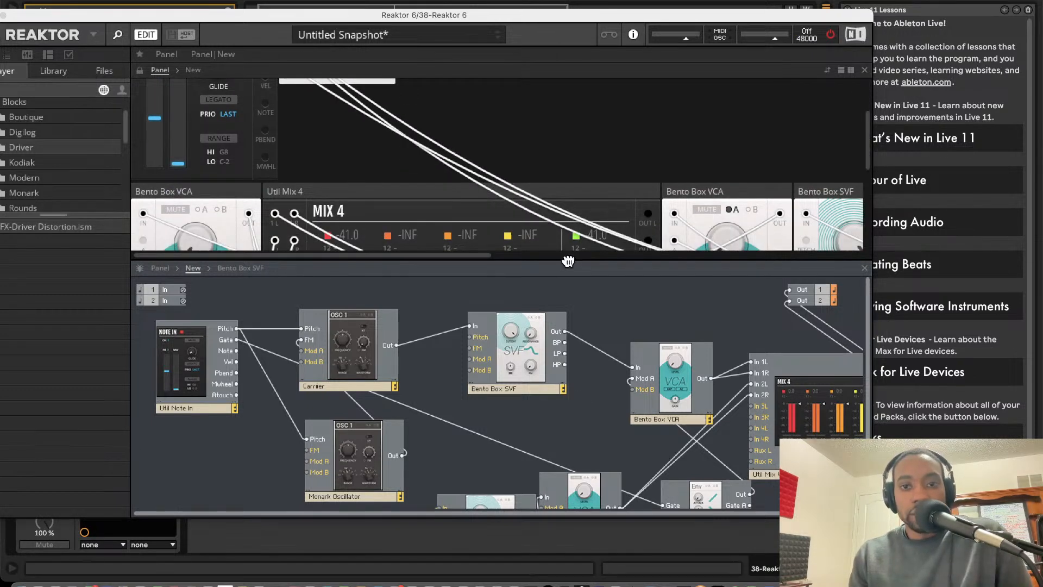
left_click_drag(568, 263, 554, 154)
left_click(681, 257)
left_click_drag(681, 256, 655, 259)
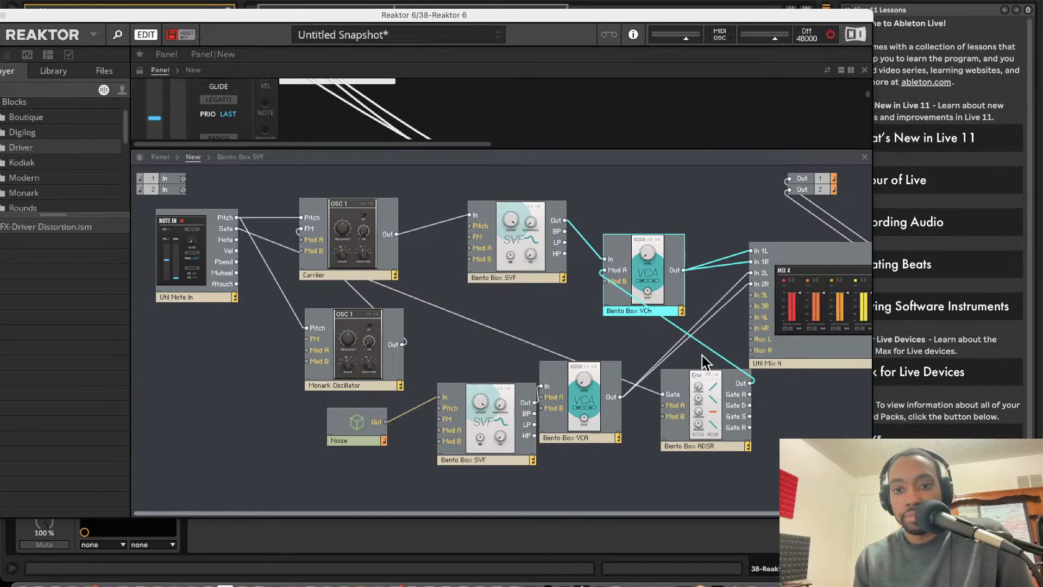
left_click_drag(579, 406, 607, 420)
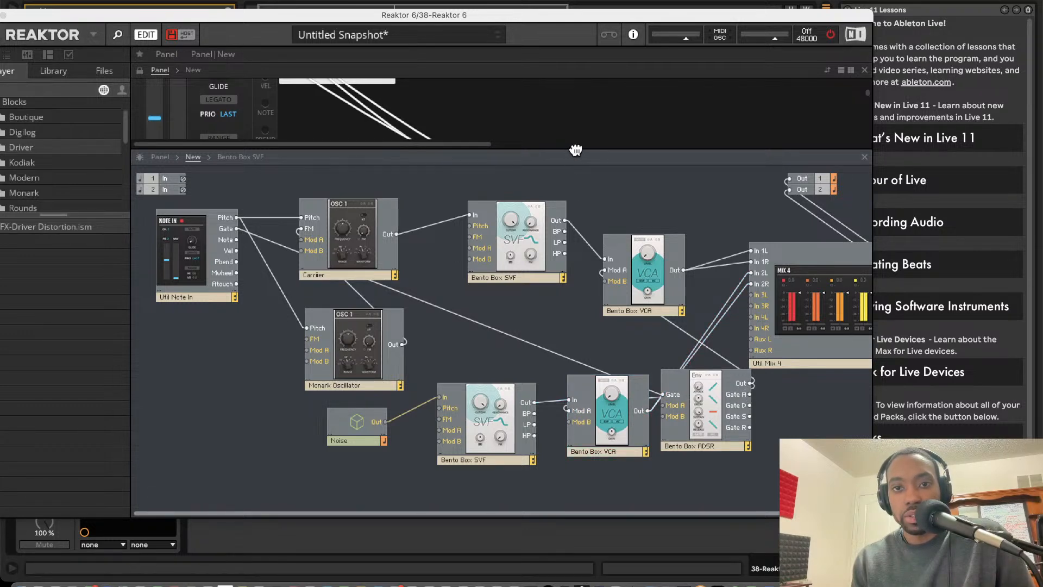
Enlarge the panel area and apply modulation A to the level of the noise path's Bento Box VCA.
left_click_drag(576, 151, 603, 358)
scroll(563, 256, "right", 3)
scroll(563, 257, "down", 1)
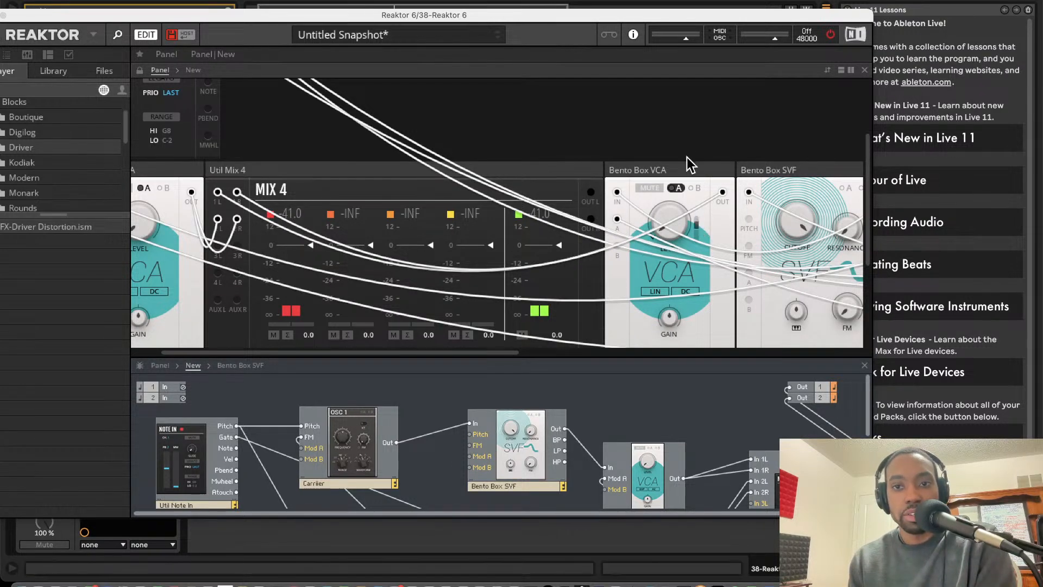
scroll(650, 154, "down", 2)
scroll(650, 155, "left", 1)
scroll(513, 217, "left", 2)
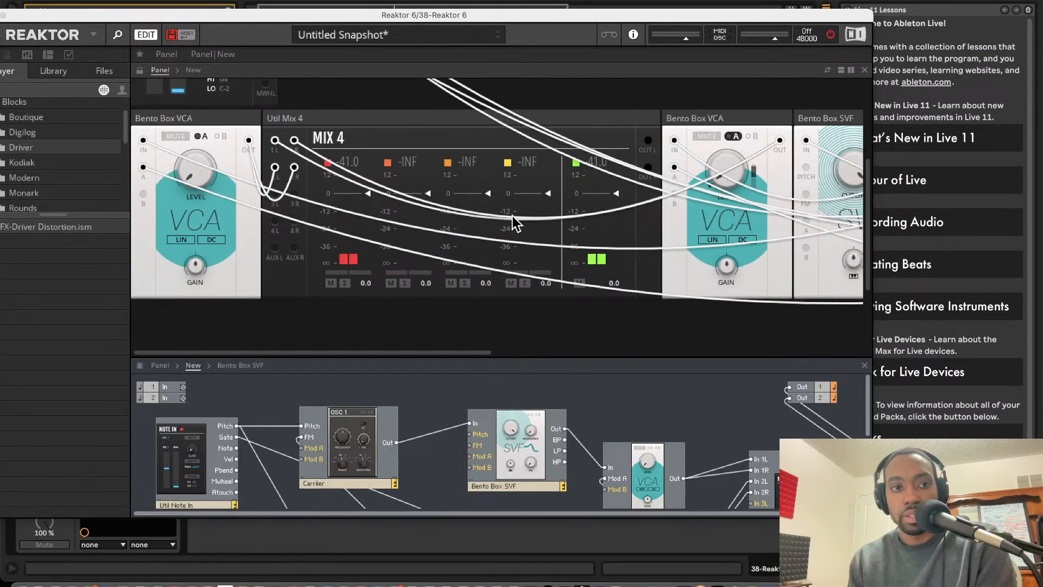
scroll(505, 252, "down", 5)
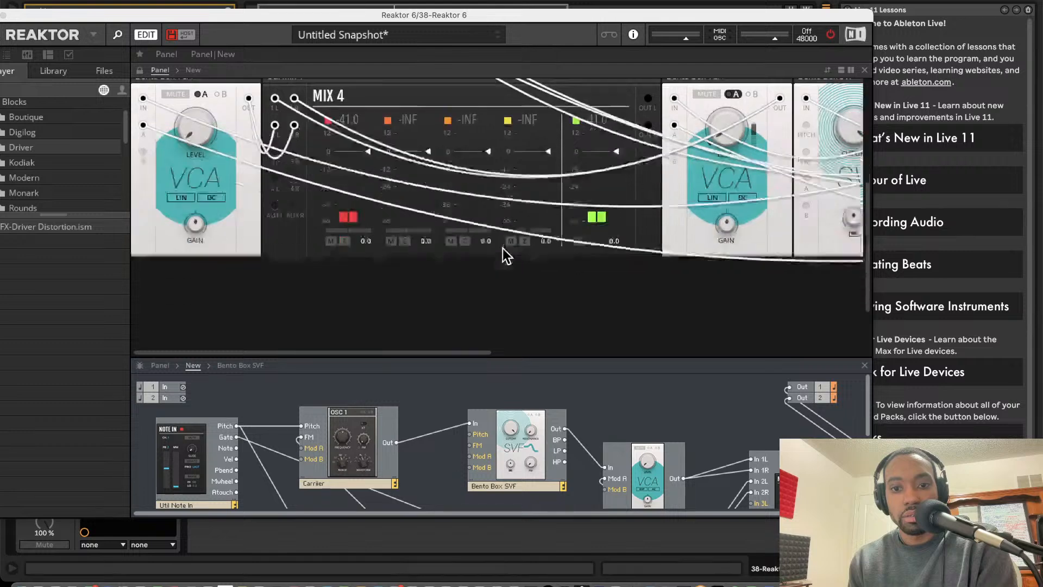
scroll(510, 343, "up", 6)
left_click(202, 162)
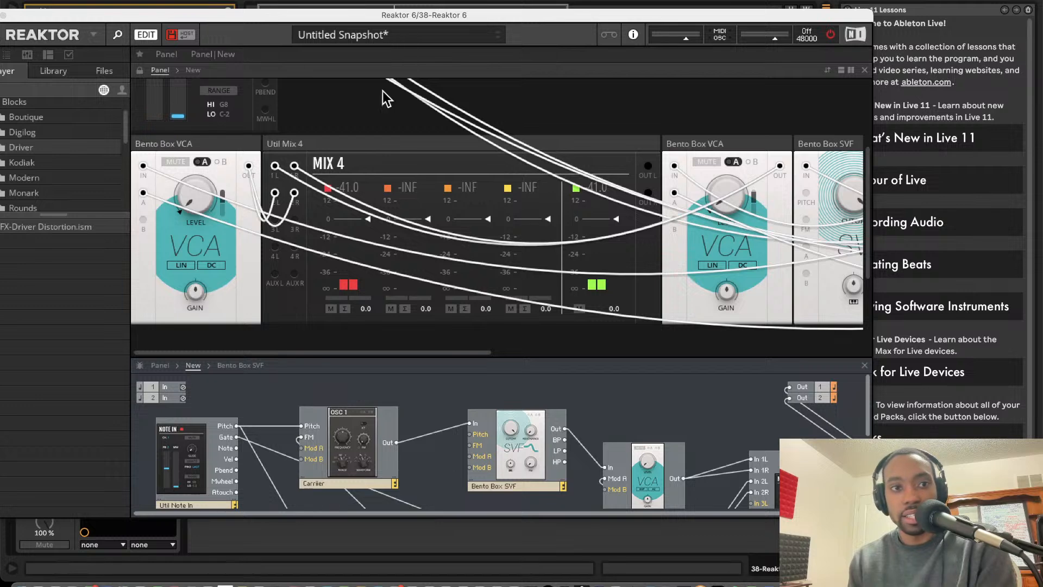
scroll(348, 299, "up", 5)
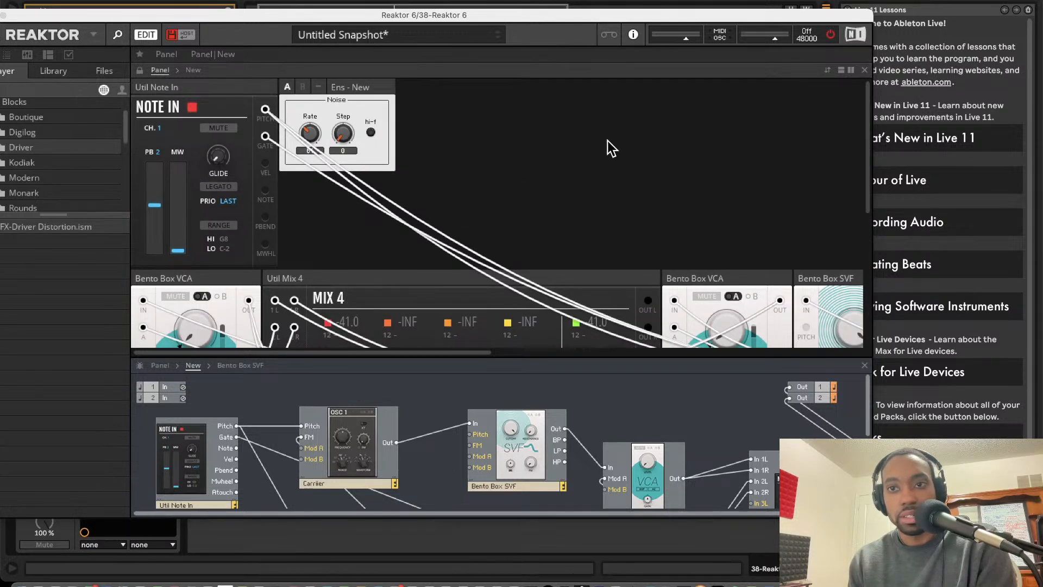
scroll(622, 323, "down", 5)
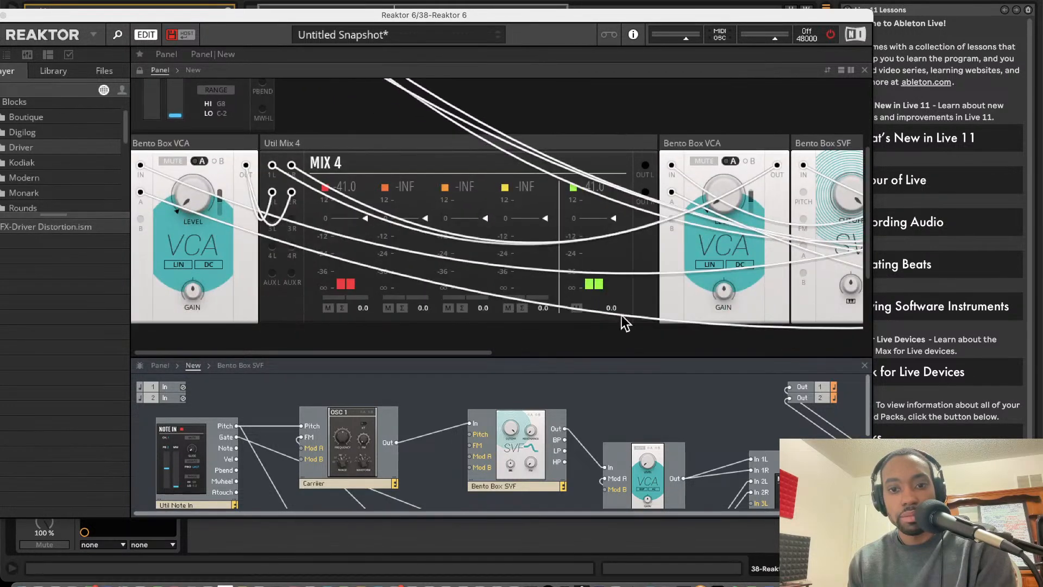
Enlarge the structure area and move the Bento Box ADSR between the upper and lower Bento Box SVF blocks.
left_click_drag(632, 358, 598, 163)
left_click_drag(708, 414, 499, 340)
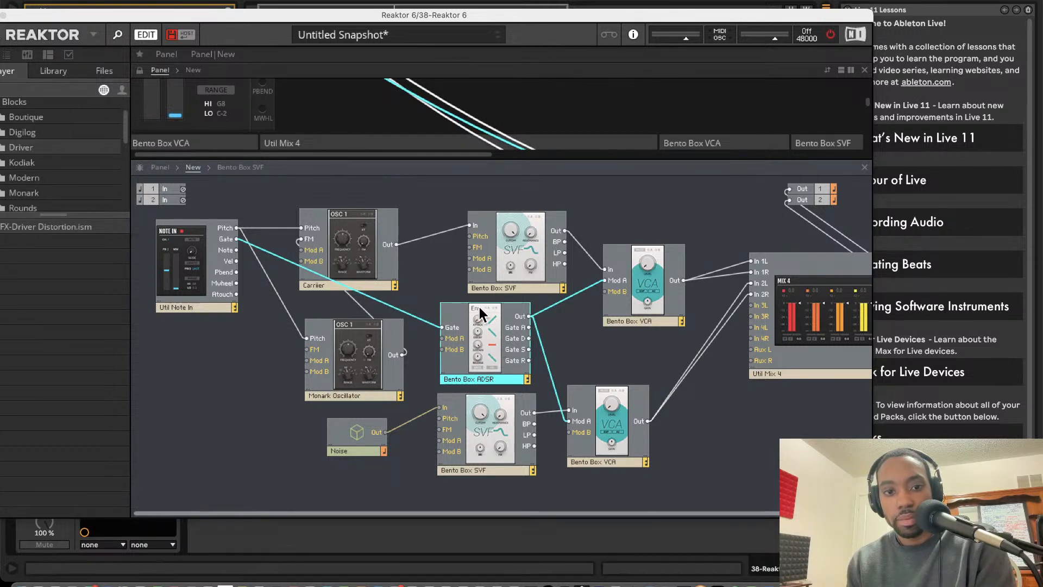
left_click(418, 421)
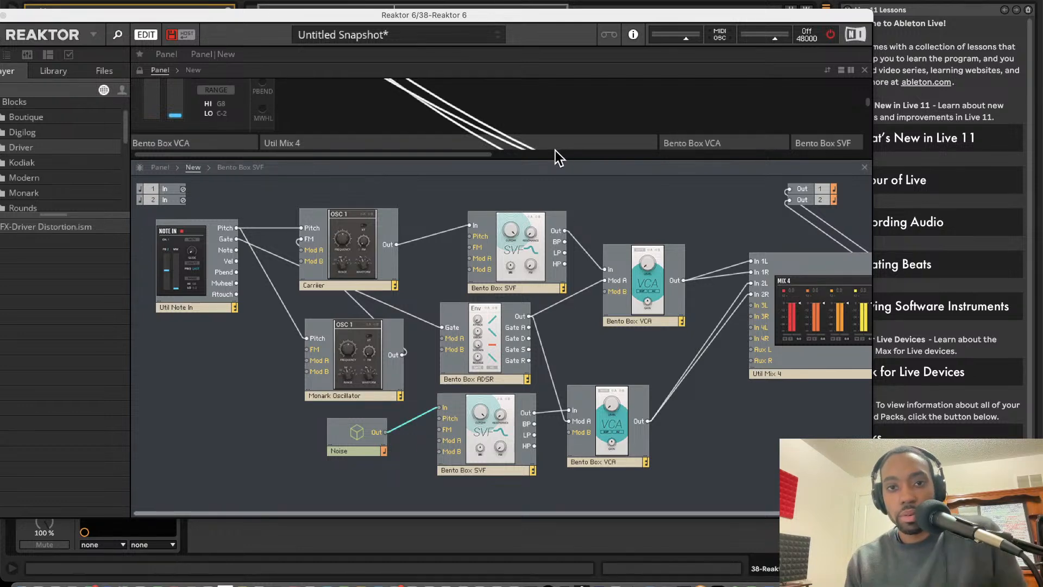
Rename the Bento Box VCA in the carrier's signal path as Amp 1.
double_click(650, 321)
type("AMP")
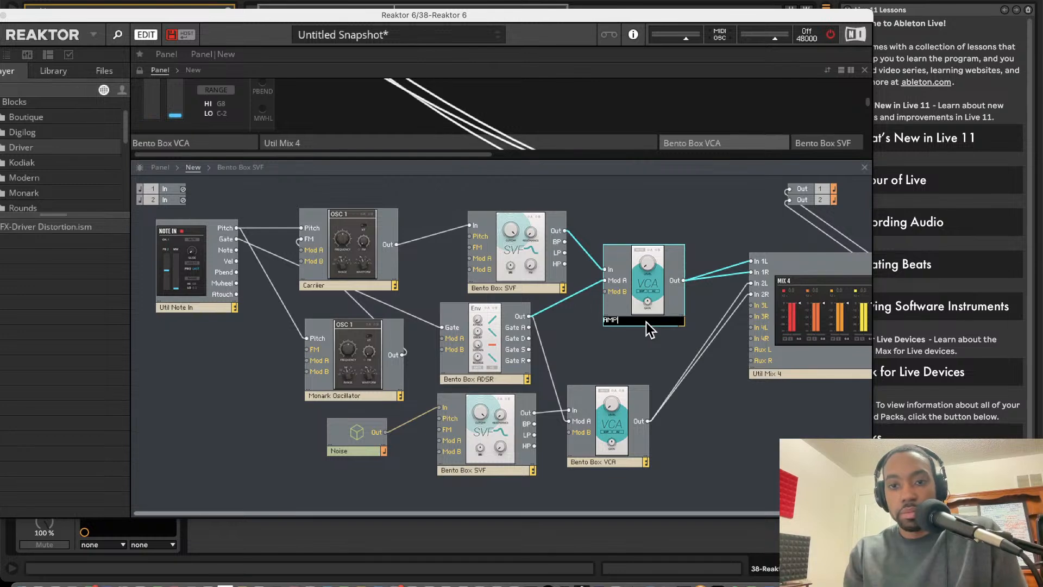
type(" 1")
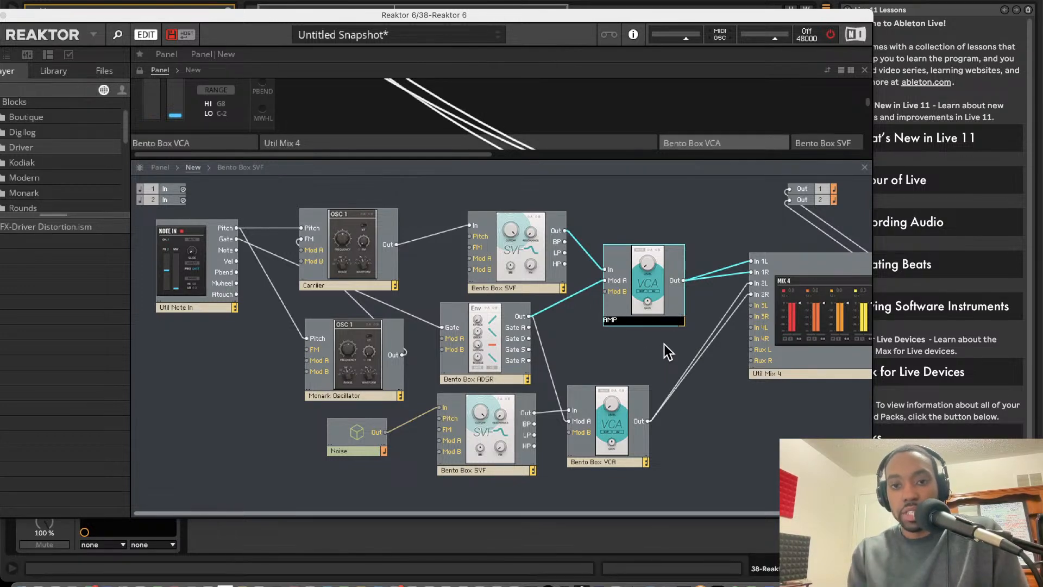
key("BackSpace")
key("BackSpace")
key("BackSpace")
key("BackSpace")
type("mp 1")
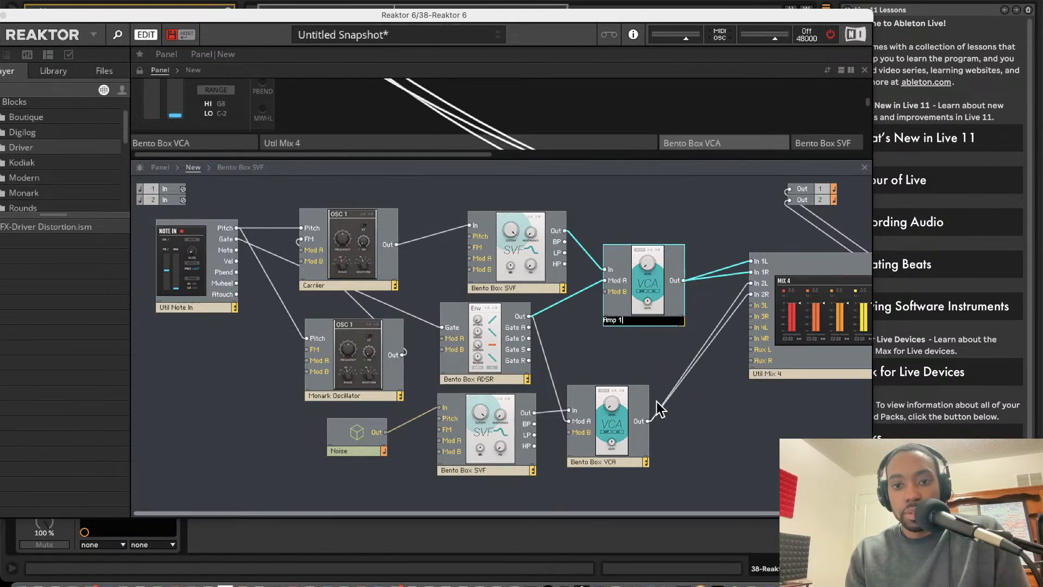
double_click(593, 460)
type("AMp 1")
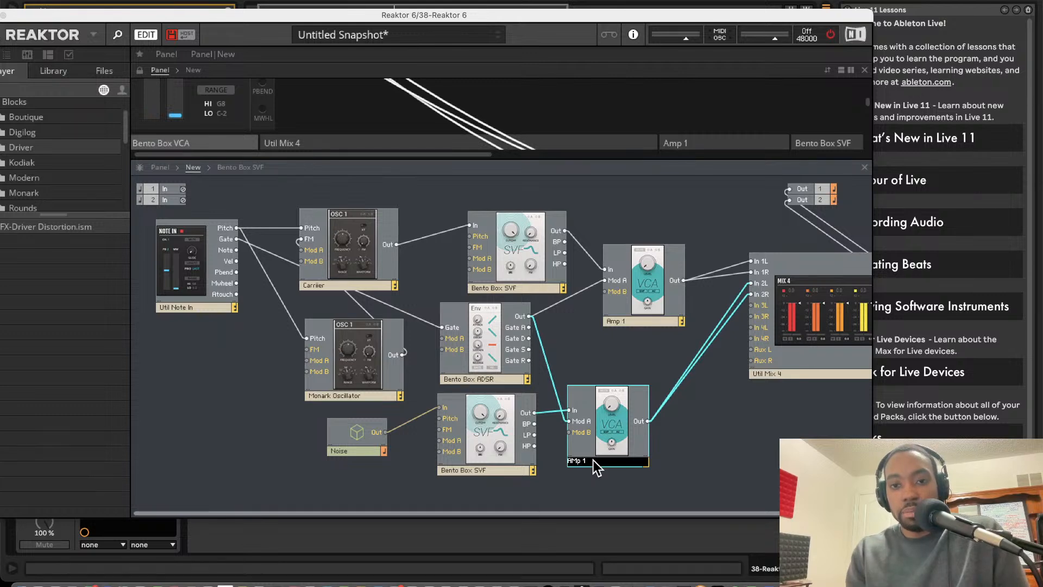
left_click(766, 463)
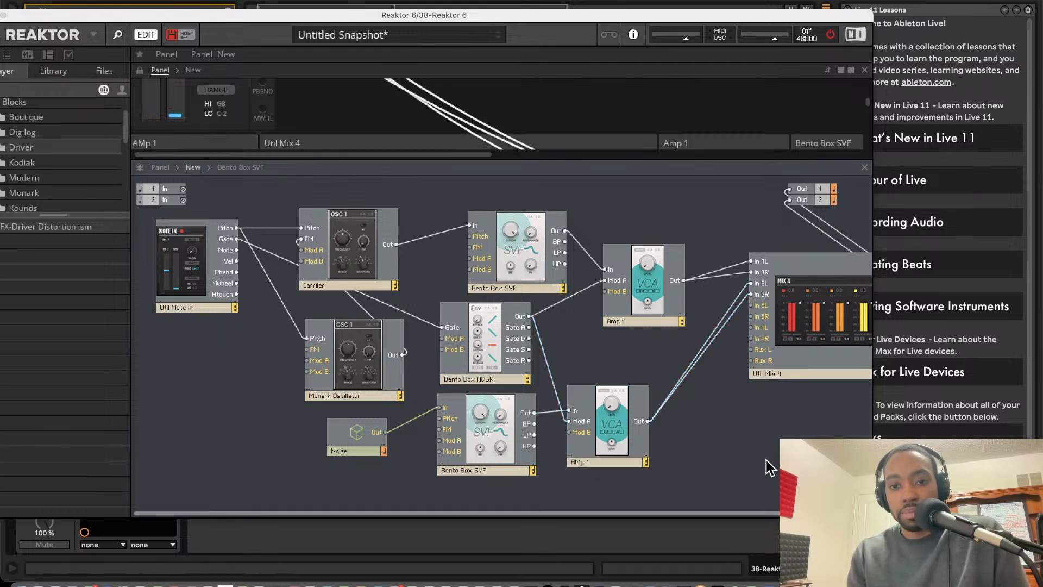
double_click(596, 466)
left_click(205, 164)
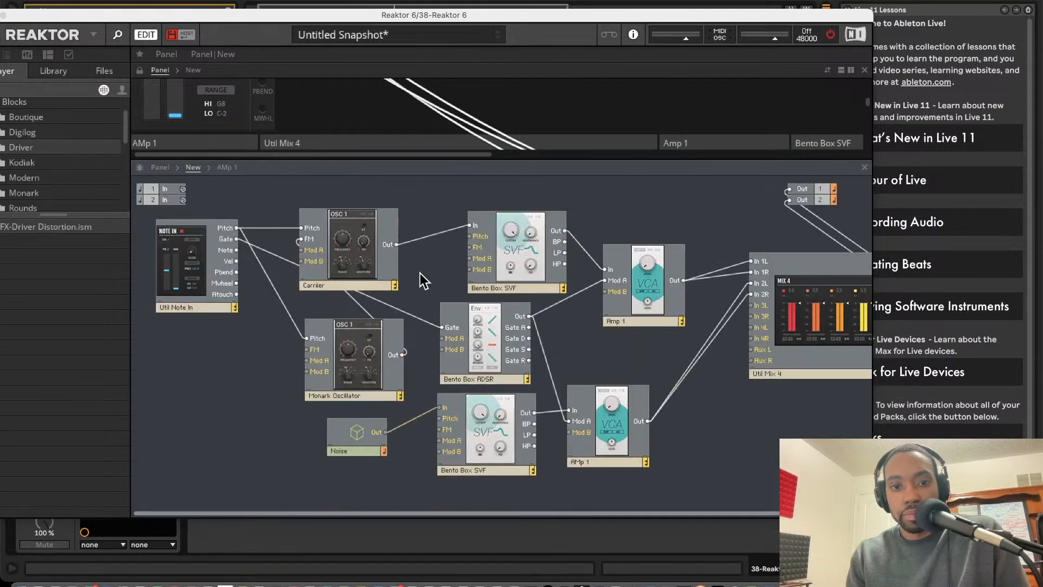
left_click(594, 465)
right_click(580, 456)
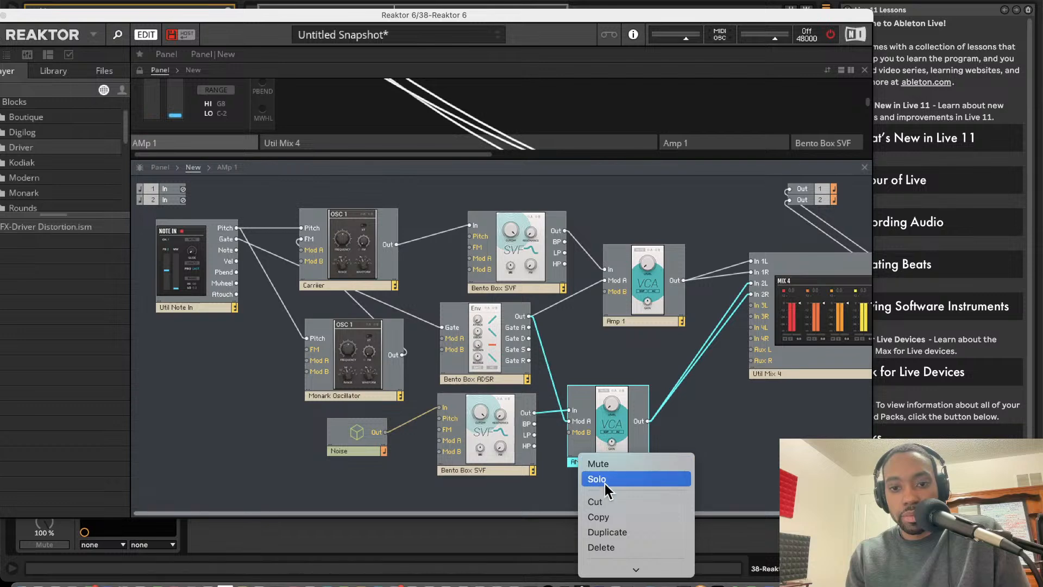
left_click(576, 464)
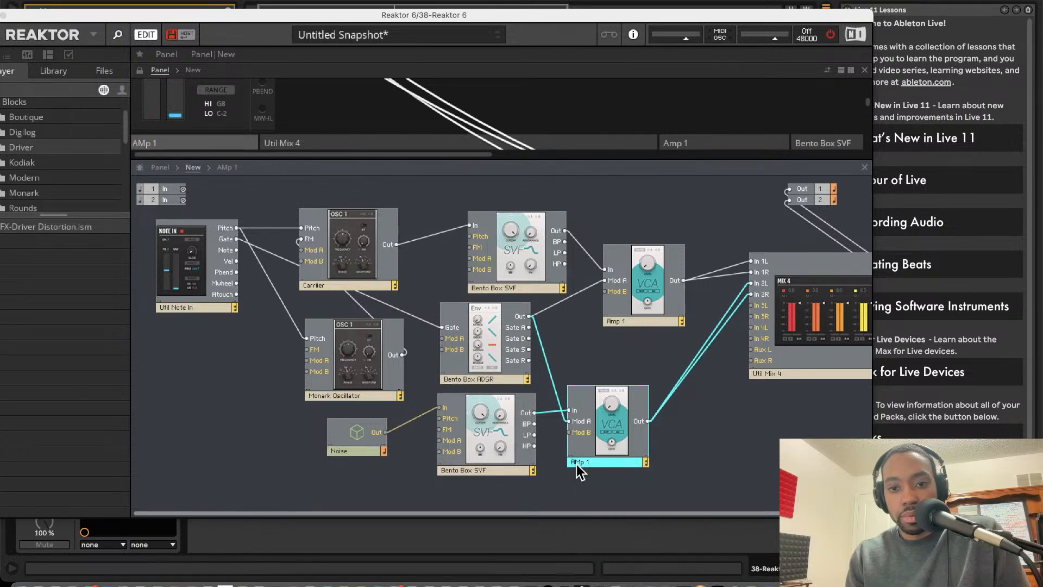
Rename the VCA in the noise path as Amp 2.
double_click(576, 463)
type("Amp")
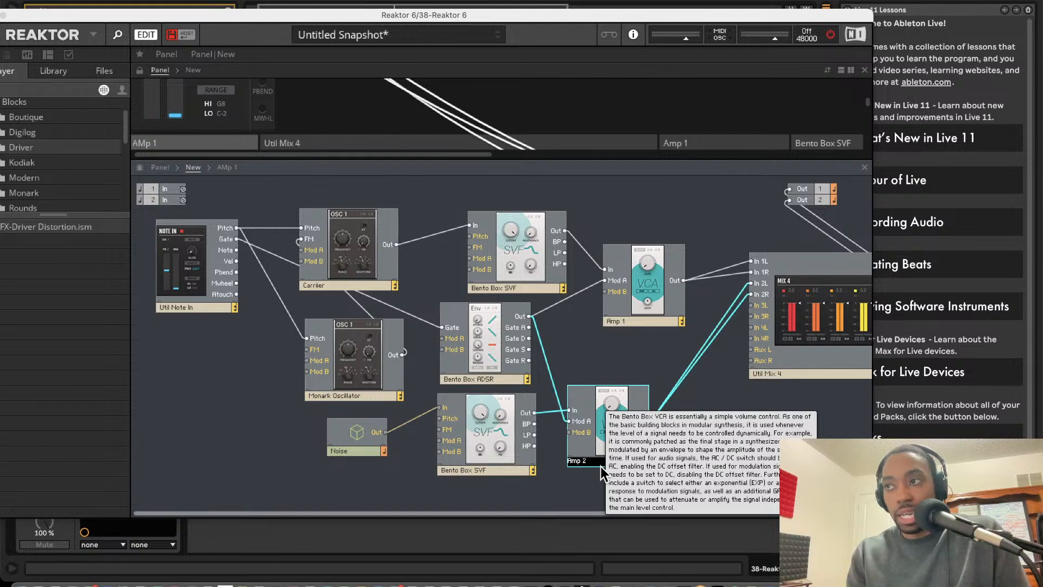
type(" 2")
key("Return")
key("Return")
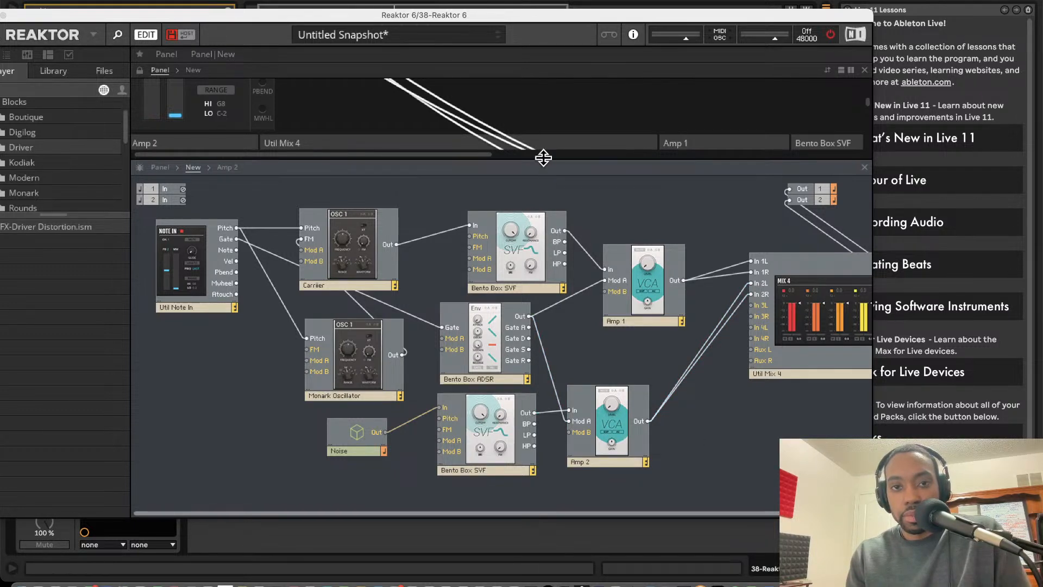
Enlarge the panel area, lower Amp 2's level and set the mixer's first two channels to -10.4 and -19.8.
left_click_drag(544, 160, 559, 335)
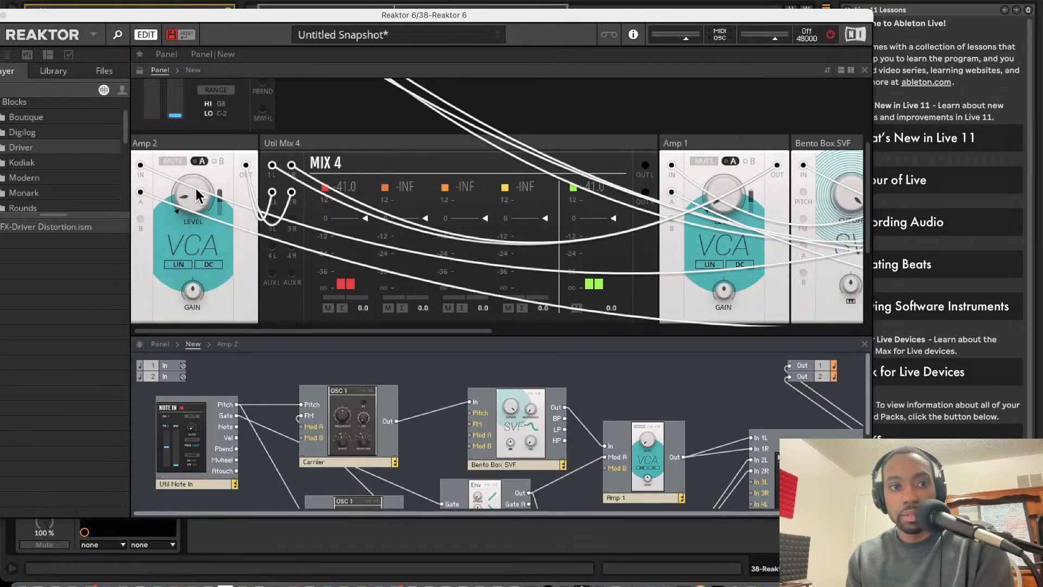
left_click_drag(196, 196, 196, 209)
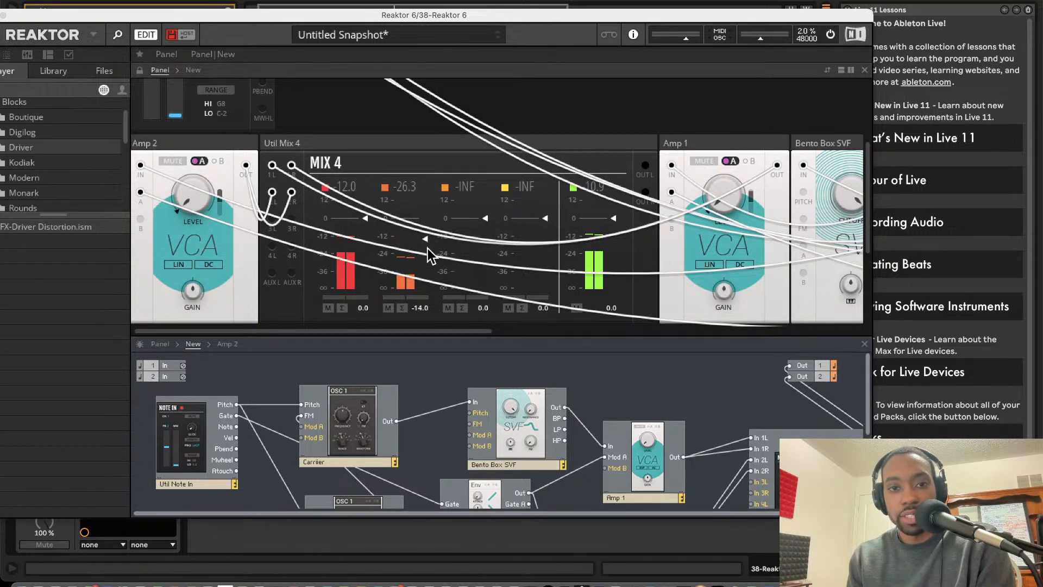
left_click_drag(428, 239, 428, 256)
left_click_drag(362, 224, 362, 239)
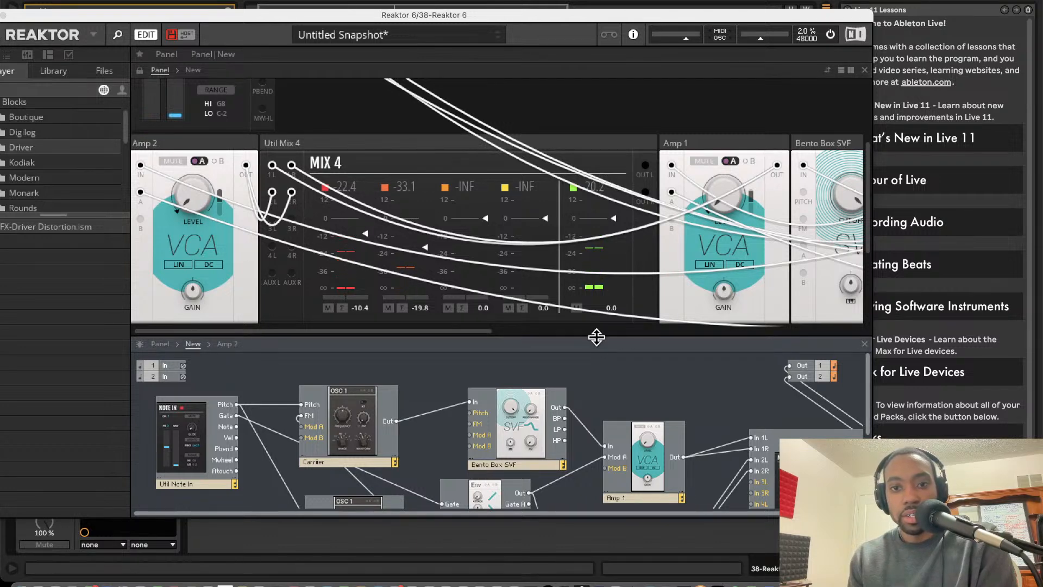
Set the Noise block's Rate to 125 and Step to 0.57, and turn on its hi-f option.
left_click_drag(596, 337, 573, 158)
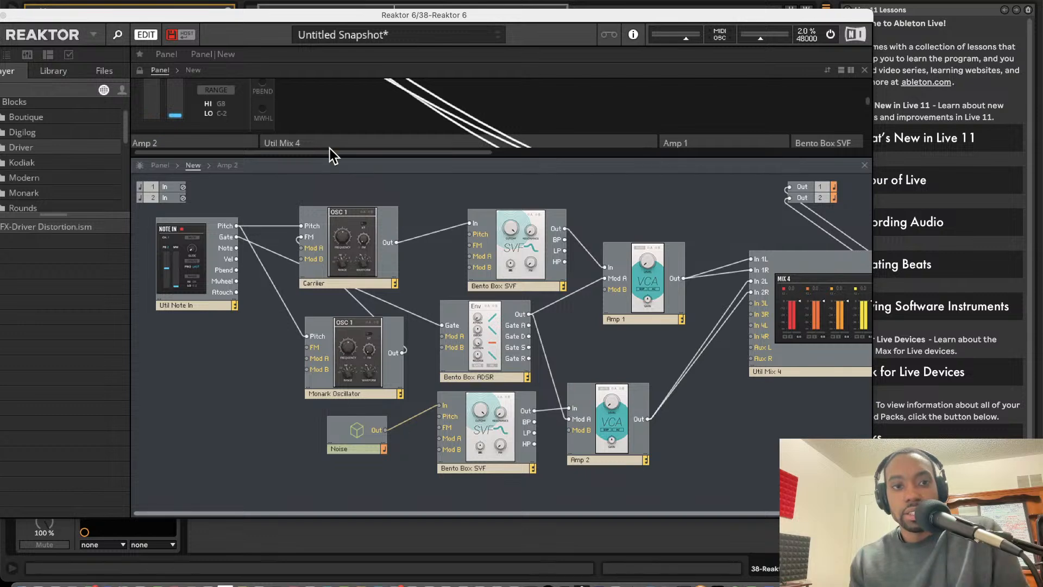
scroll(421, 115, "up", 3)
scroll(421, 115, "up", 3)
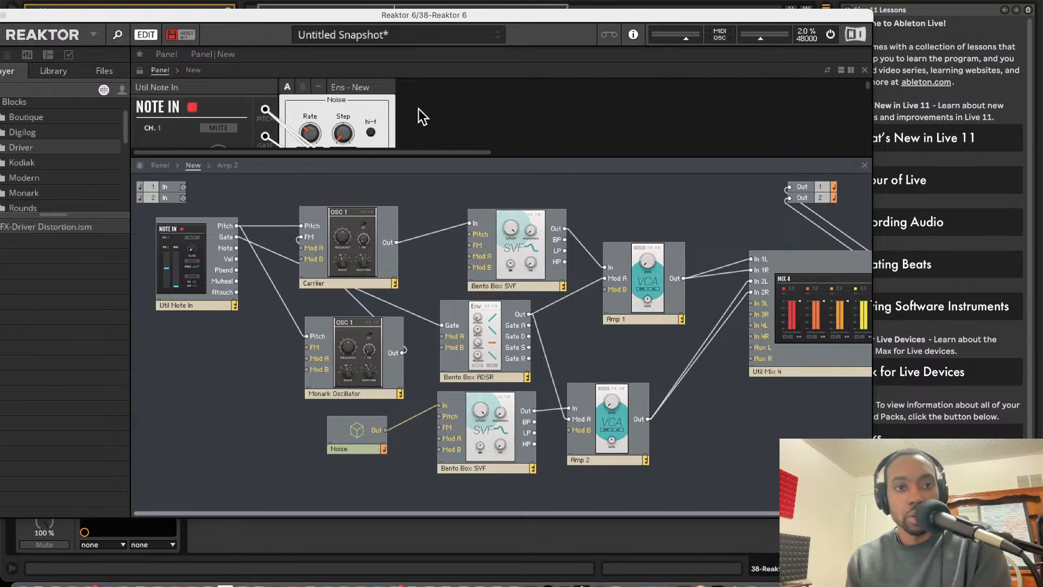
left_click(320, 134)
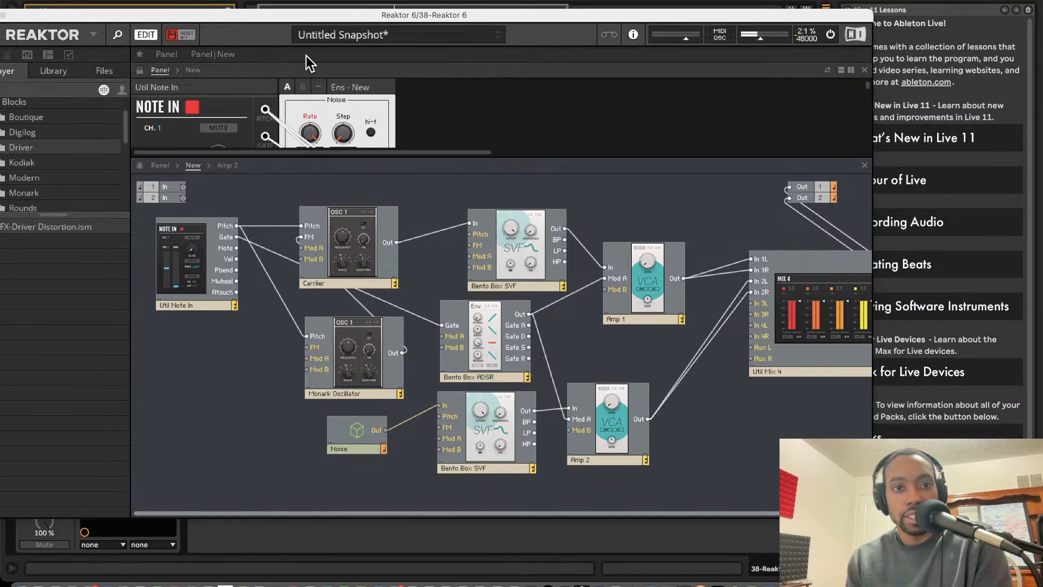
left_click(343, 133)
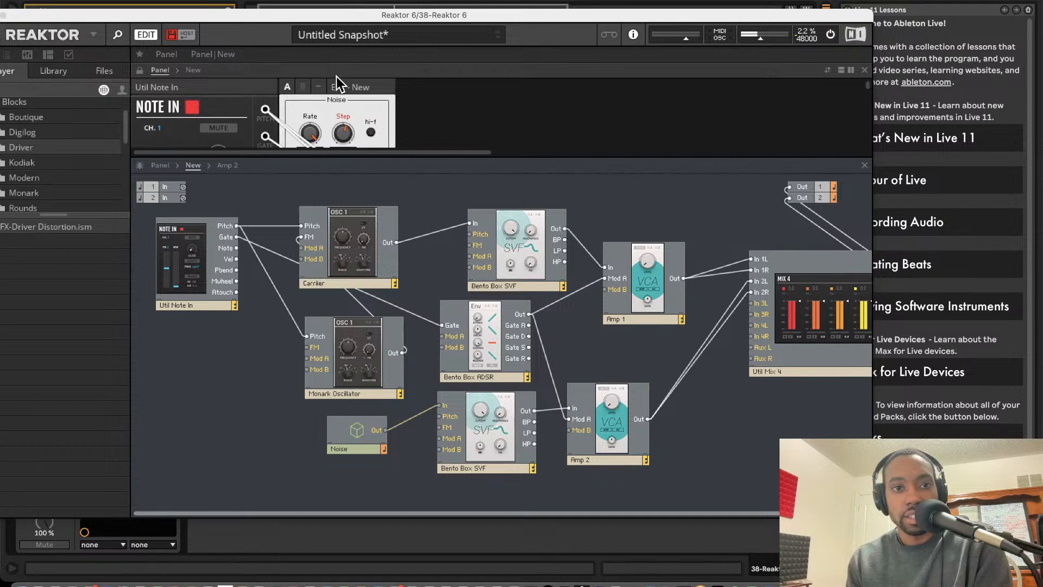
left_click(307, 132)
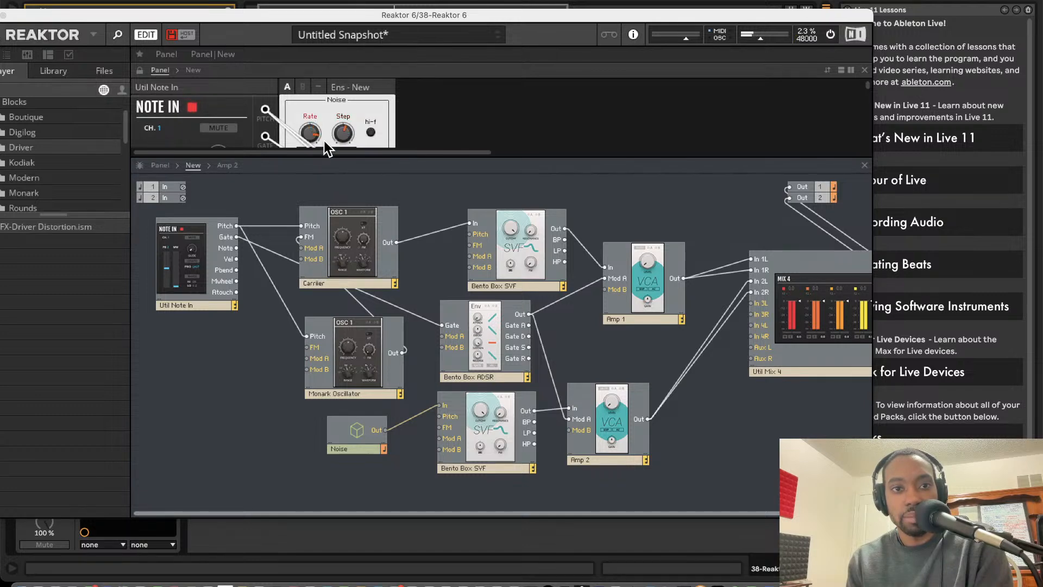
left_click(371, 132)
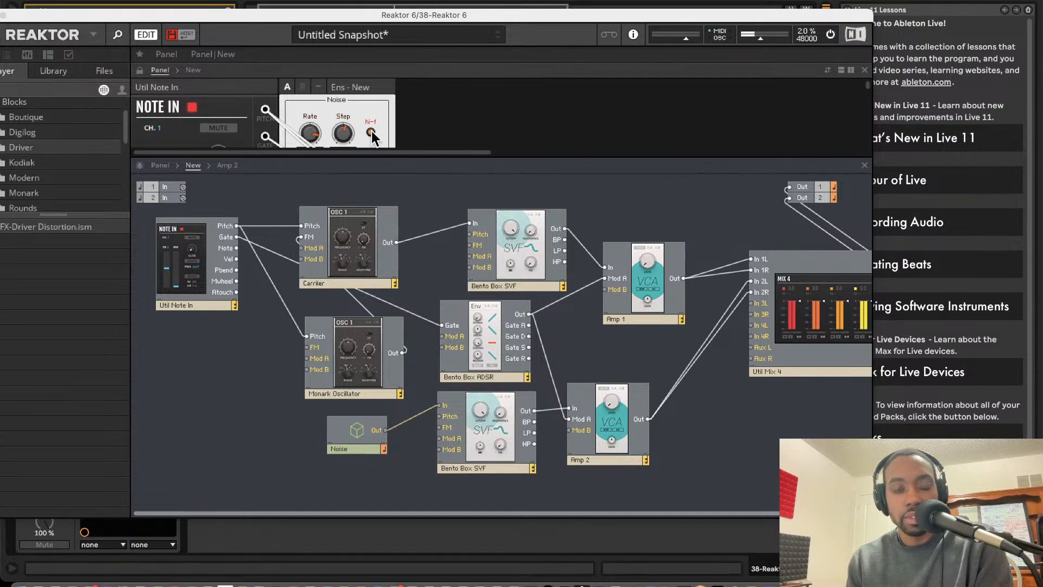
Enlarge the panel area and move the carrier oscillator directly before Amp 1 in the panel.
scroll(412, 109, "down", 3)
scroll(390, 153, "right", 1)
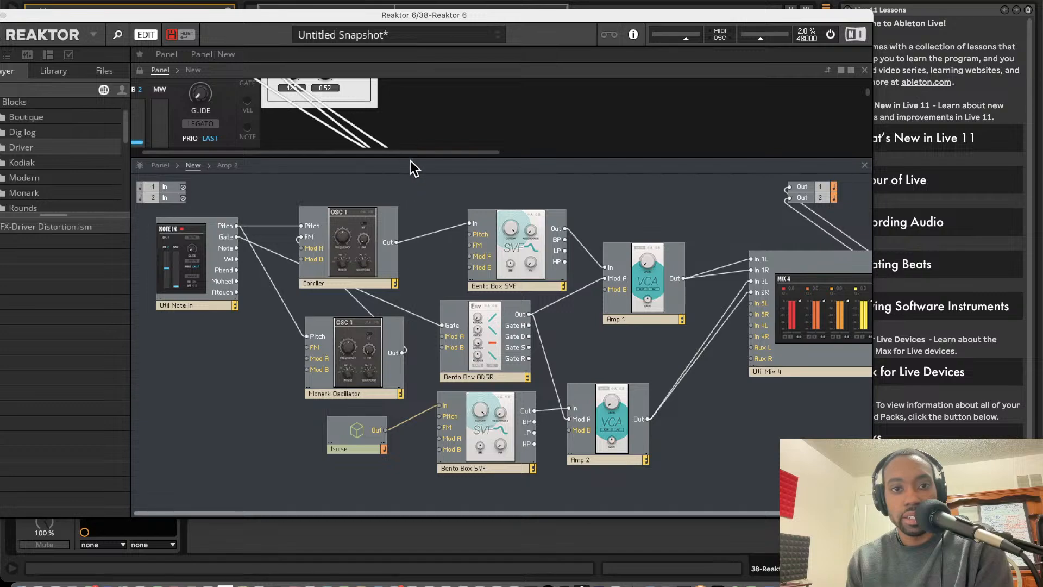
left_click_drag(410, 161, 420, 300)
scroll(428, 226, "down", 3)
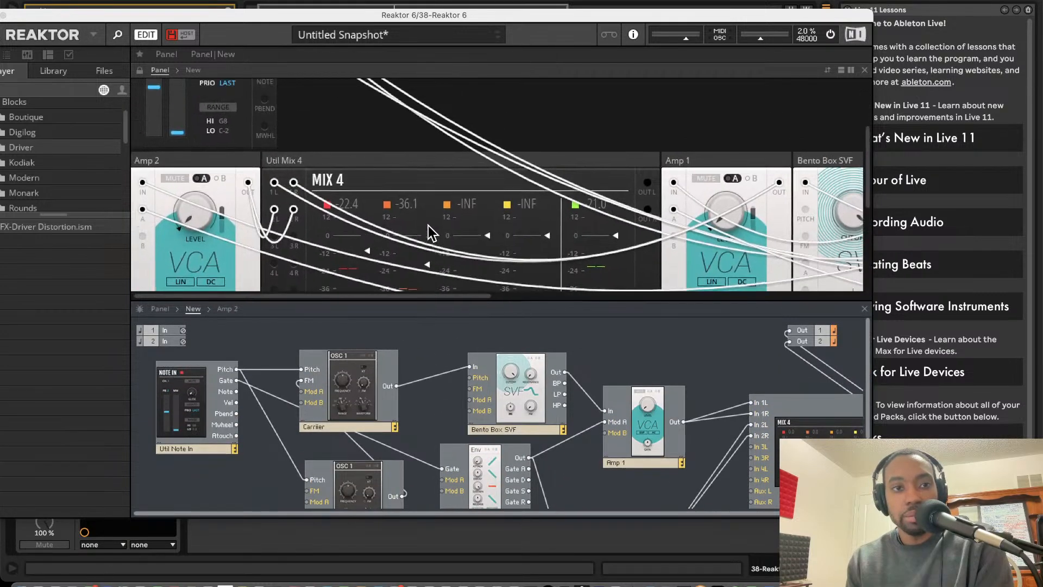
scroll(428, 226, "down", 5)
scroll(428, 226, "up", 5)
scroll(428, 226, "right", 3)
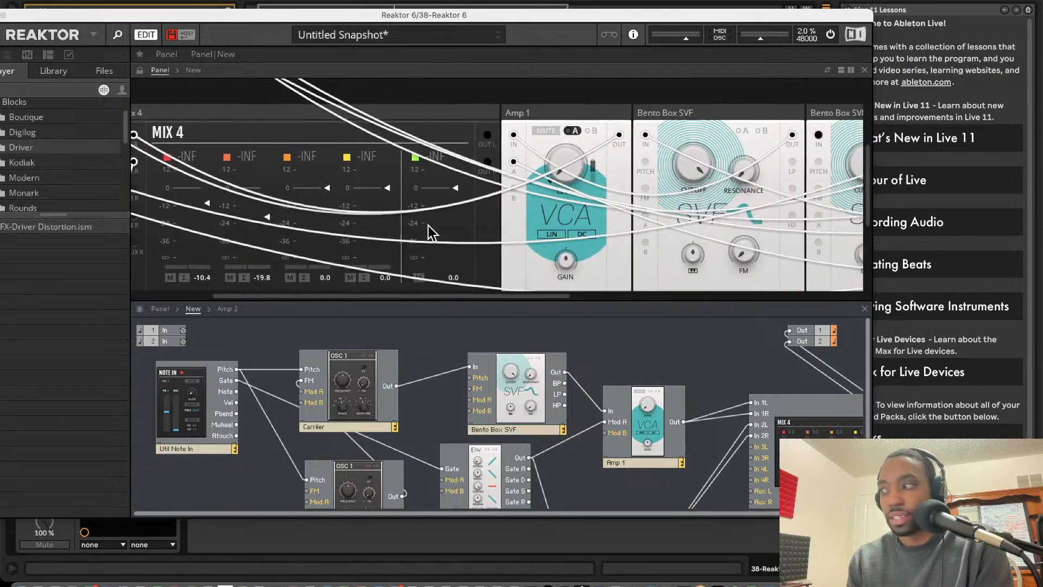
scroll(428, 226, "right", 1)
scroll(476, 157, "right", 3)
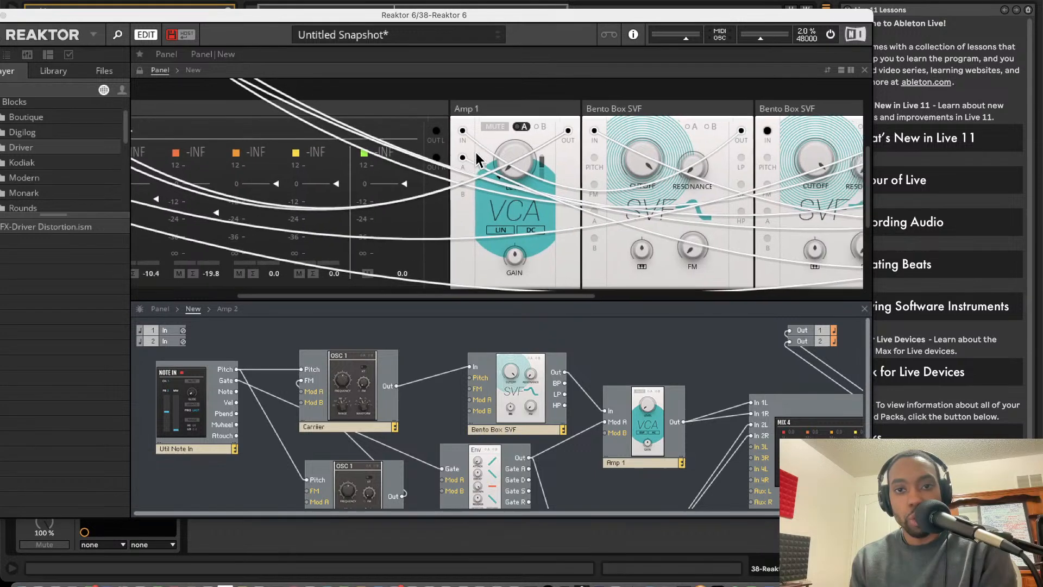
scroll(476, 157, "up", 4)
scroll(476, 157, "right", 5)
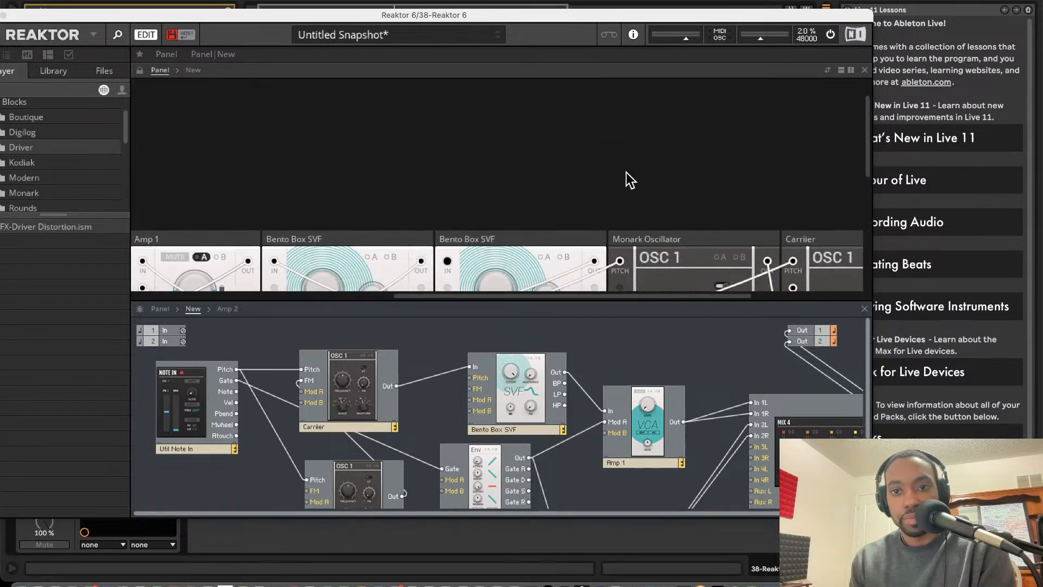
left_click_drag(805, 237, 153, 227)
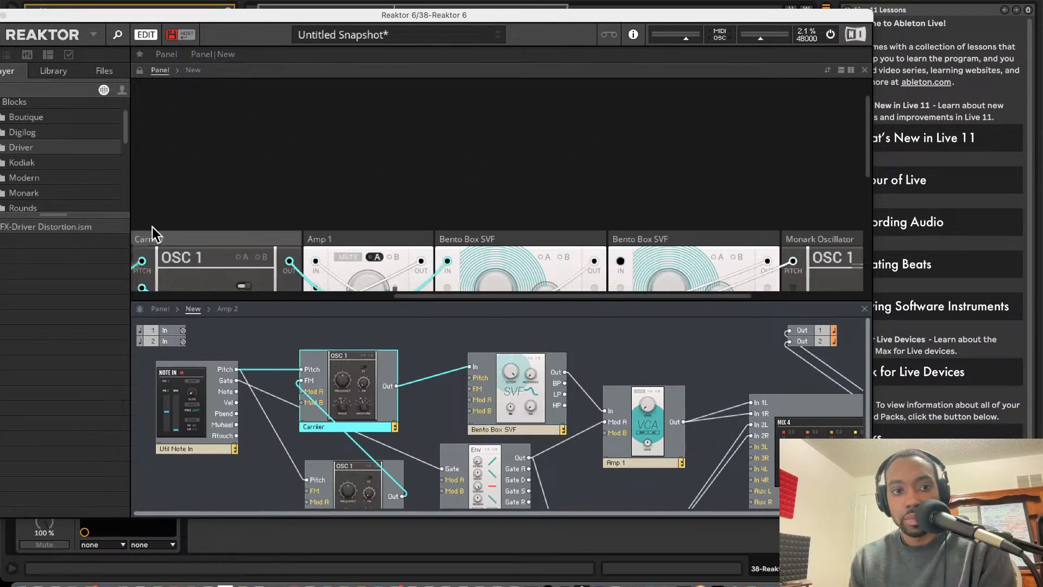
Move the Monark Oscillator directly before the carrier in the panel.
scroll(339, 225, "down", 3)
scroll(338, 225, "left", 4)
scroll(489, 191, "up", 1)
scroll(661, 148, "right", 5)
left_click_drag(796, 172, 140, 177)
scroll(412, 170, "down", 3)
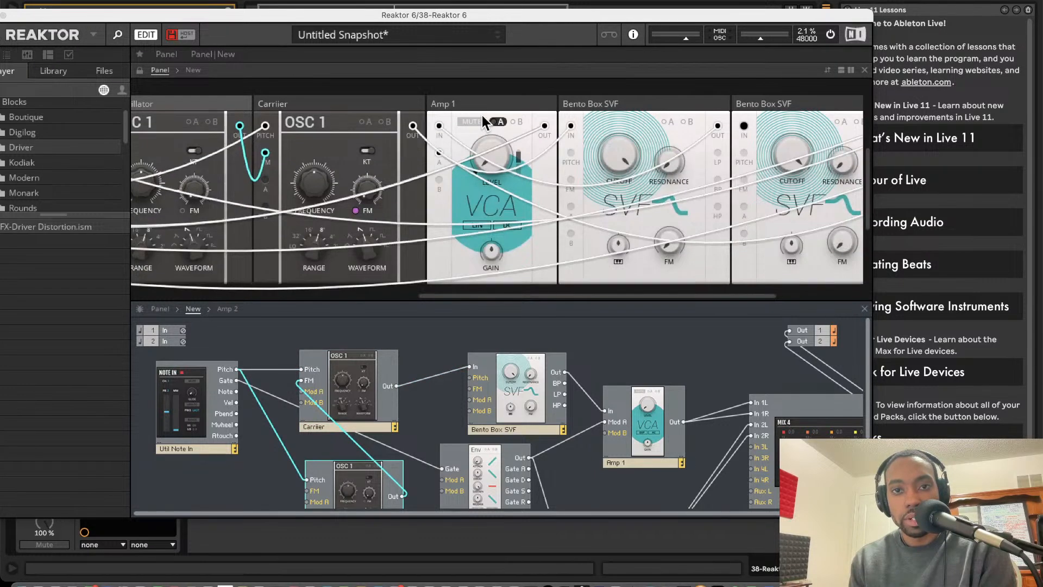
Try placing Amp 1 between the two Bento Box SVF blocks in the panel, and return it beside the carrier.
left_click_drag(498, 106, 651, 138)
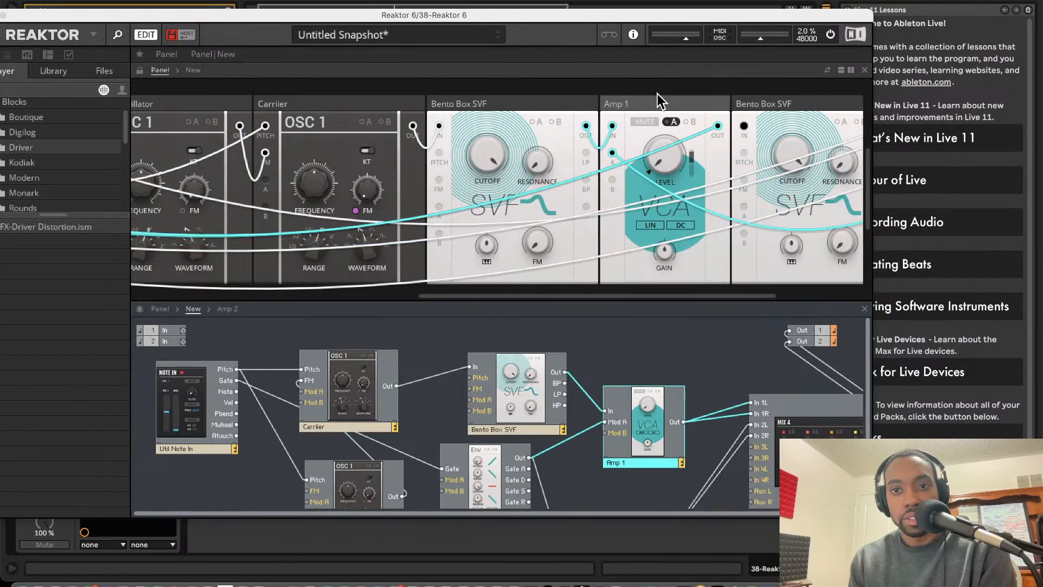
left_click_drag(657, 94, 635, 101)
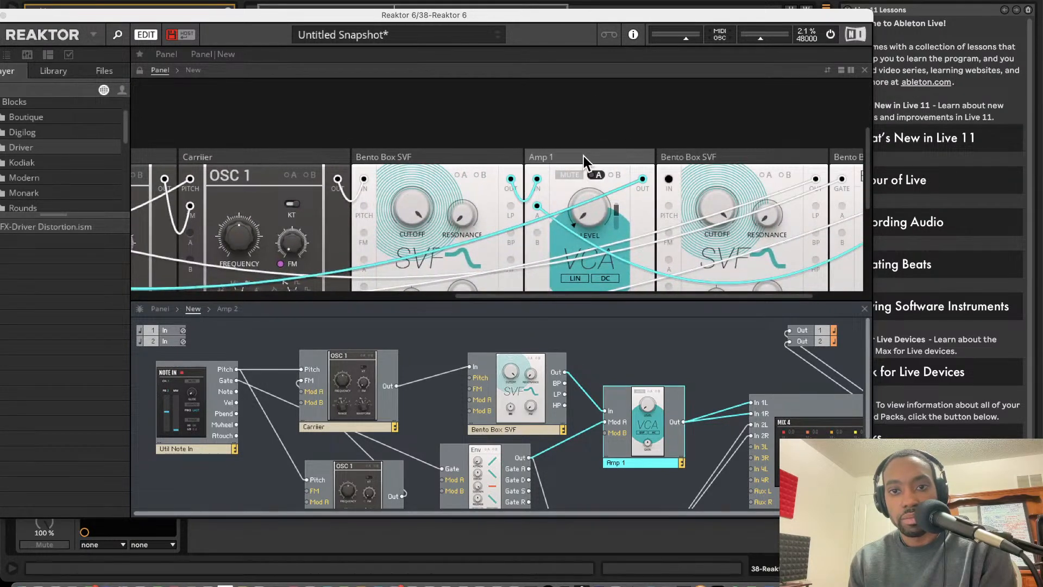
left_click_drag(583, 155, 385, 164)
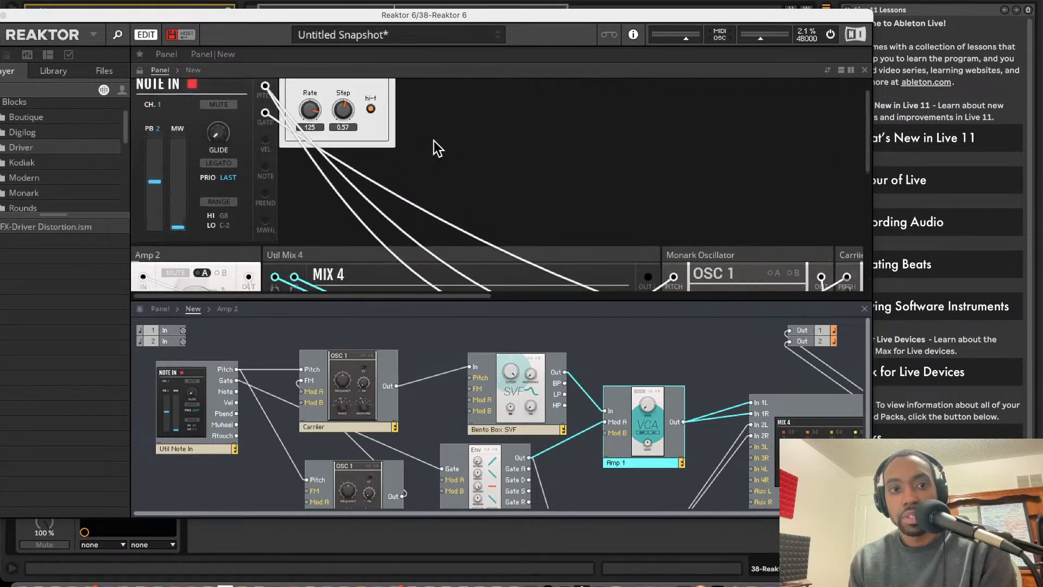
Move Util Mix 4 out of the Amp 2 row to a place below it in the panel.
scroll(434, 142, "down", 4)
scroll(434, 141, "up", 4)
scroll(433, 141, "down", 5)
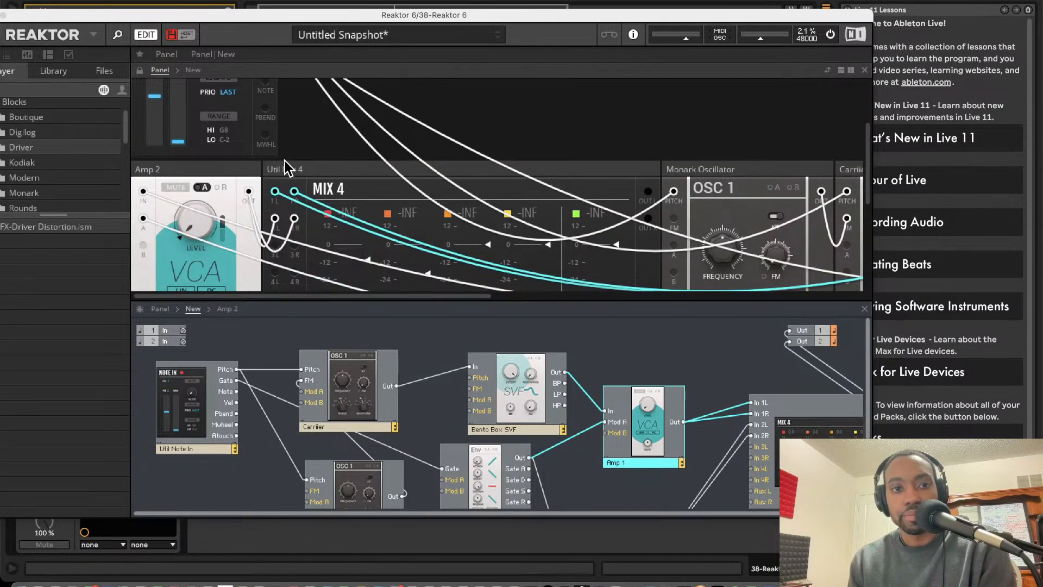
left_click_drag(291, 163, 345, 321)
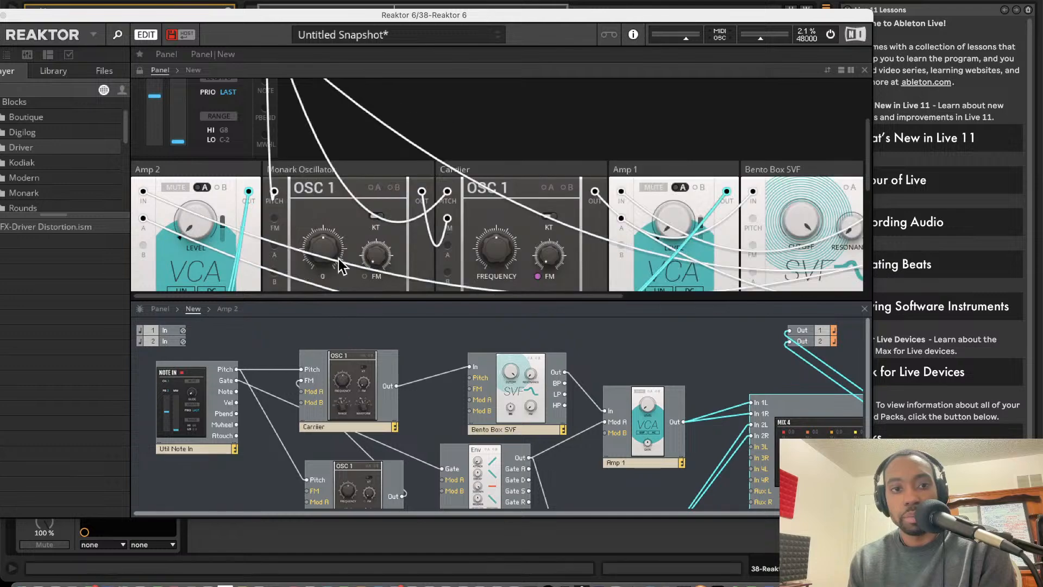
scroll(363, 173, "down", 5)
scroll(362, 173, "up", 4)
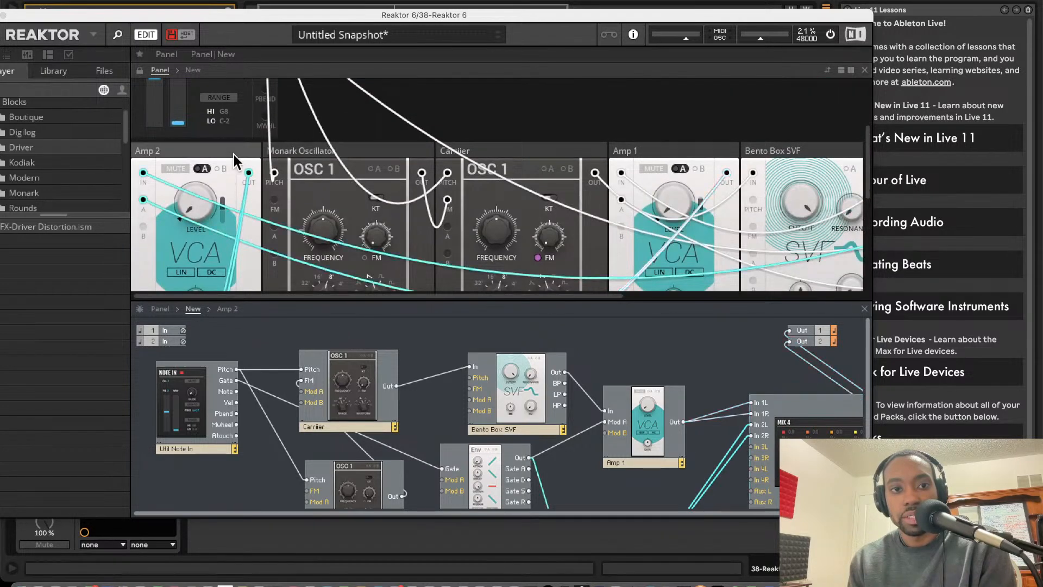
Arrange the panel's upper row as Util Note In, Monark Oscillator, carrier, Amp 2 and Noise.
left_click_drag(234, 160, 305, 72)
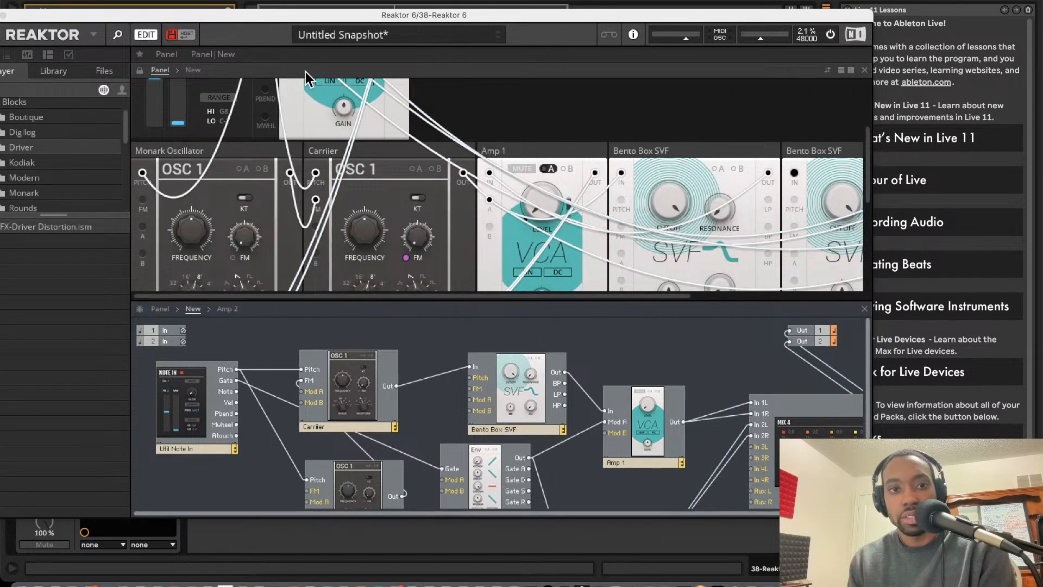
left_click(318, 152, "shift")
left_click_drag(281, 149, 248, 59)
scroll(348, 228, "up", 3)
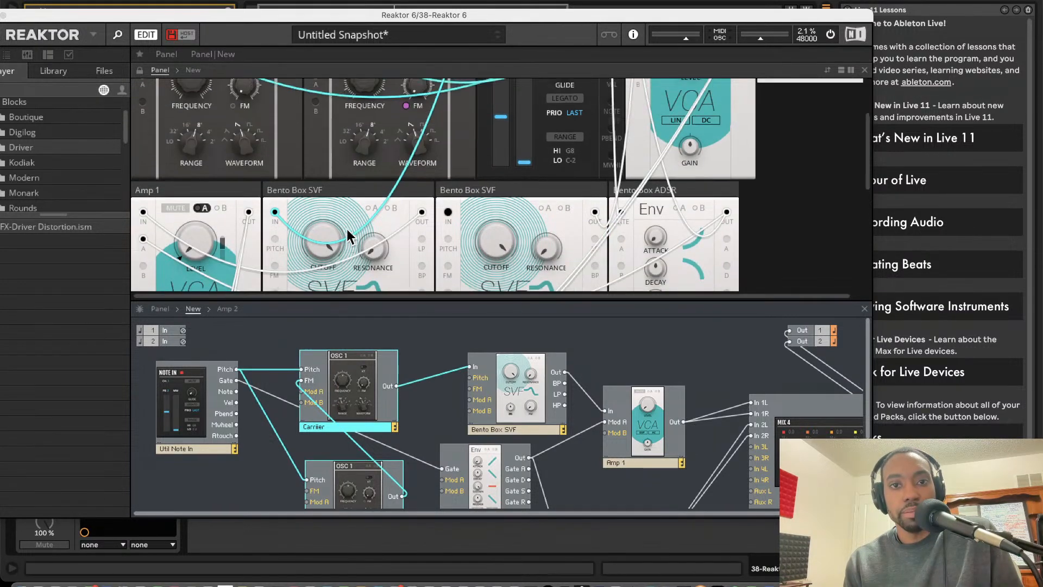
left_click(190, 97)
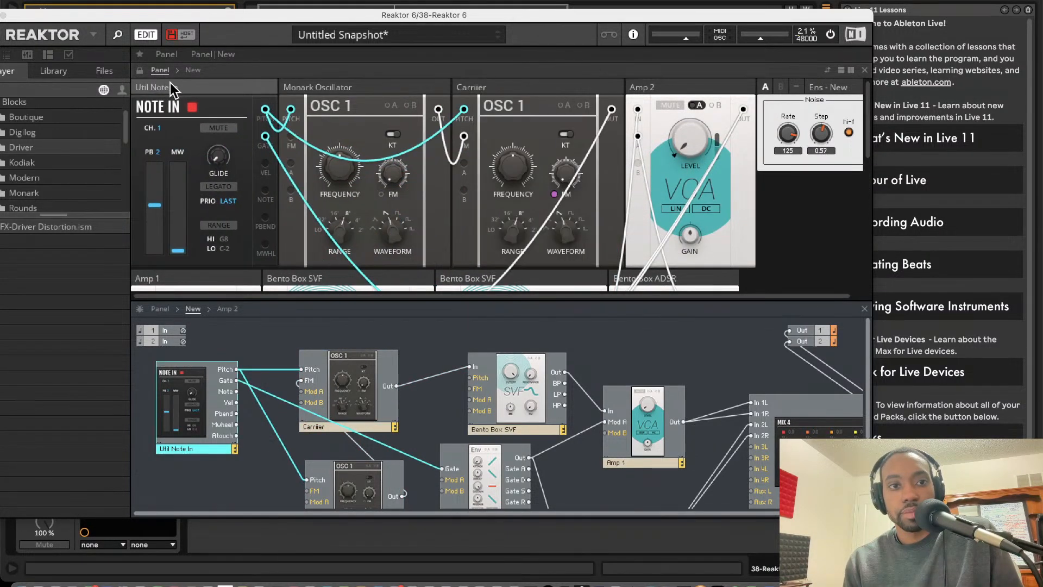
Examine the block order in the panel and the connections between blocks in the structure view.
scroll(706, 125, "down", 3)
scroll(709, 128, "up", 3)
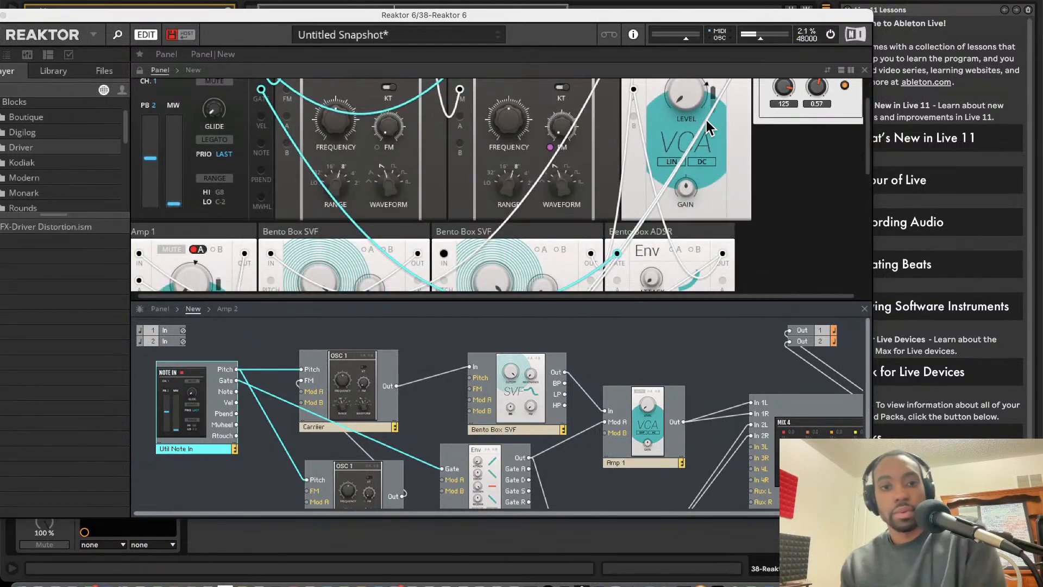
scroll(649, 350, "down", 1)
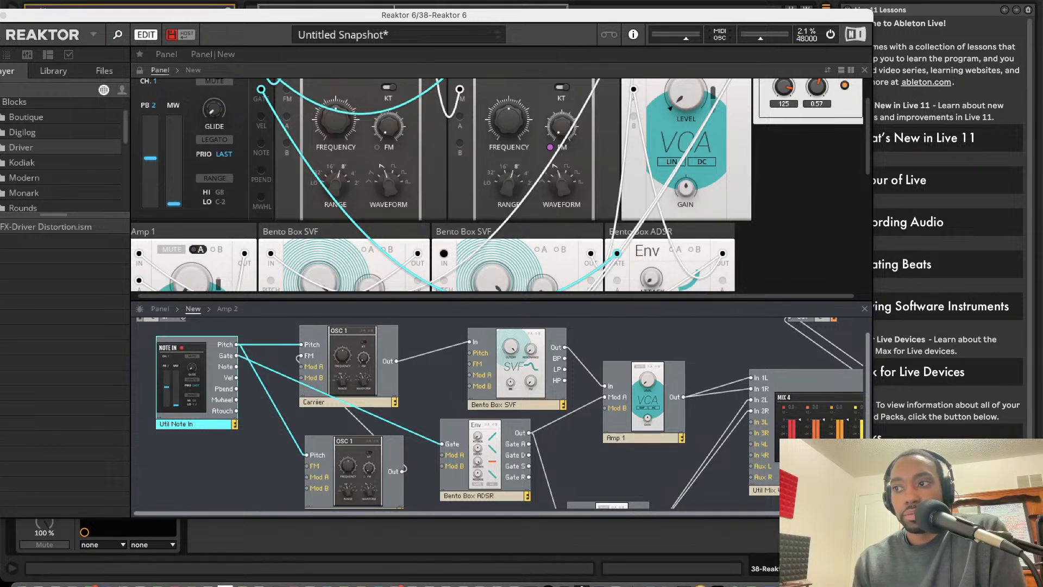
scroll(545, 176, "up", 2)
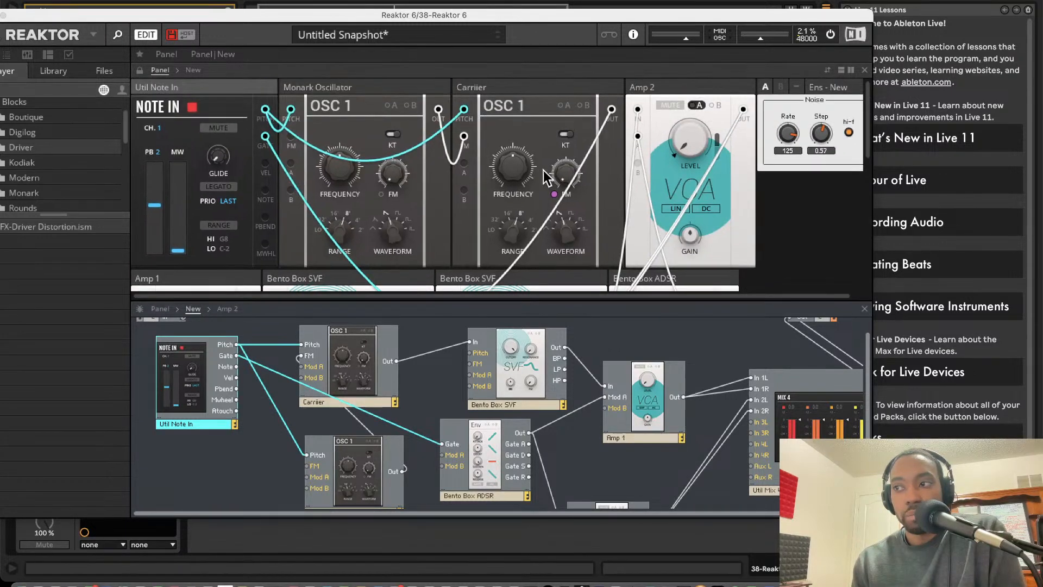
scroll(546, 167, "right", 1)
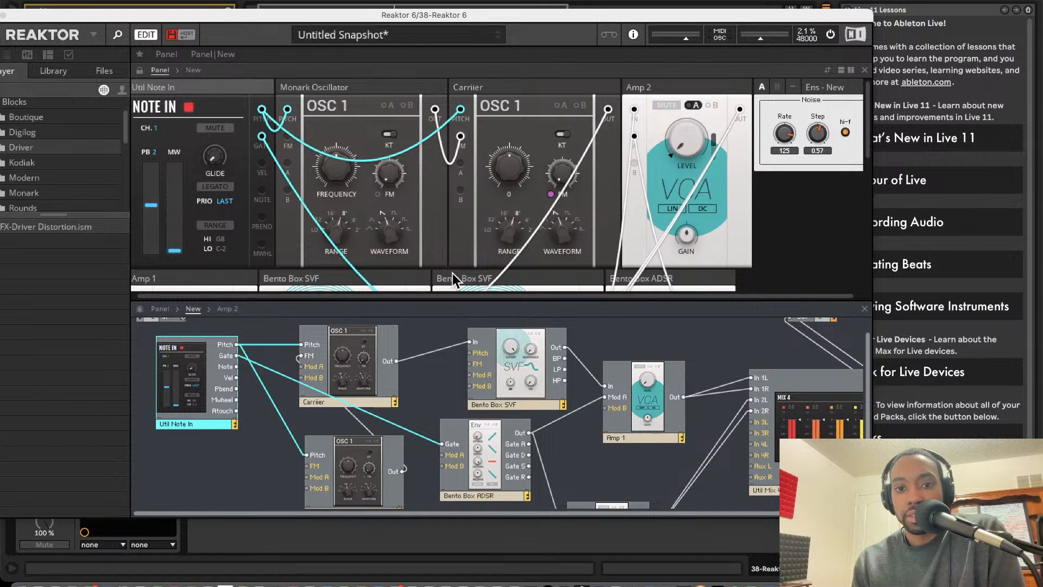
scroll(487, 333, "down", 1)
scroll(487, 333, "up", 1)
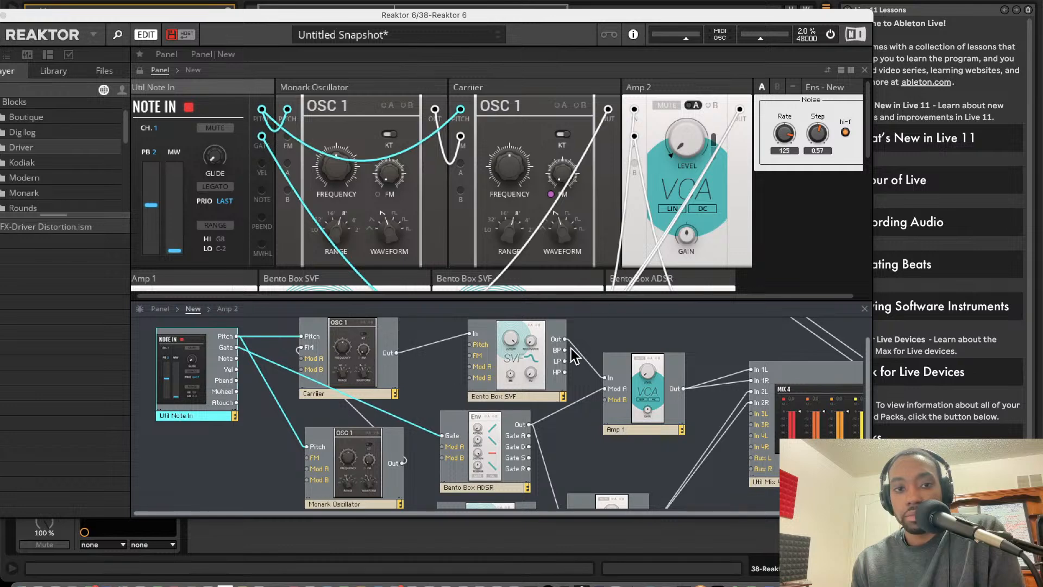
scroll(413, 361, "down", 2)
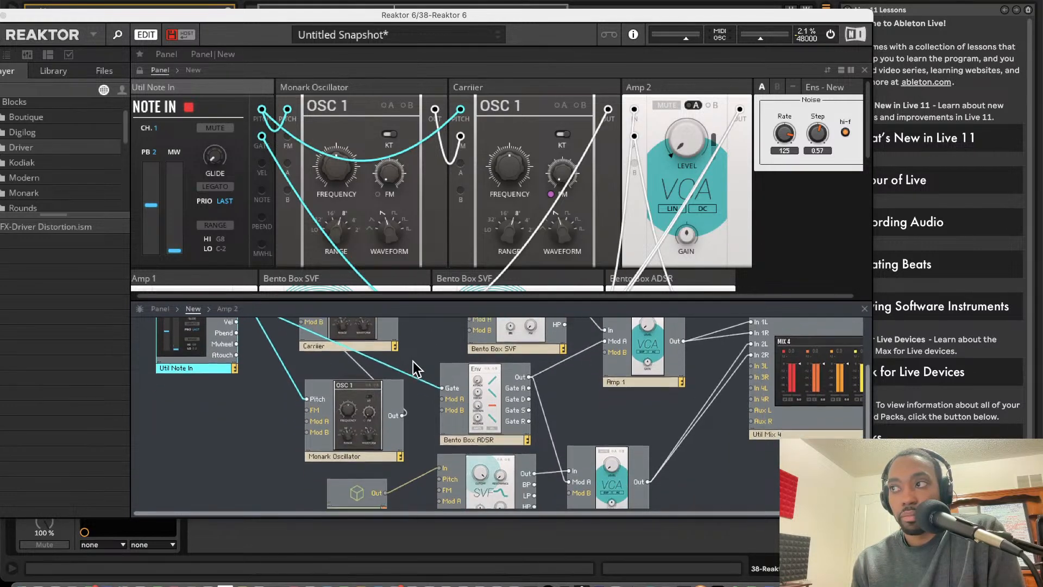
Wire the Bento Box ADSR output to the Mod A inputs of the carrier and the Monark Oscillator.
scroll(305, 353, "up", 3)
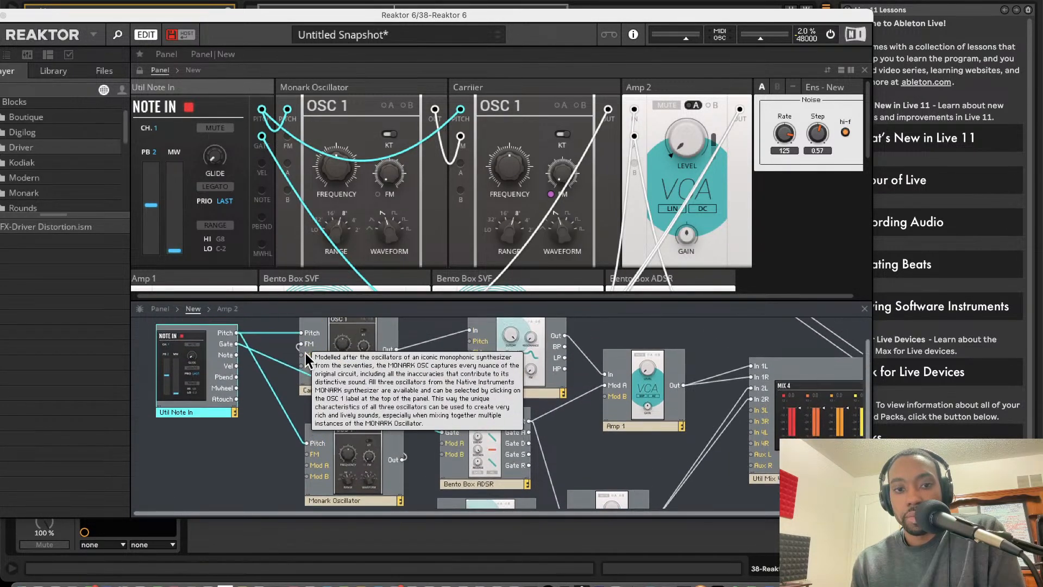
left_click_drag(402, 461, 532, 432)
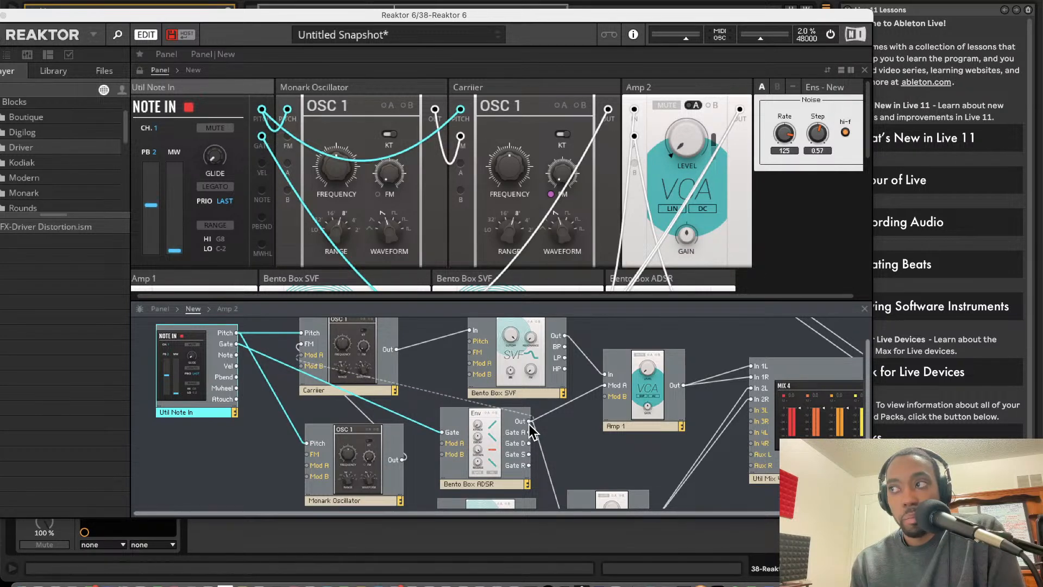
left_click_drag(525, 421, 525, 421)
scroll(274, 391, "down", 4)
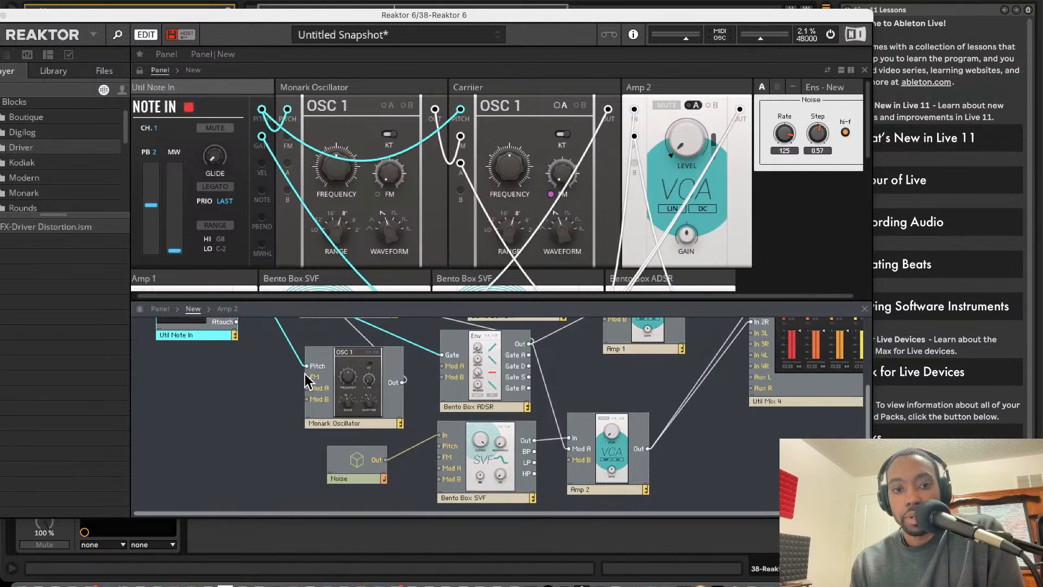
left_click_drag(308, 388, 530, 345)
scroll(528, 348, "up", 3)
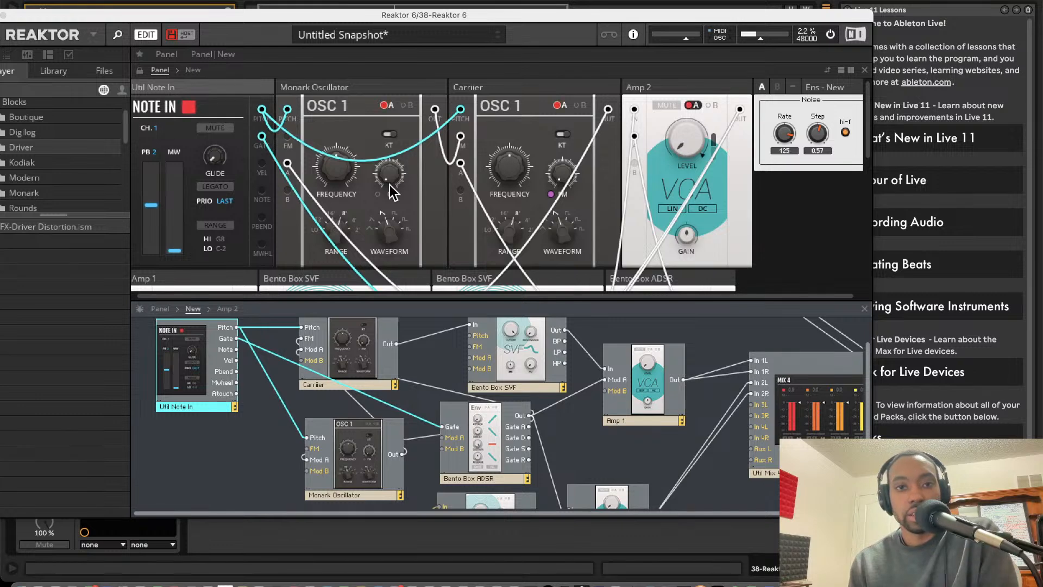
Show the Mod A amounts on the Monark Oscillator and the carrier, and raise the carrier's frequency modulation amount.
mouse_move(390, 191)
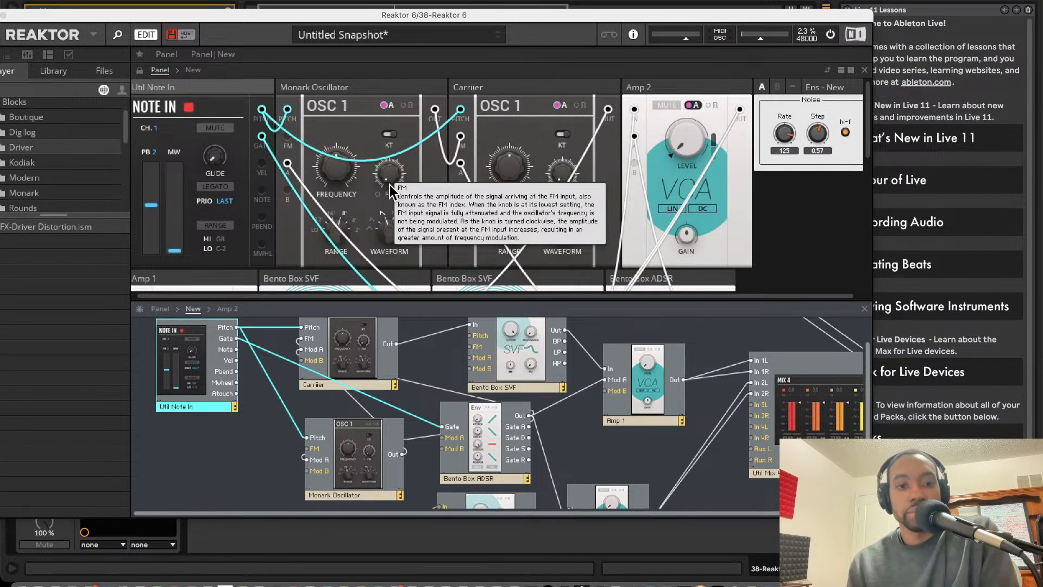
left_click(385, 105)
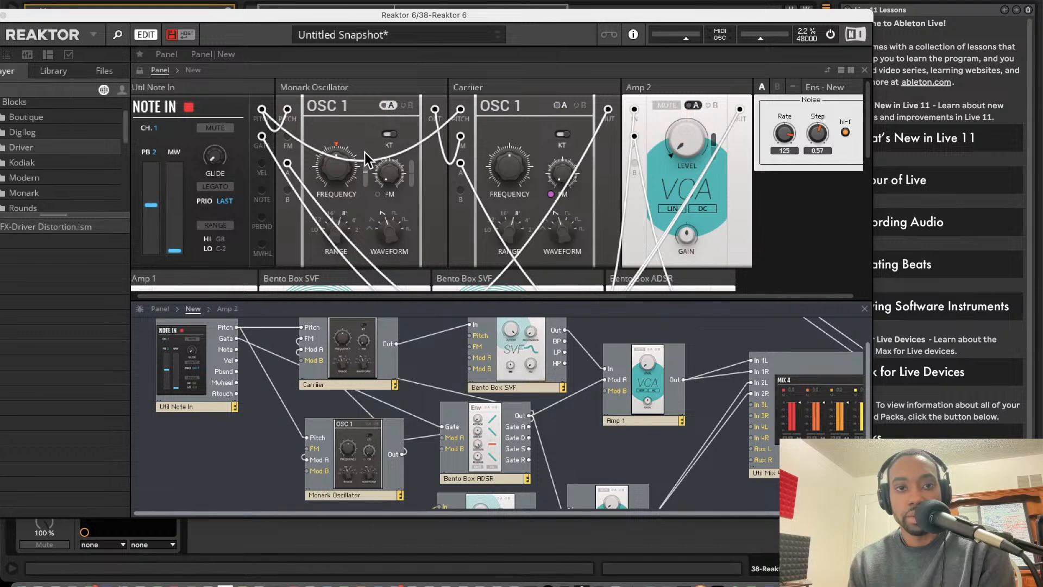
left_click(561, 106)
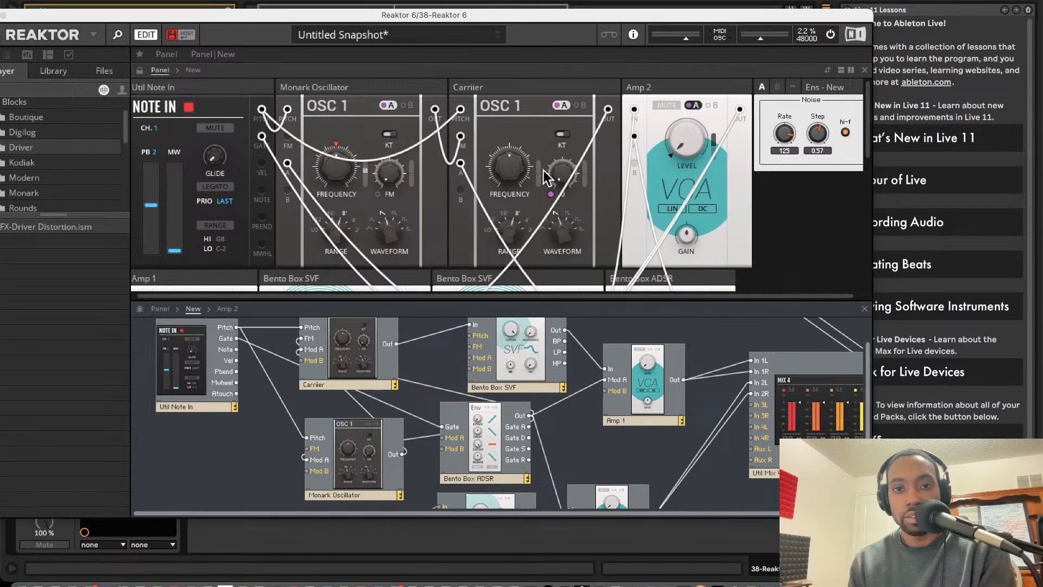
left_click_drag(538, 168, 534, 112)
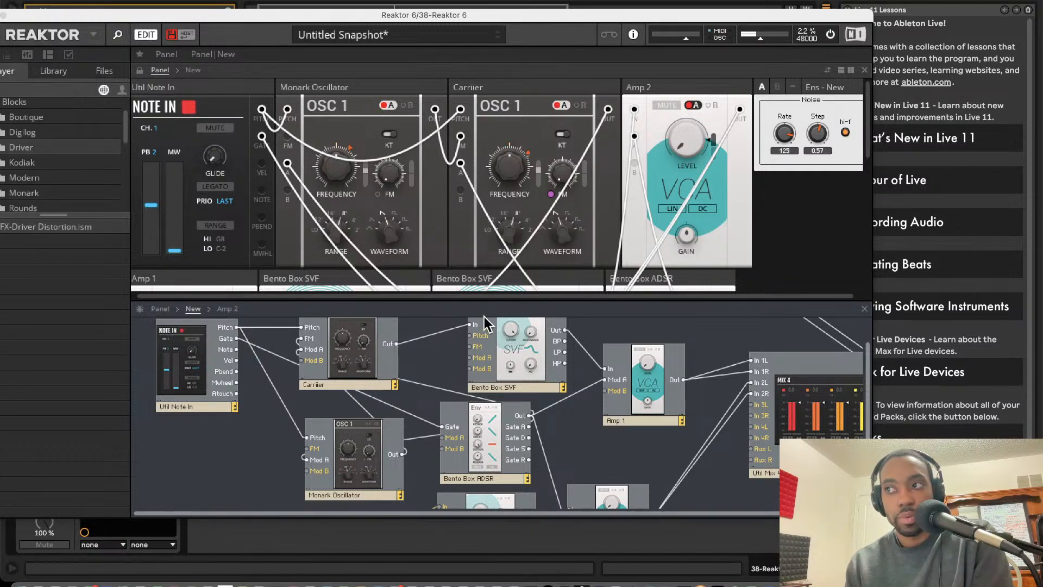
Raise the cutoff of the second Bento Box SVF and shorten the Bento Box ADSR's release to 211 ms.
scroll(483, 326, "down", 1)
scroll(481, 323, "down", 2)
scroll(618, 162, "down", 5)
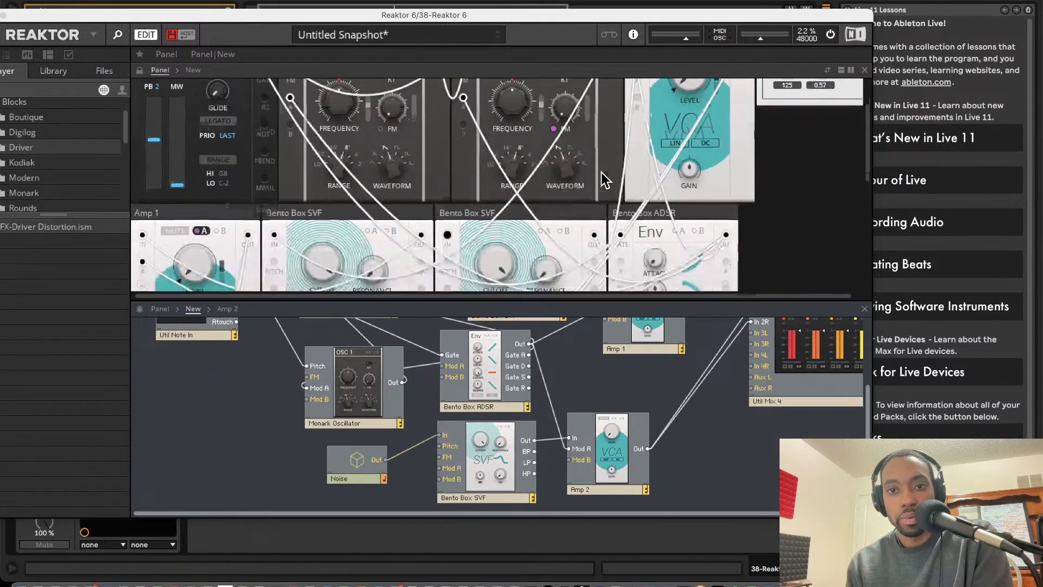
mouse_move(501, 175)
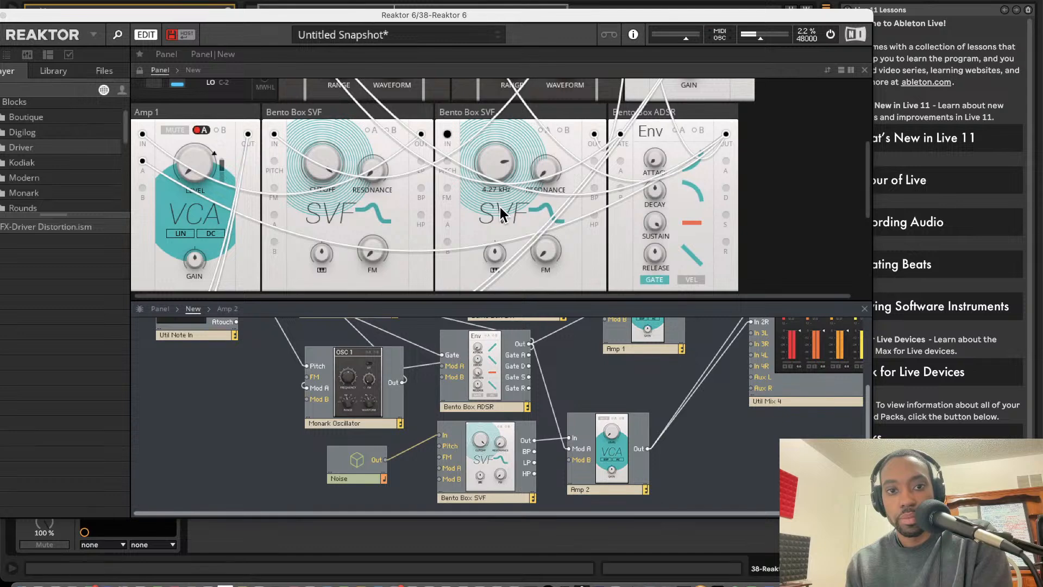
left_click_drag(481, 146, 491, 141)
mouse_move(332, 178)
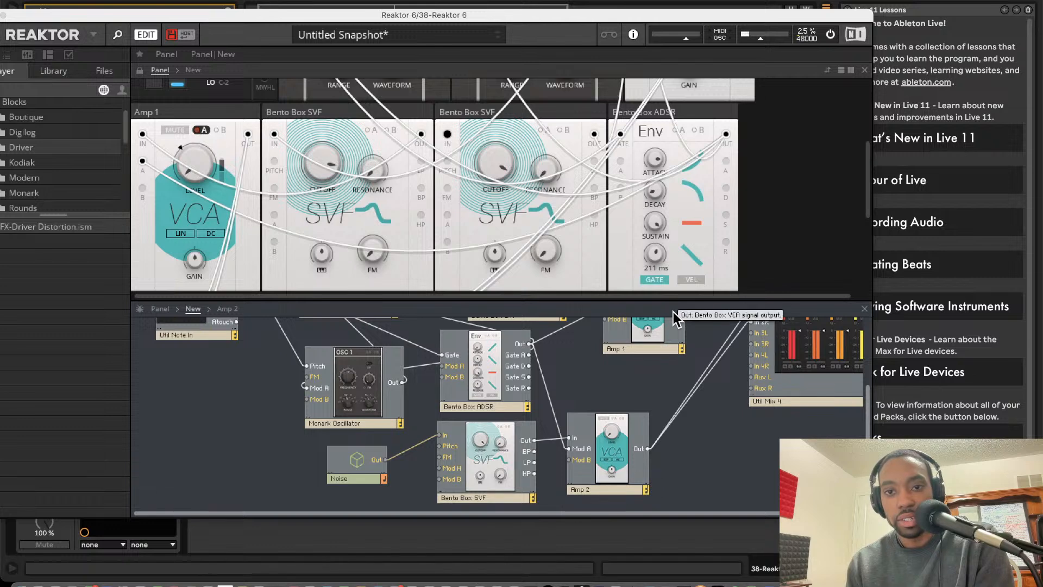
left_click_drag(659, 239, 653, 300)
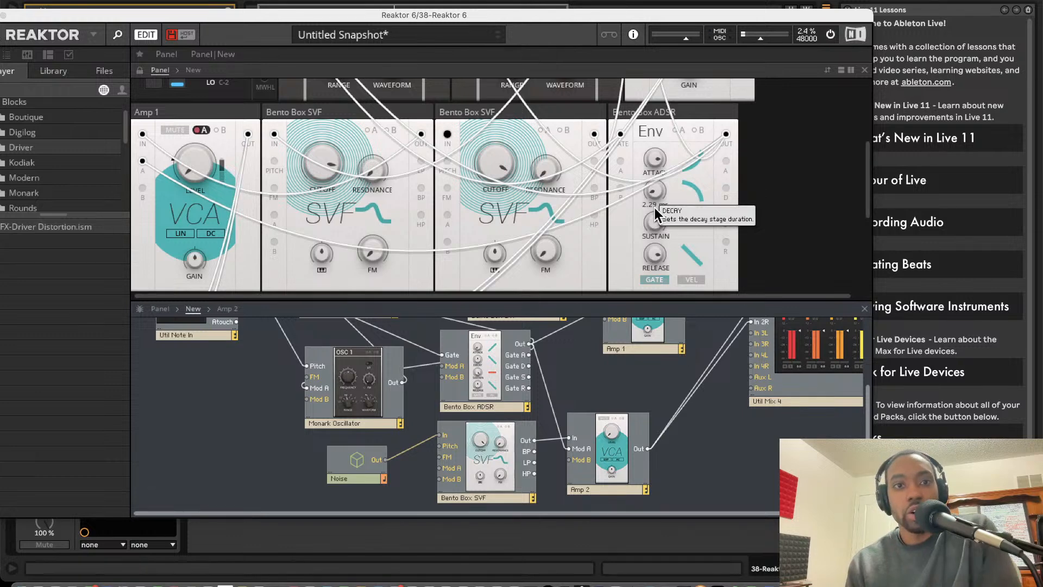
Lower the carrier's Mod A frequency amount to a negative setting for a falling pitch.
scroll(619, 106, "up", 5)
scroll(619, 107, "right", 1)
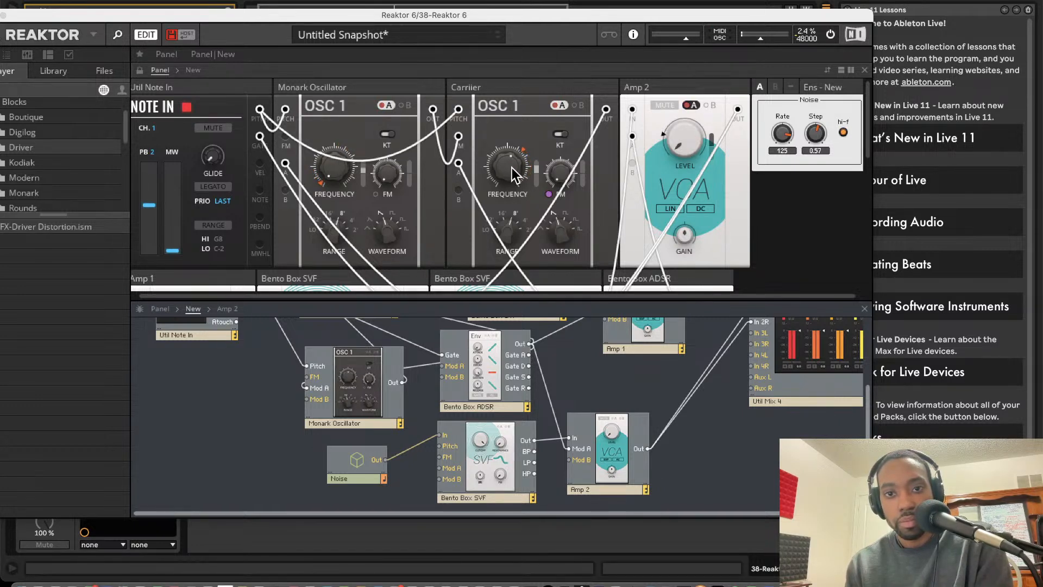
left_click_drag(512, 167, 482, 363)
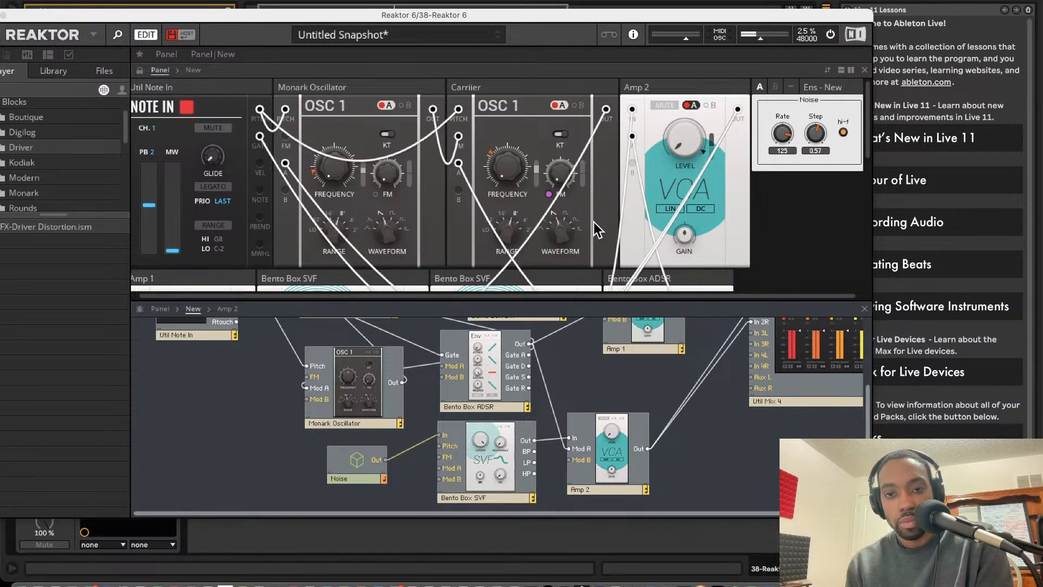
Review the ADSR controls, the oscillators' frequency modulation and the Util Mix 4 channel levels while the patch plays.
scroll(594, 223, "down", 2)
scroll(594, 222, "down", 5)
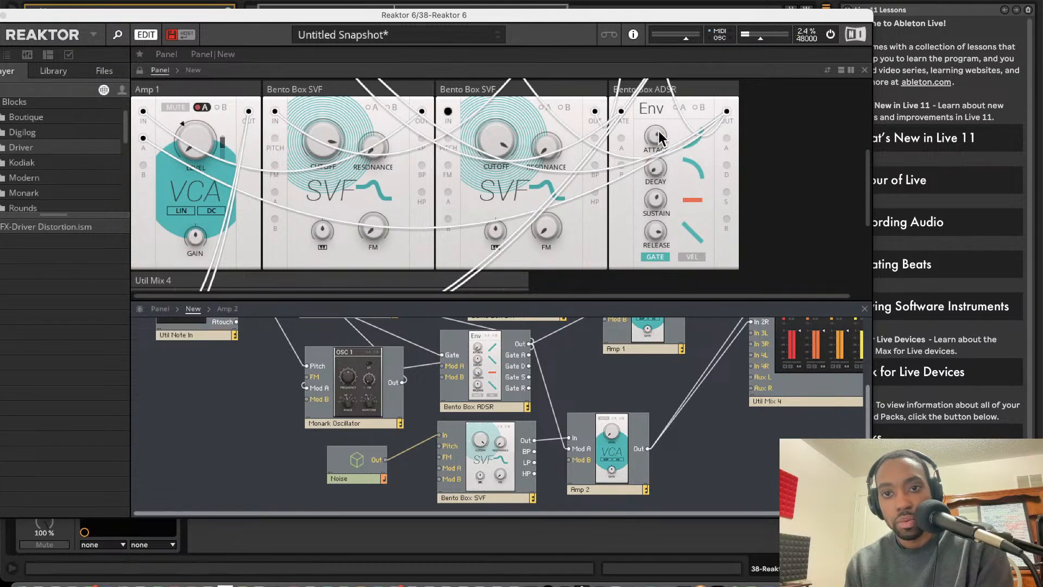
scroll(659, 135, "down", 2)
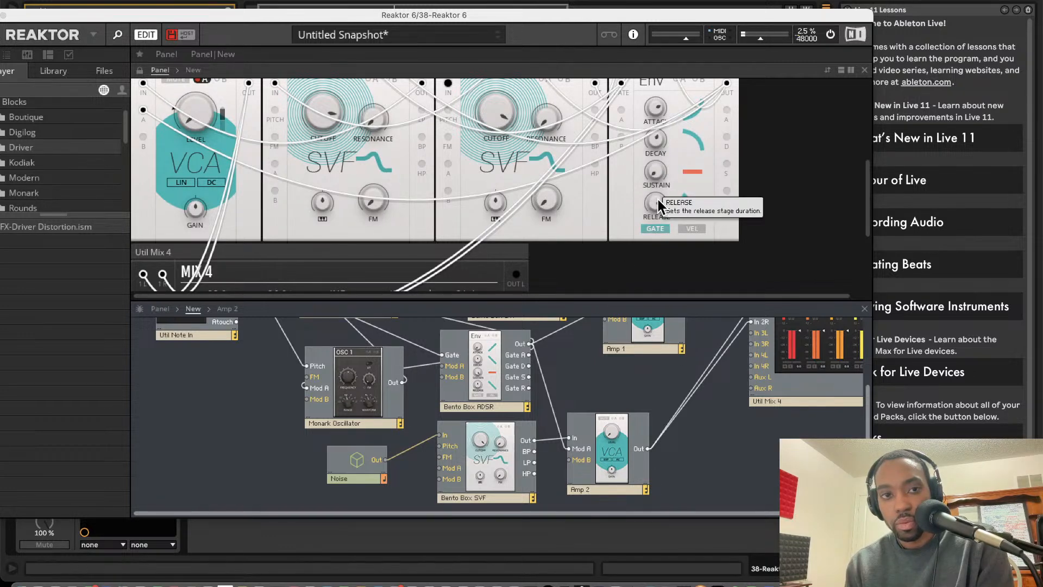
scroll(575, 166, "up", 3)
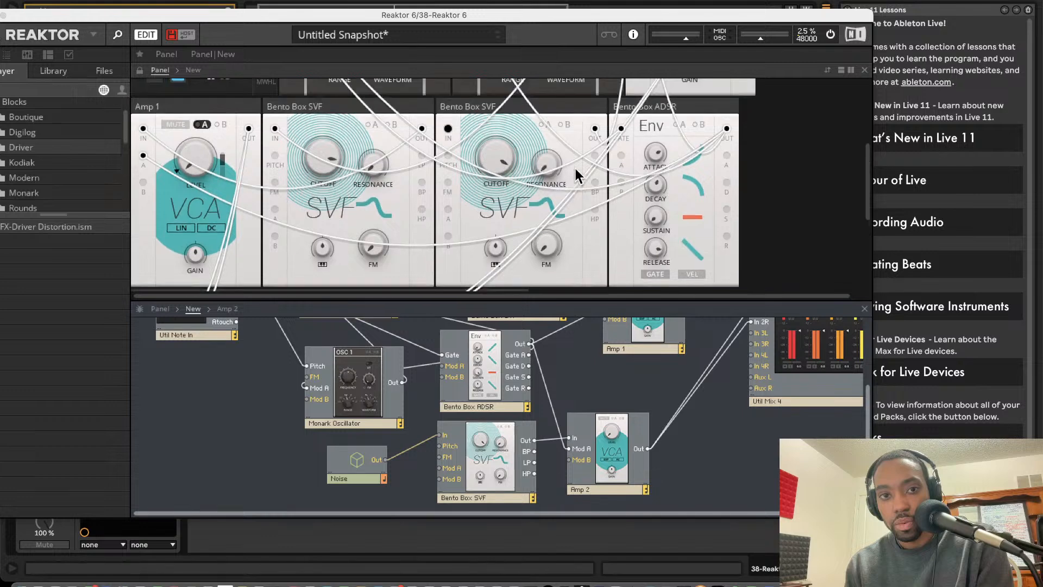
scroll(530, 171, "up", 3)
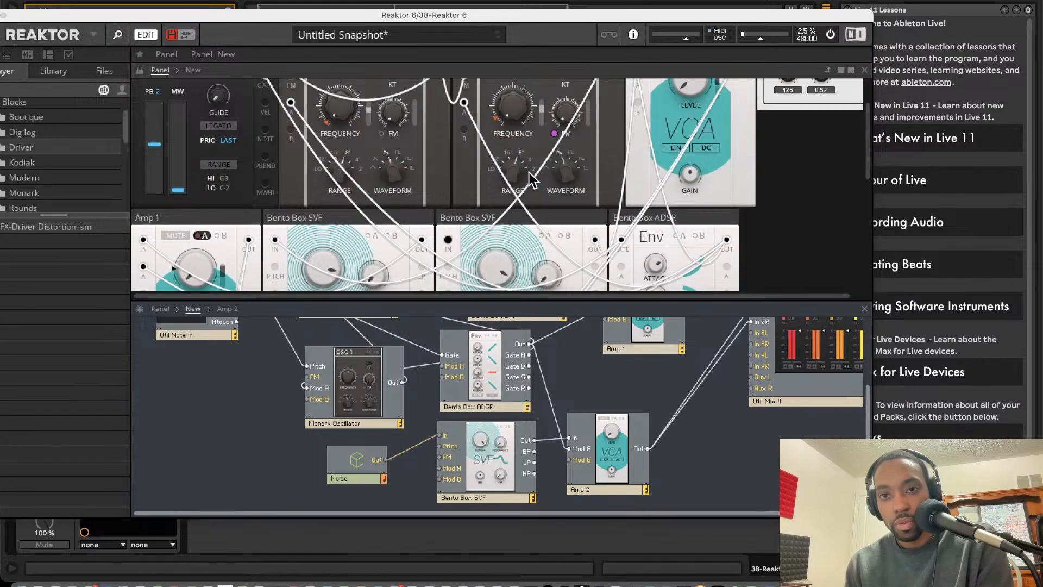
scroll(529, 172, "up", 2)
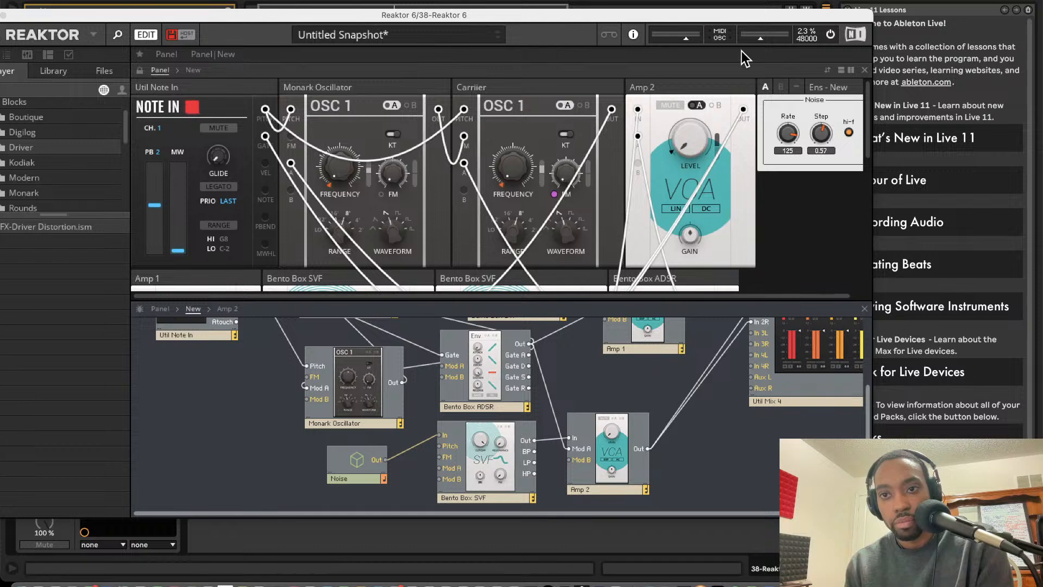
scroll(631, 164, "down", 5)
scroll(634, 170, "up", 2)
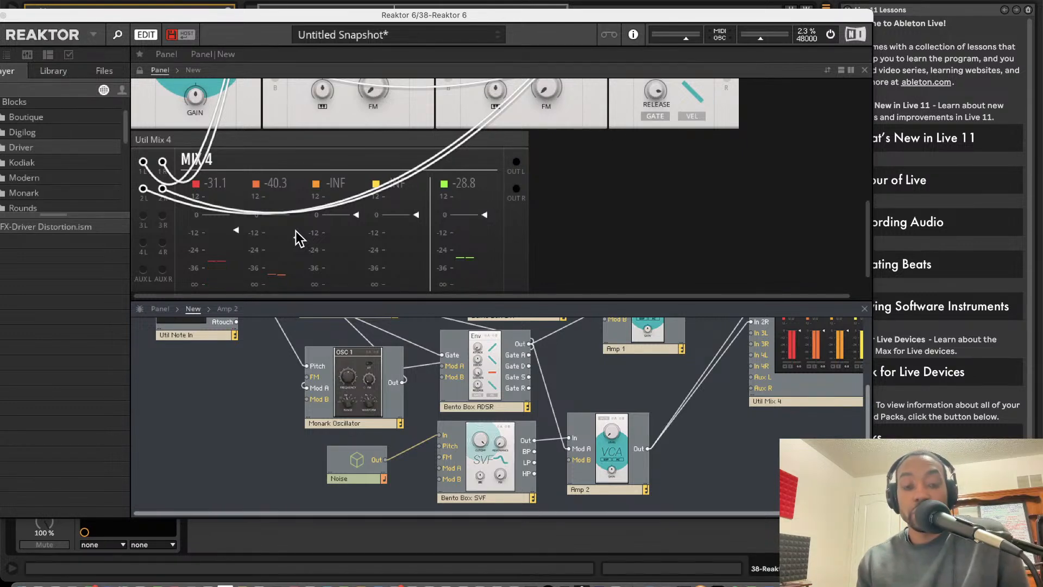
Enlarge the structure view and inspect the signal path through both amps and Util Mix 4 to the outputs.
scroll(405, 349, "up", 5)
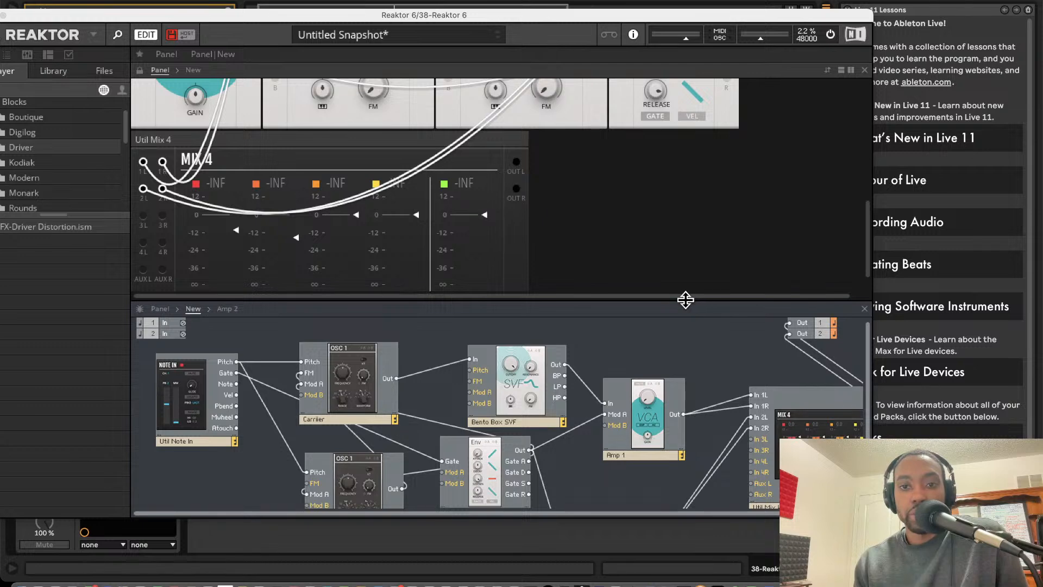
left_click_drag(687, 299, 692, 205)
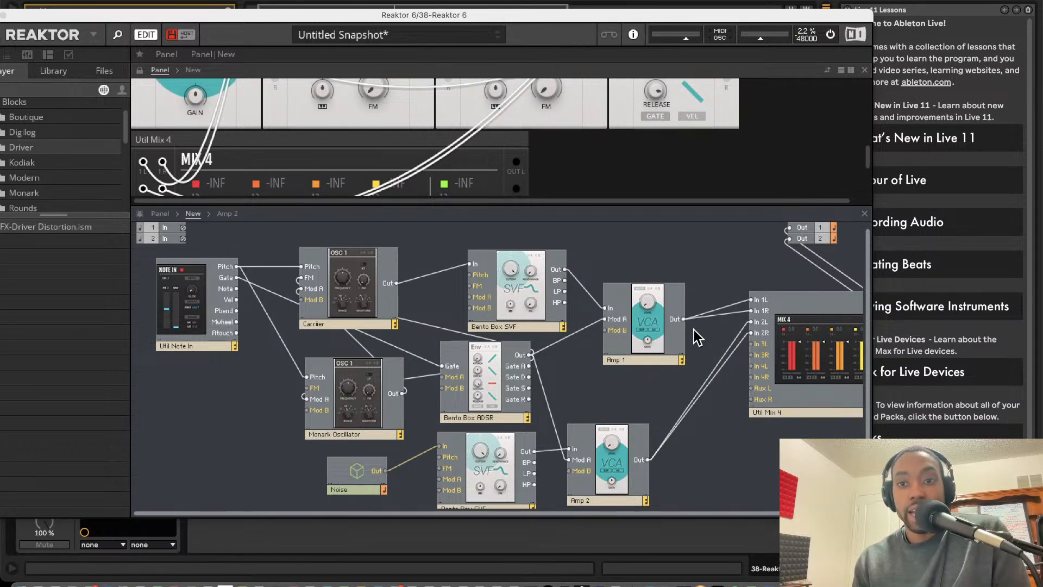
scroll(693, 331, "right", 5)
scroll(693, 330, "right", 1)
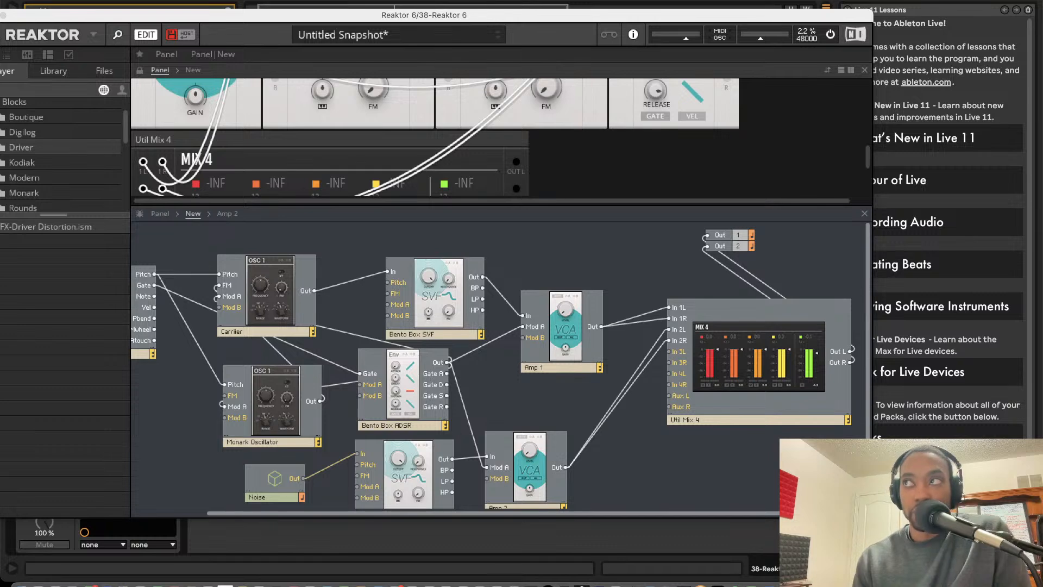
Hide and reopen the Reaktor 6 window, and enlarge the panel area above the structure view.
key("super+alt+p")
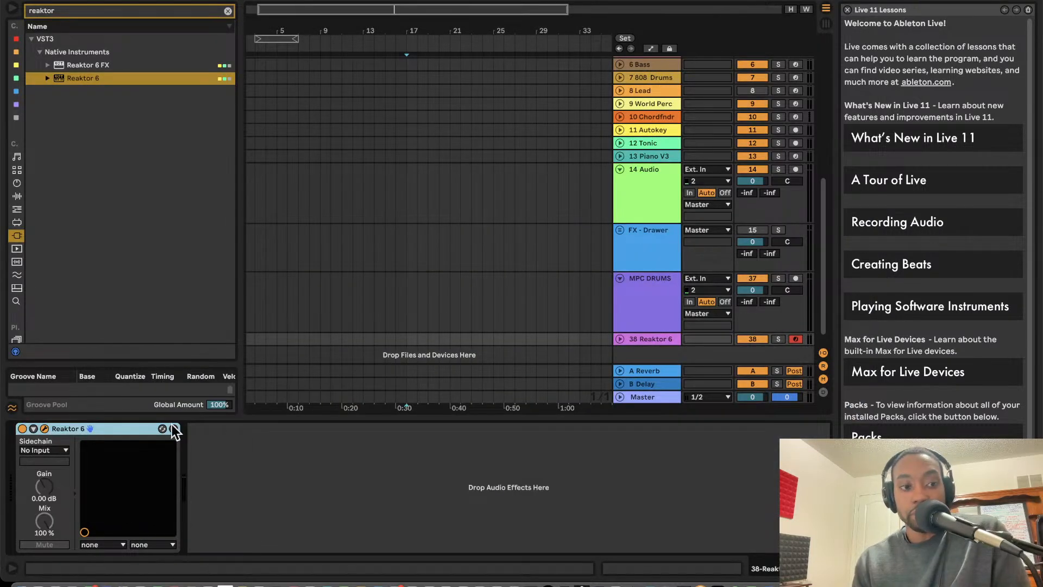
left_click(45, 429)
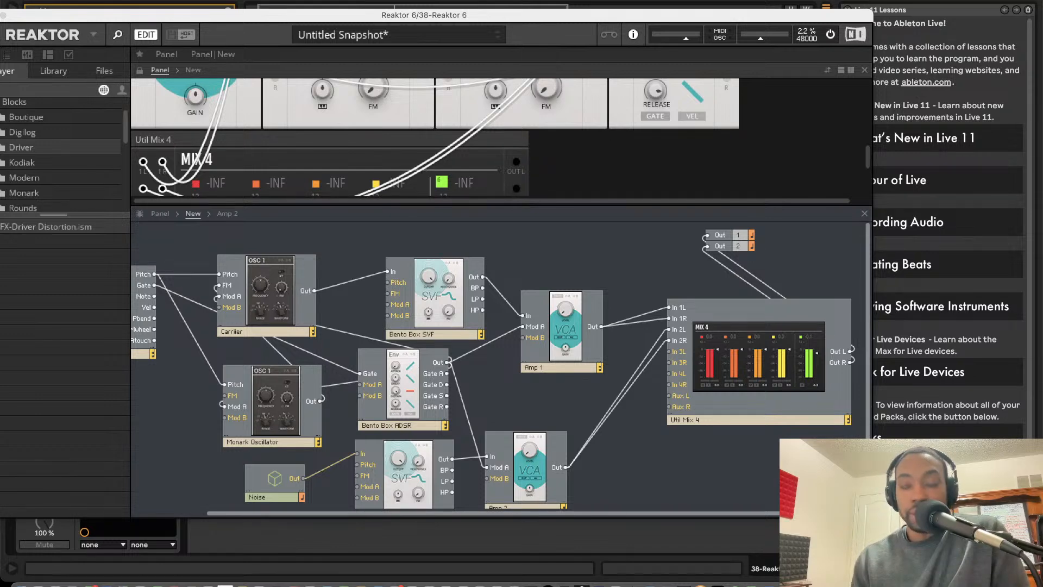
mouse_move(420, 335)
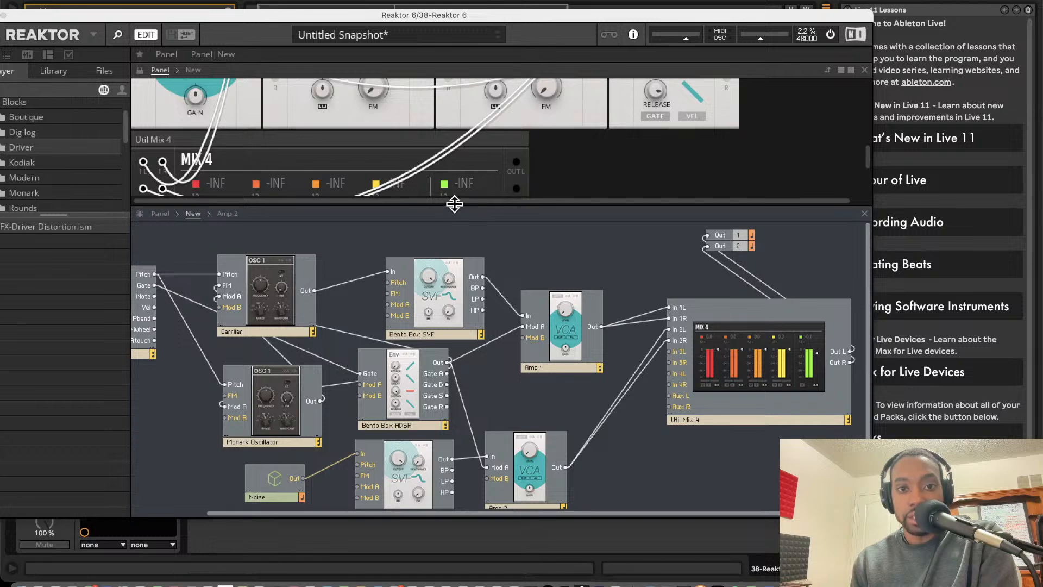
left_click_drag(457, 206, 495, 359)
scroll(497, 296, "up", 5)
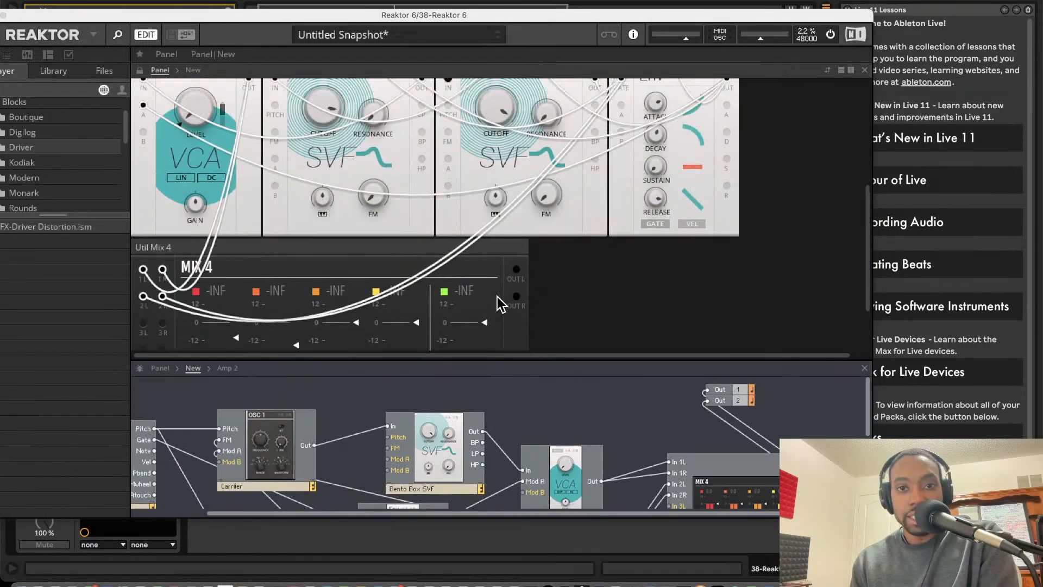